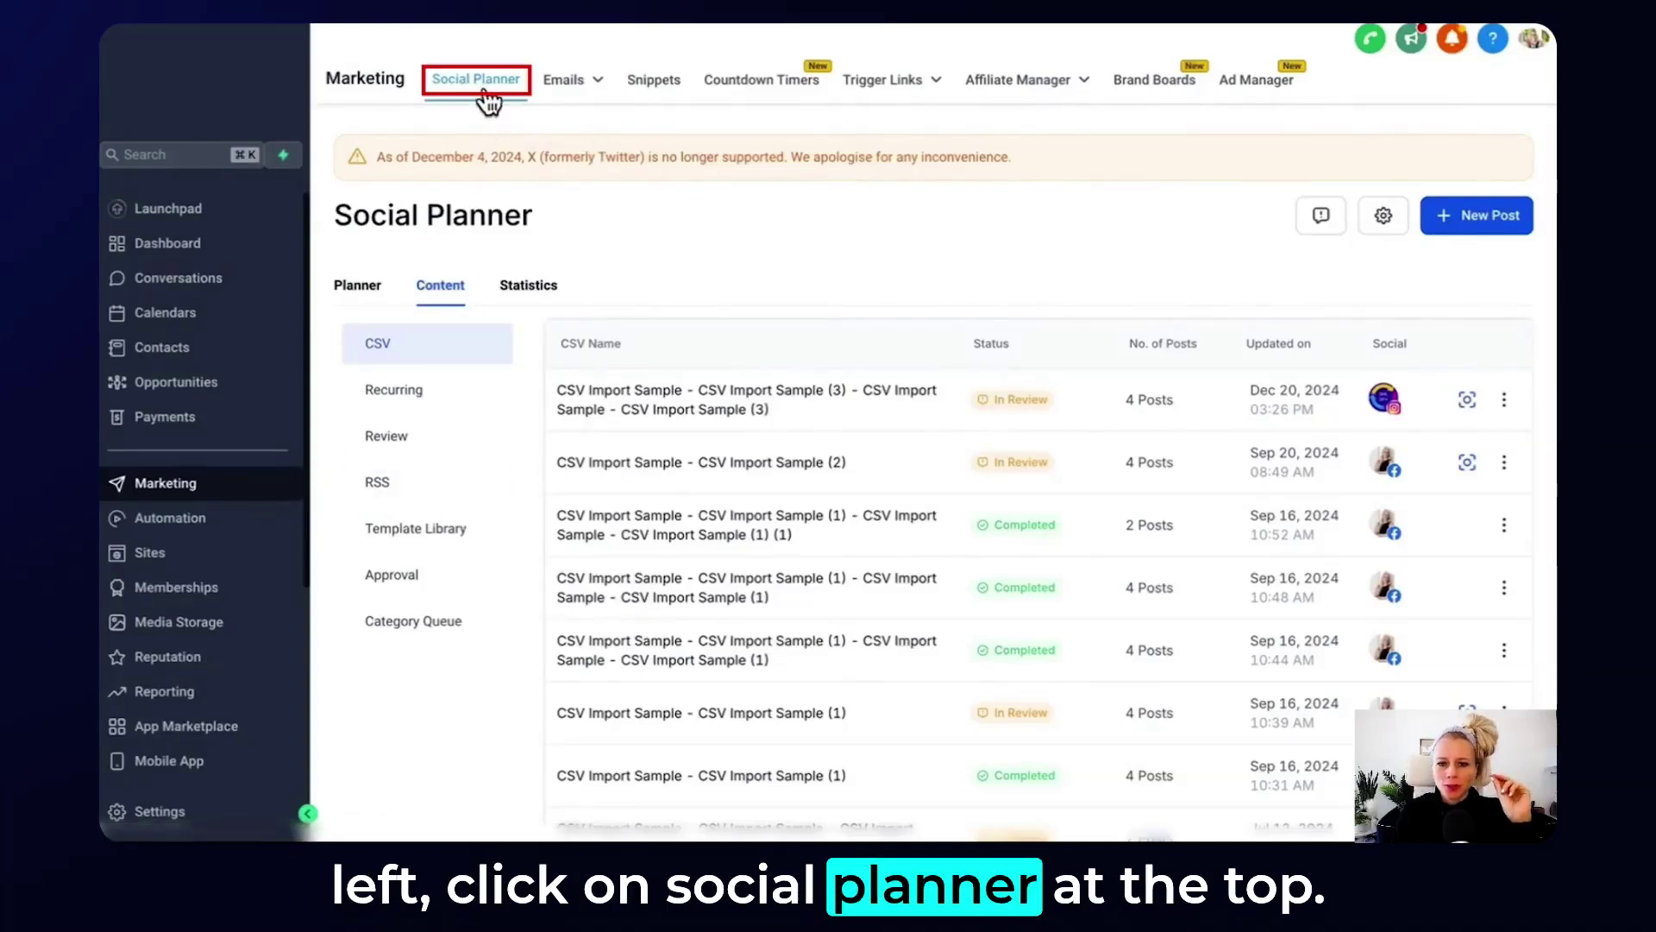
Start a new Social Planner post using the Upload from CSV option.
{"action": "left_click", "coordinate": [1467, 223]}
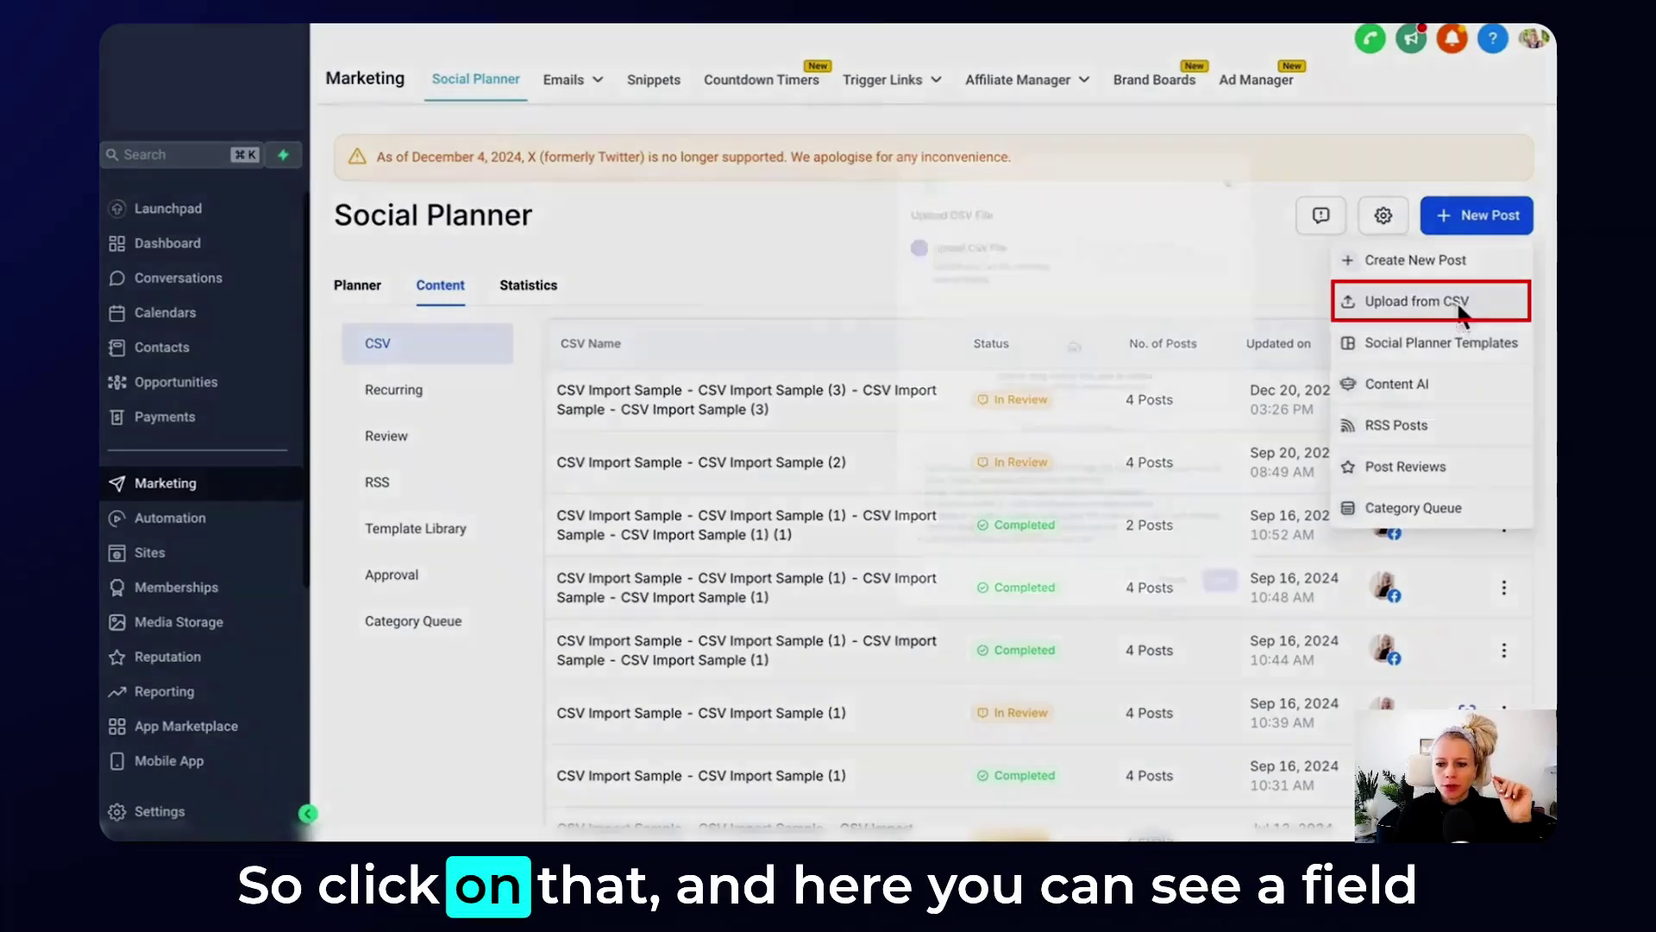
{"action": "left_click", "coordinate": [1464, 313]}
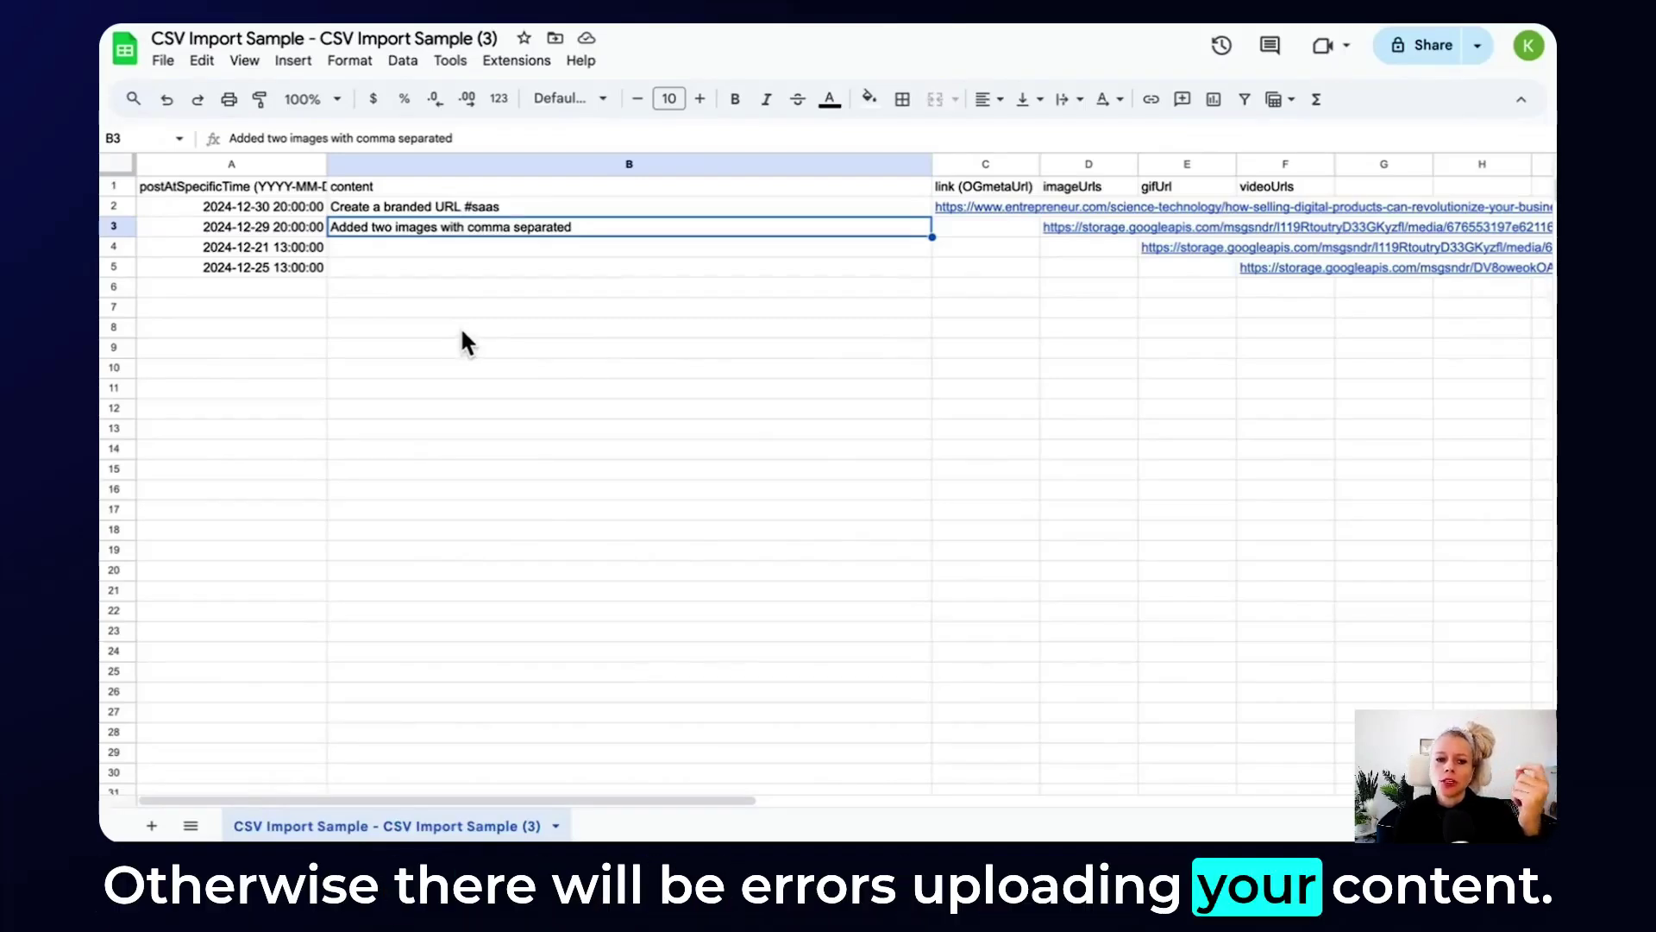
Widen column A to reveal the full header and enter a sample date 24/12/2024 in A7.
{"action": "left_click_drag", "start_coordinate": [327, 164], "coordinate": [435, 164]}
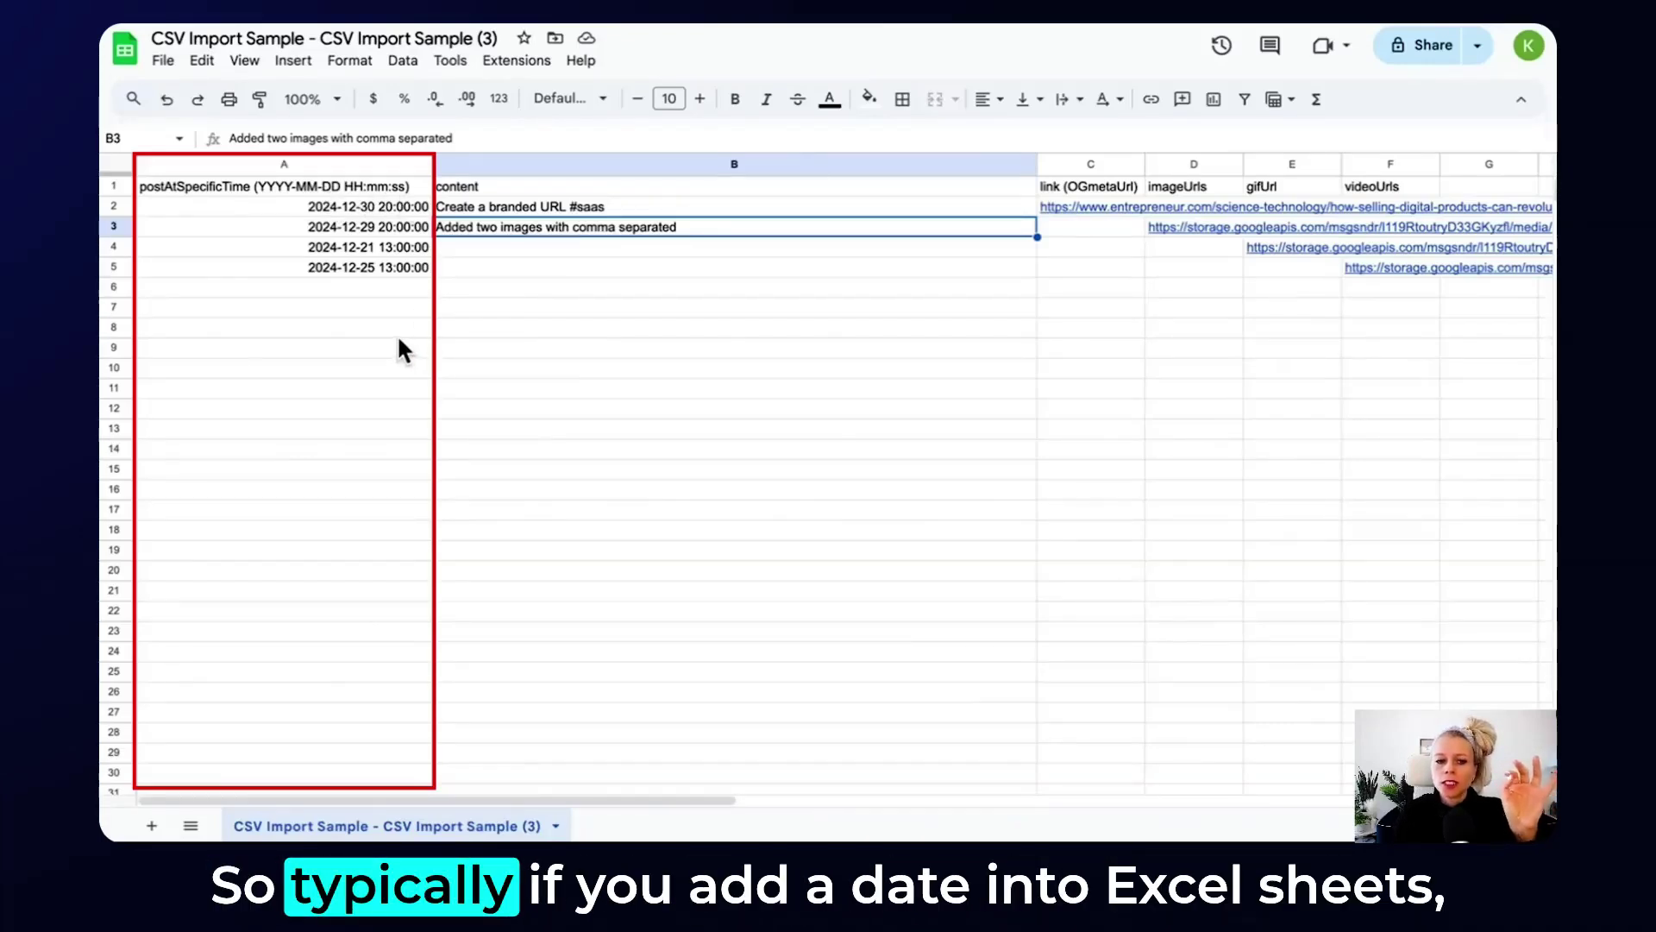
{"action": "left_click", "coordinate": [353, 309]}
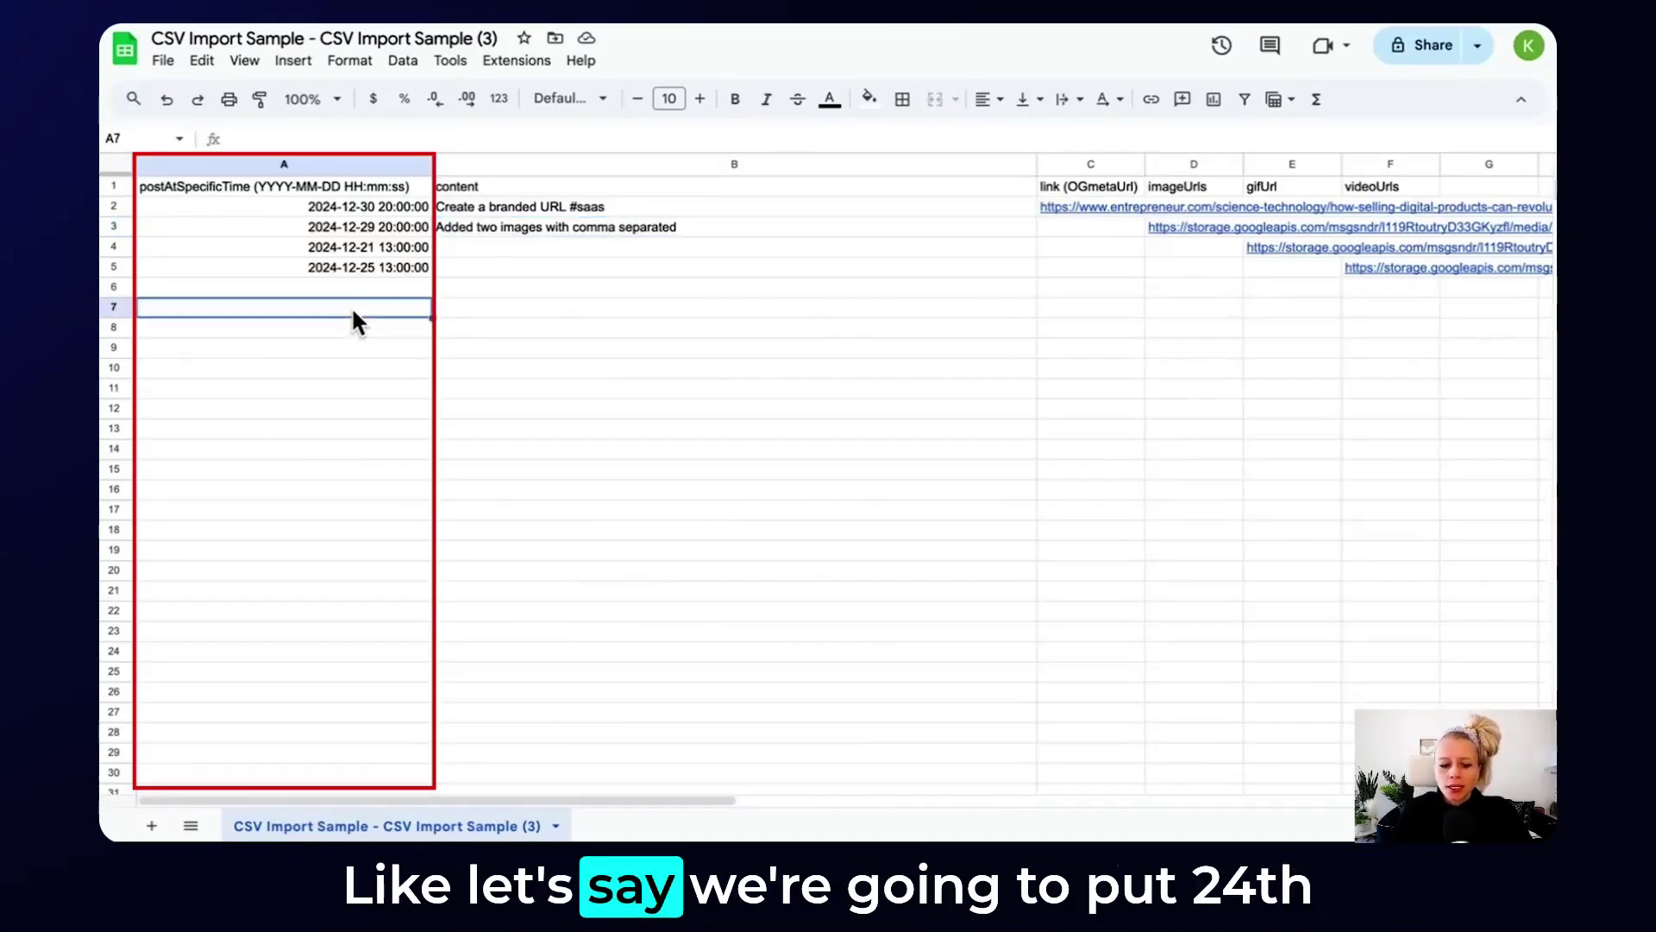
{"action": "type", "text": "24/12/2024"}
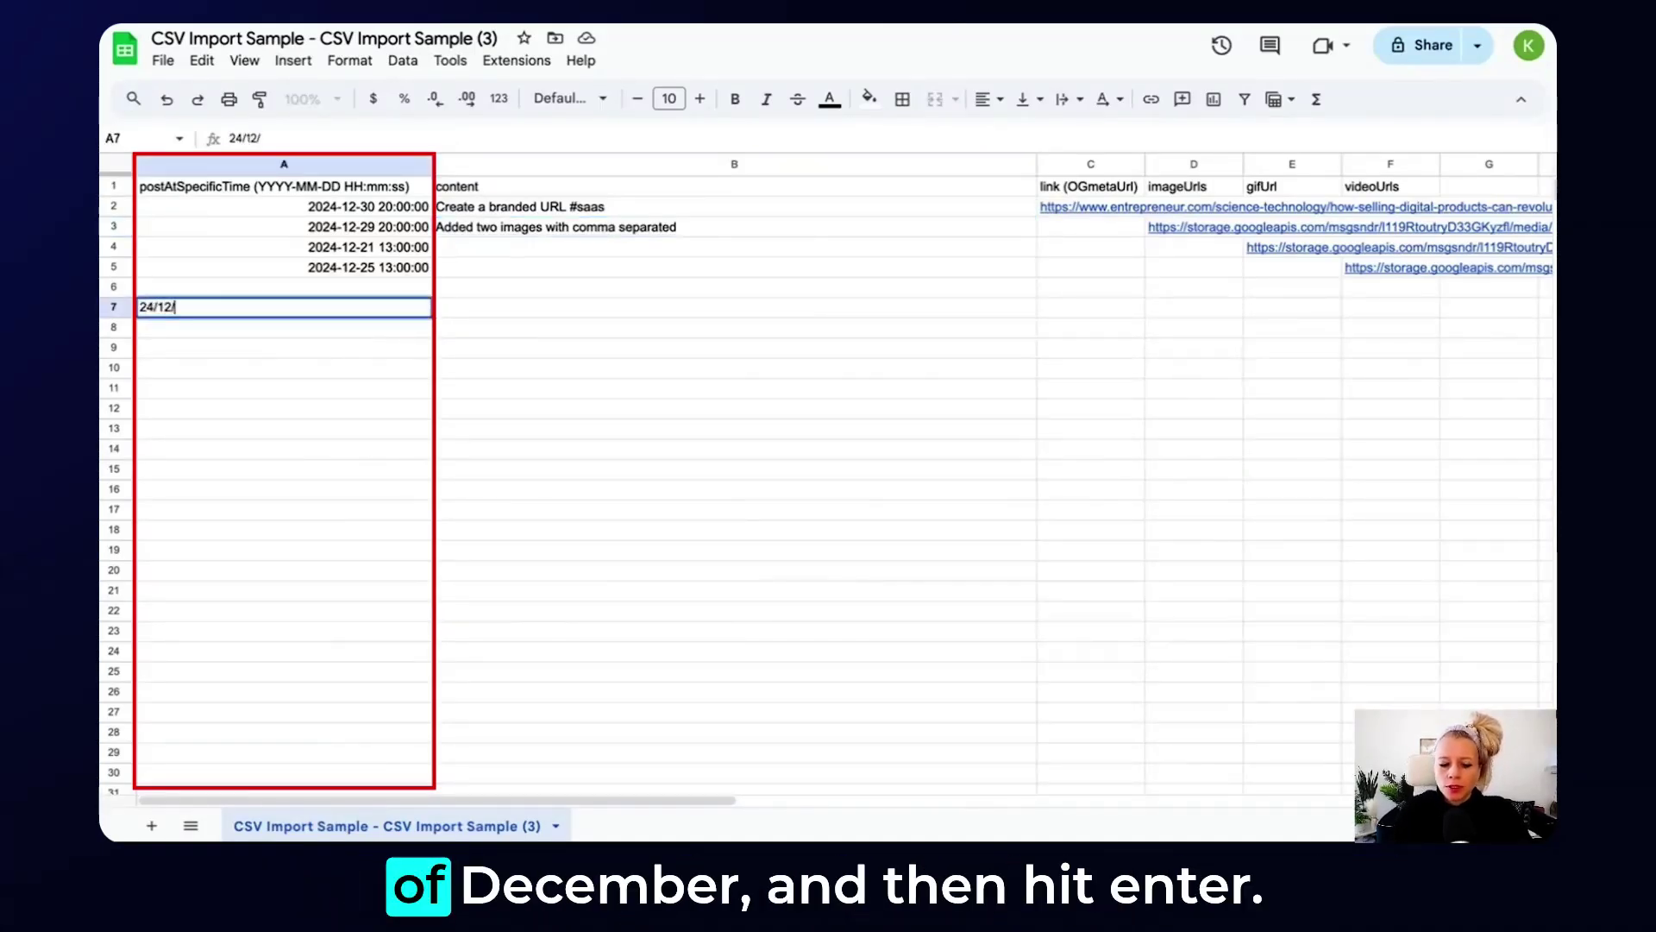
{"action": "key", "text": "Return"}
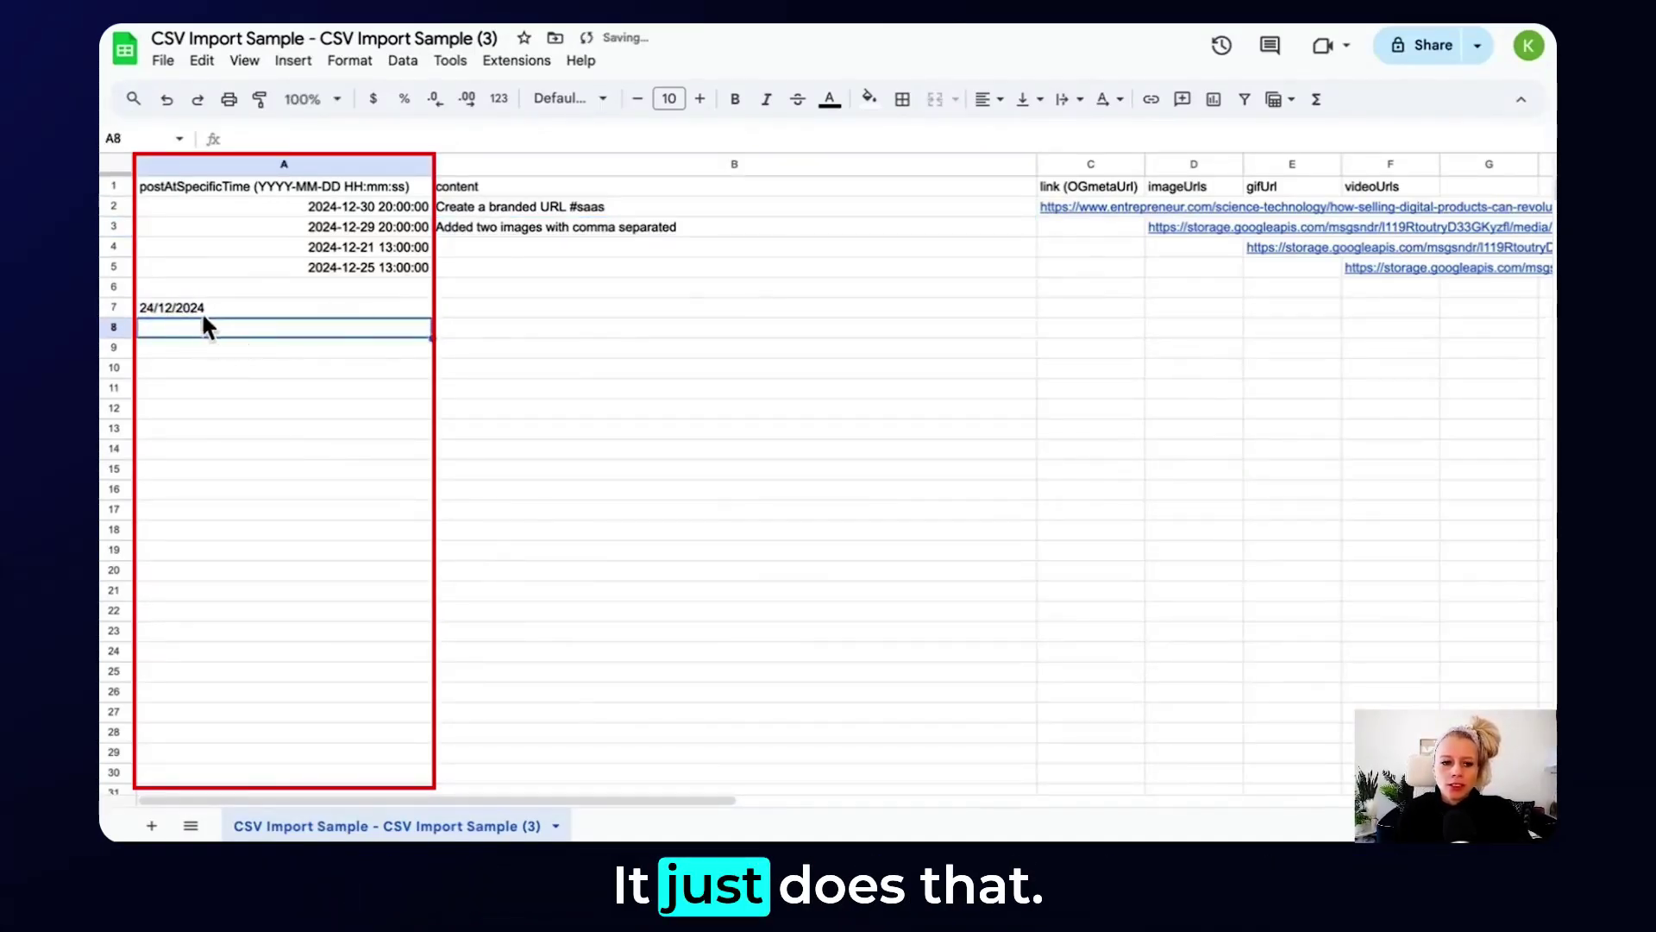
Compare against the dates in A2:A5 and clear the sample date from A7.
{"action": "left_click_drag", "start_coordinate": [338, 202], "coordinate": [355, 276]}
{"action": "left_click", "coordinate": [359, 307]}
{"action": "key", "text": "Delete"}
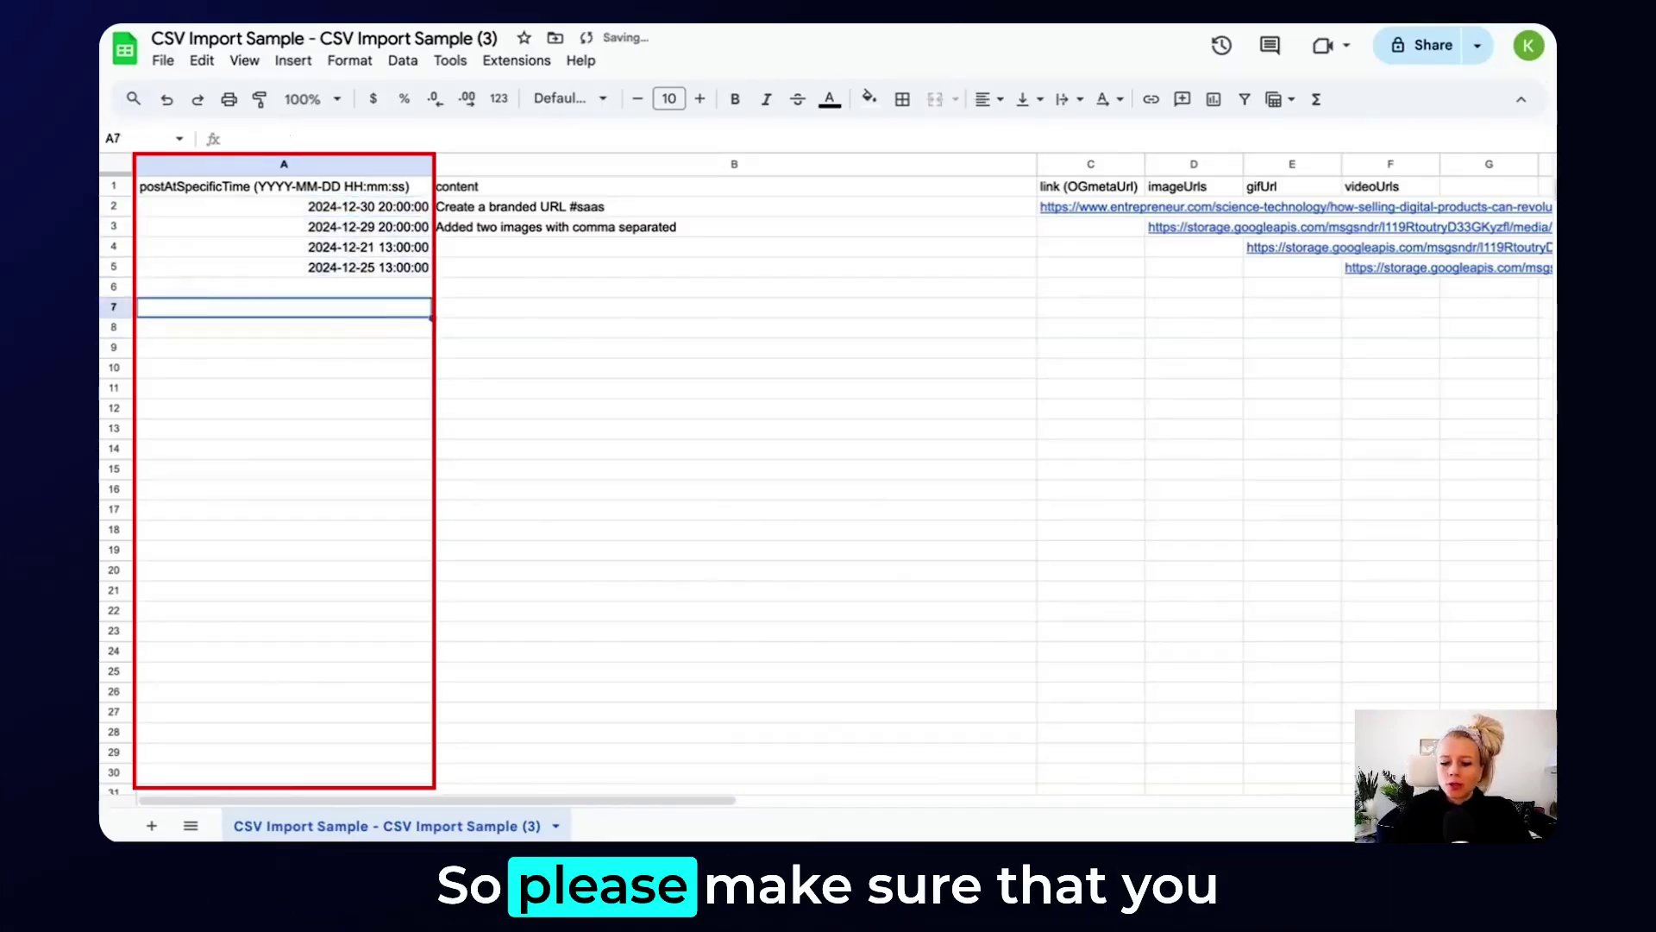
{"action": "left_click_drag", "start_coordinate": [375, 205], "coordinate": [380, 267]}
{"action": "left_click", "coordinate": [333, 293]}
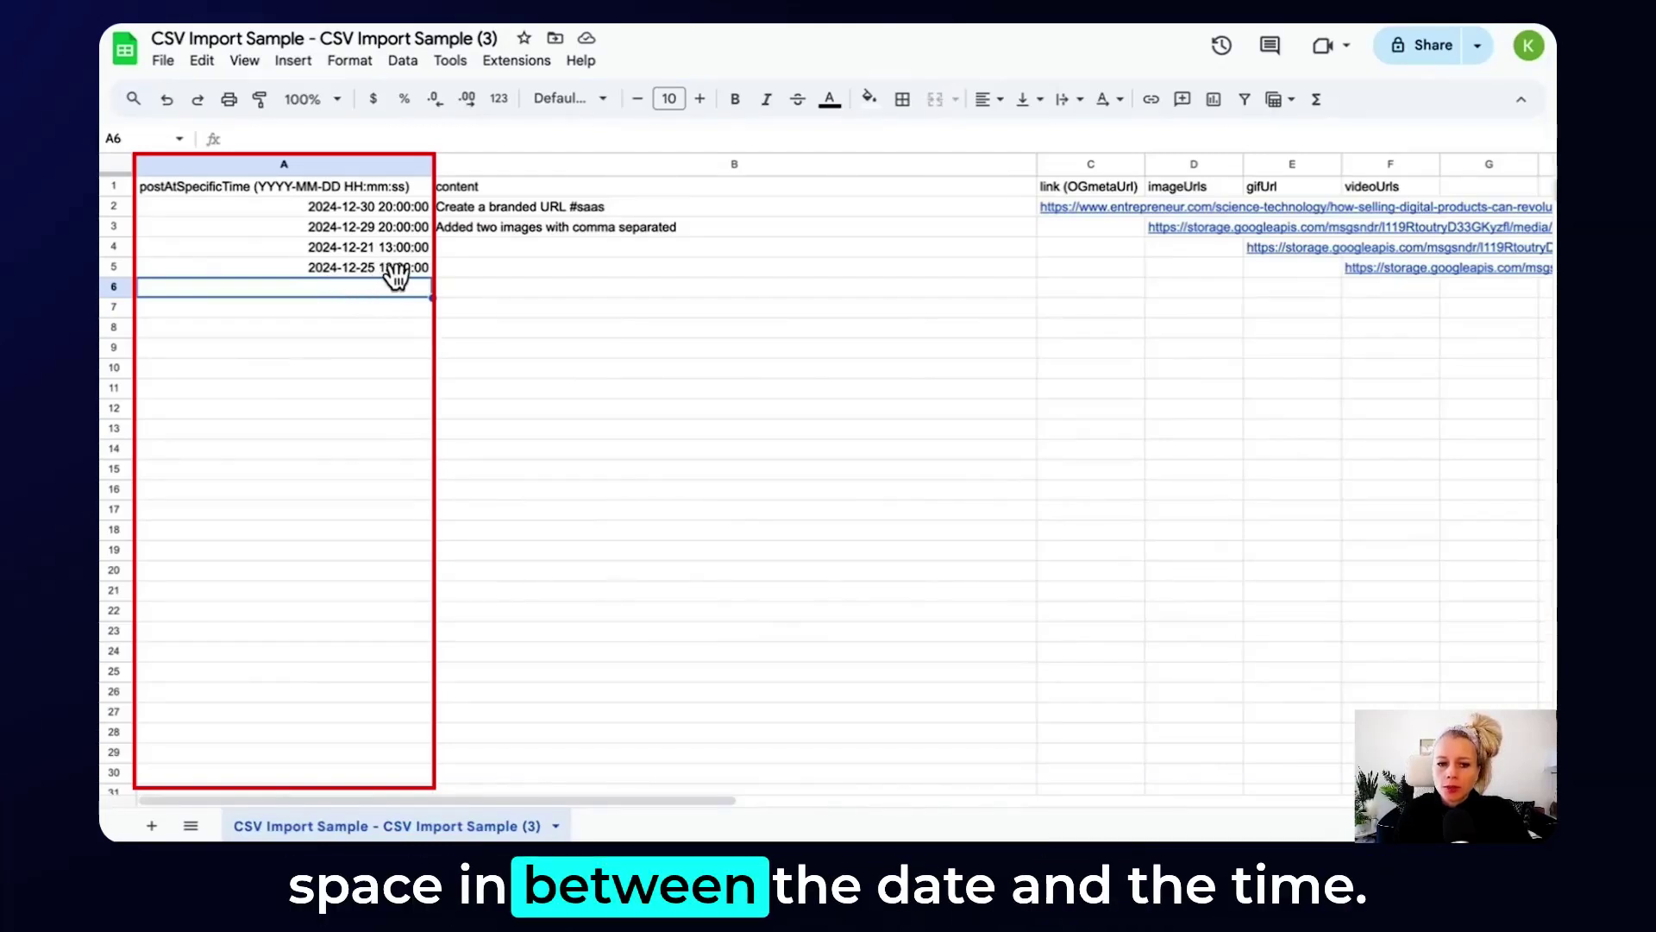
{"action": "left_click", "coordinate": [379, 267]}
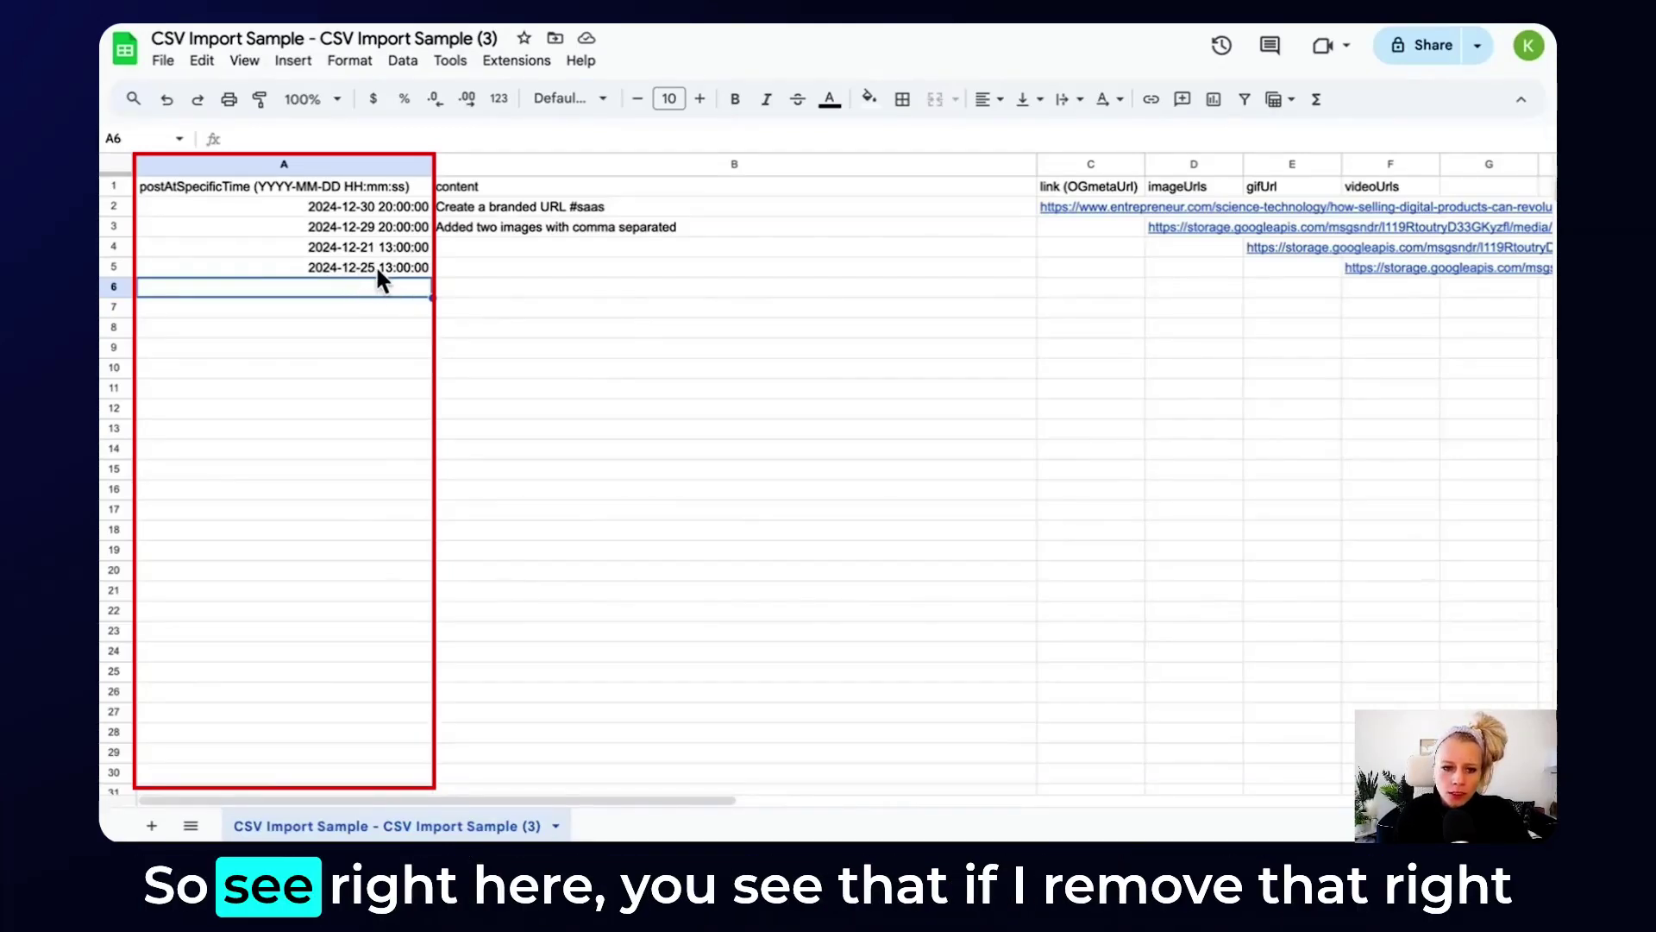
{"action": "double_click", "coordinate": [380, 266]}
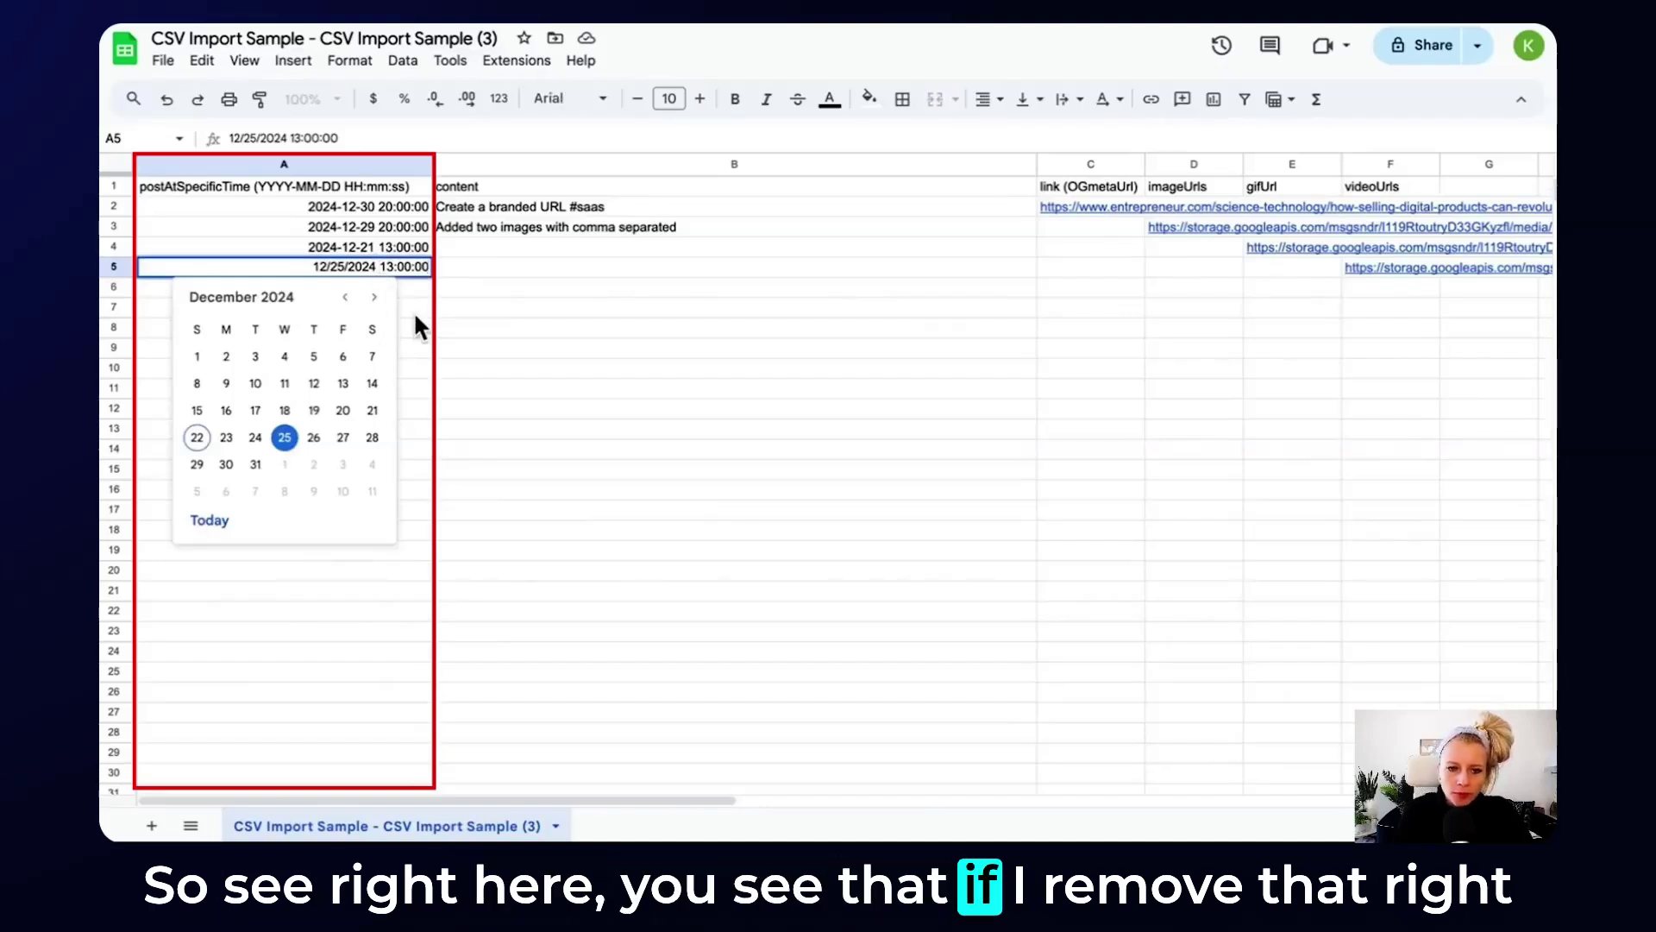
{"action": "key", "text": "BackSpace"}
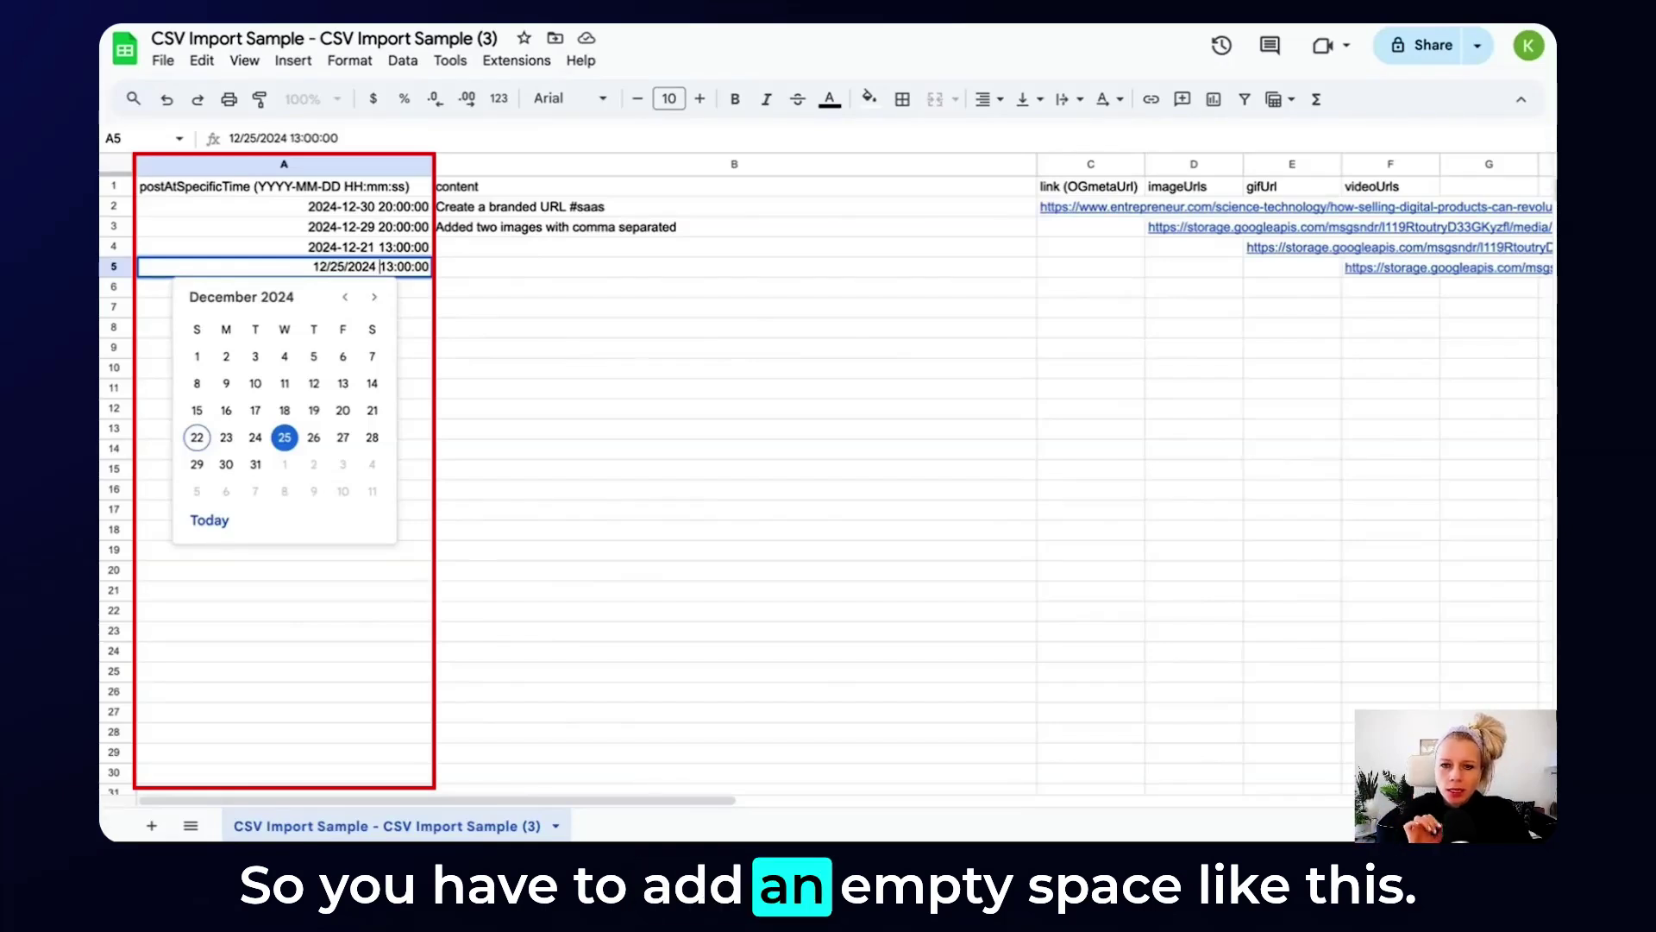
{"action": "left_click", "coordinate": [344, 268]}
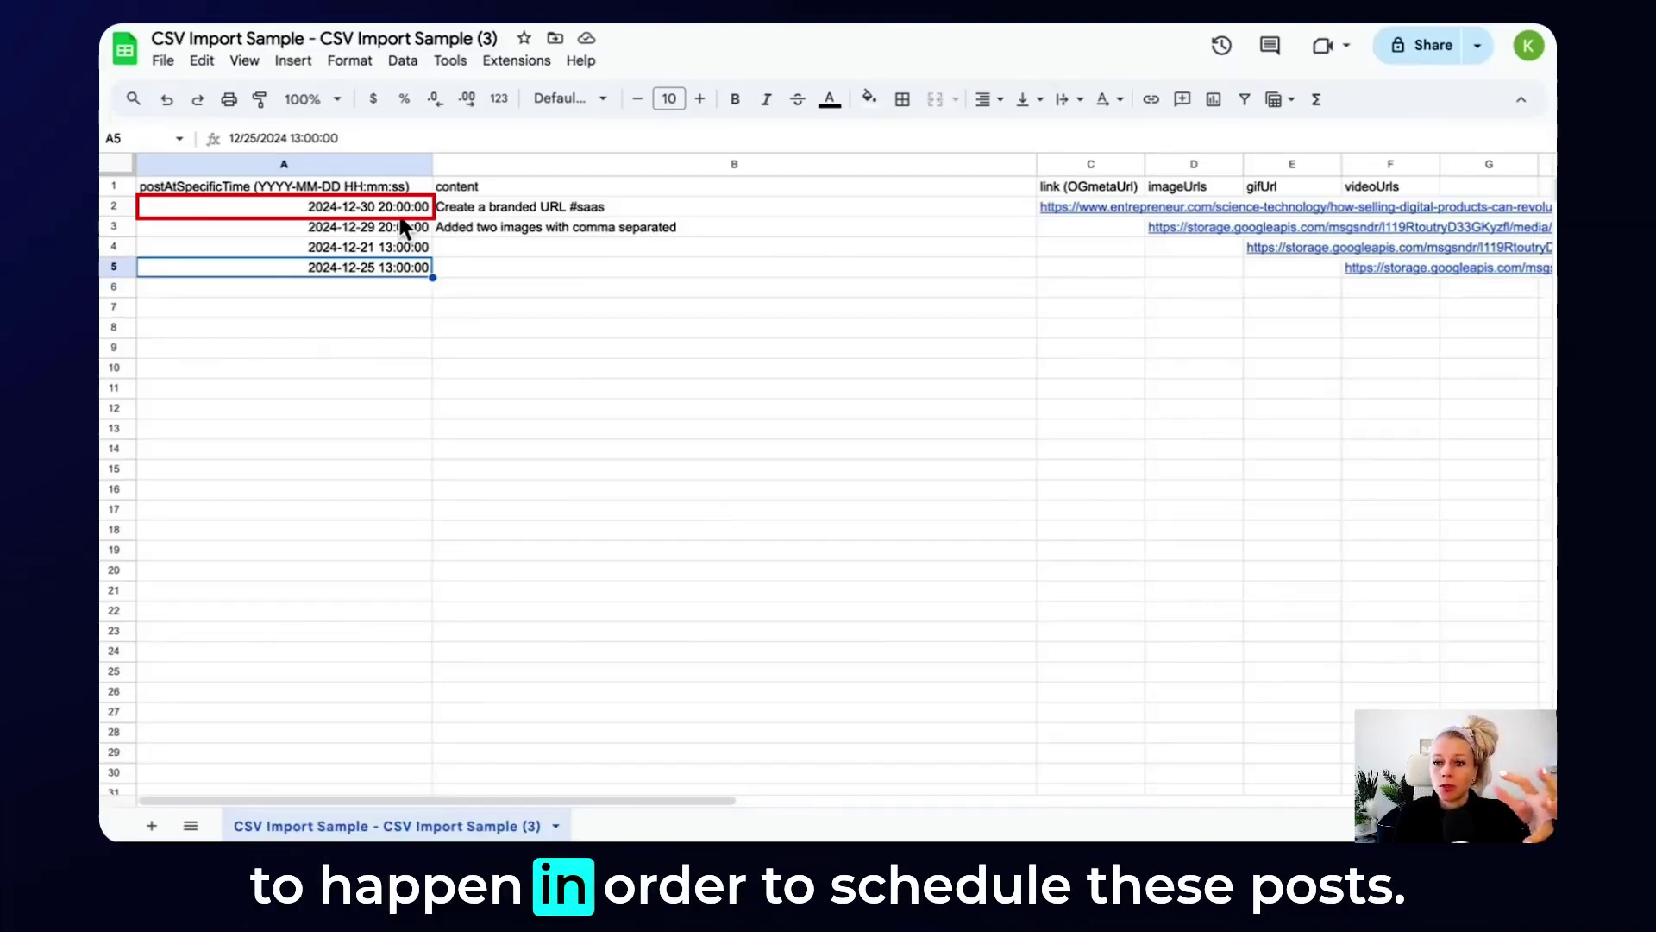
Make the content header in B1 bold.
{"action": "left_click", "coordinate": [403, 190]}
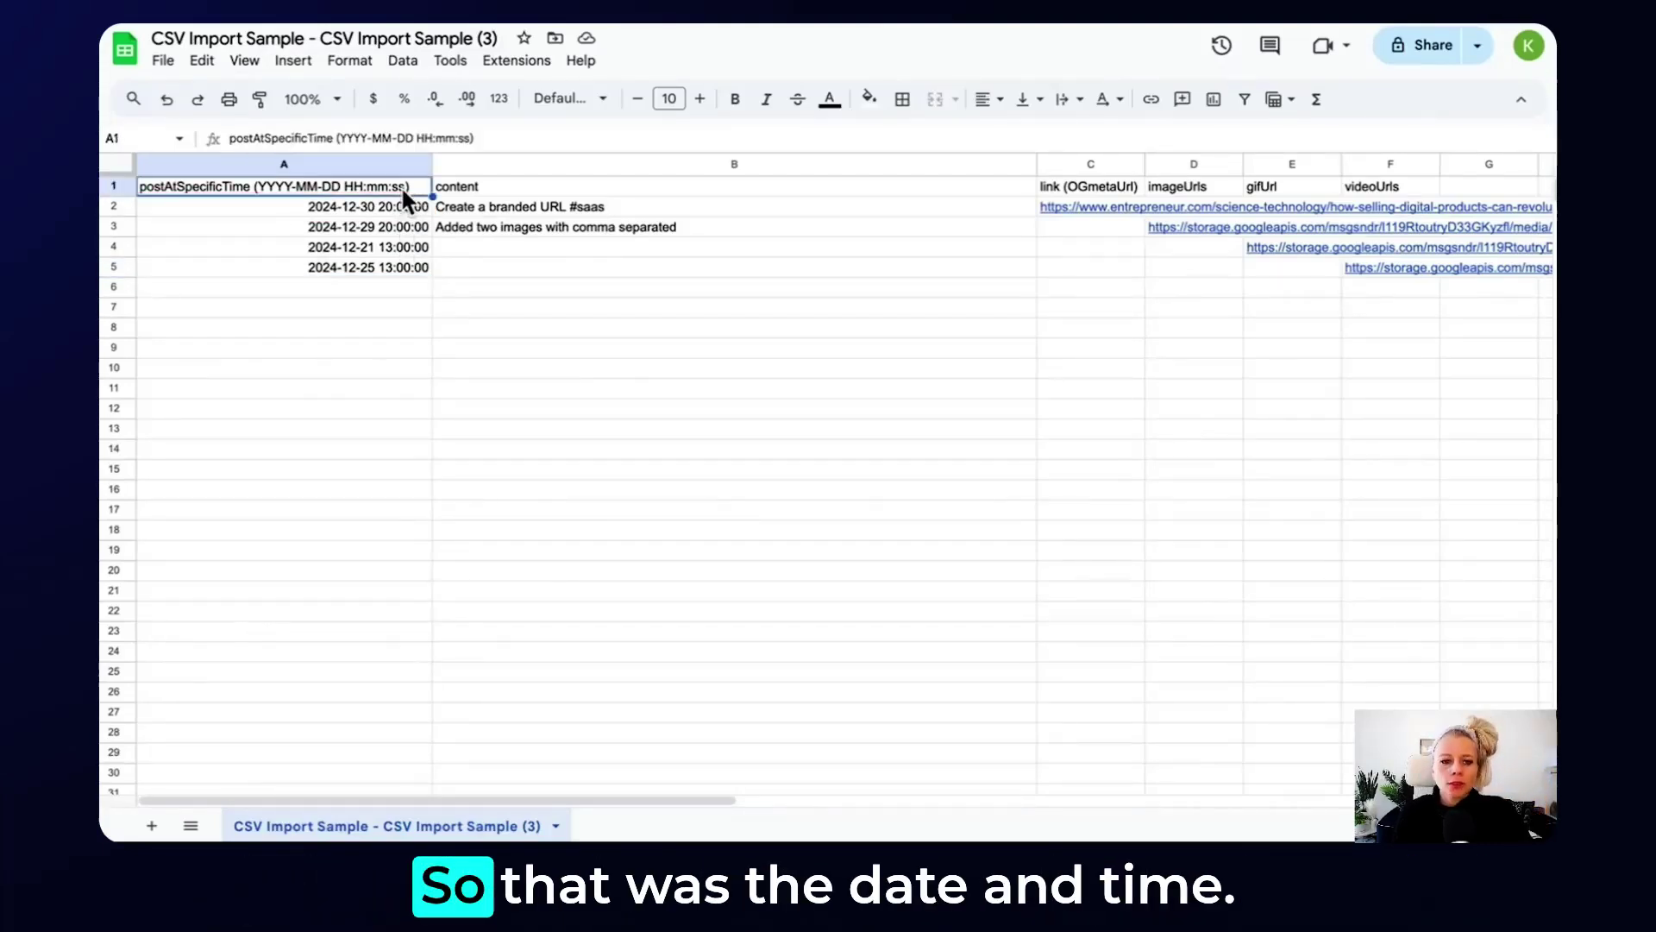
{"action": "left_click", "coordinate": [565, 191]}
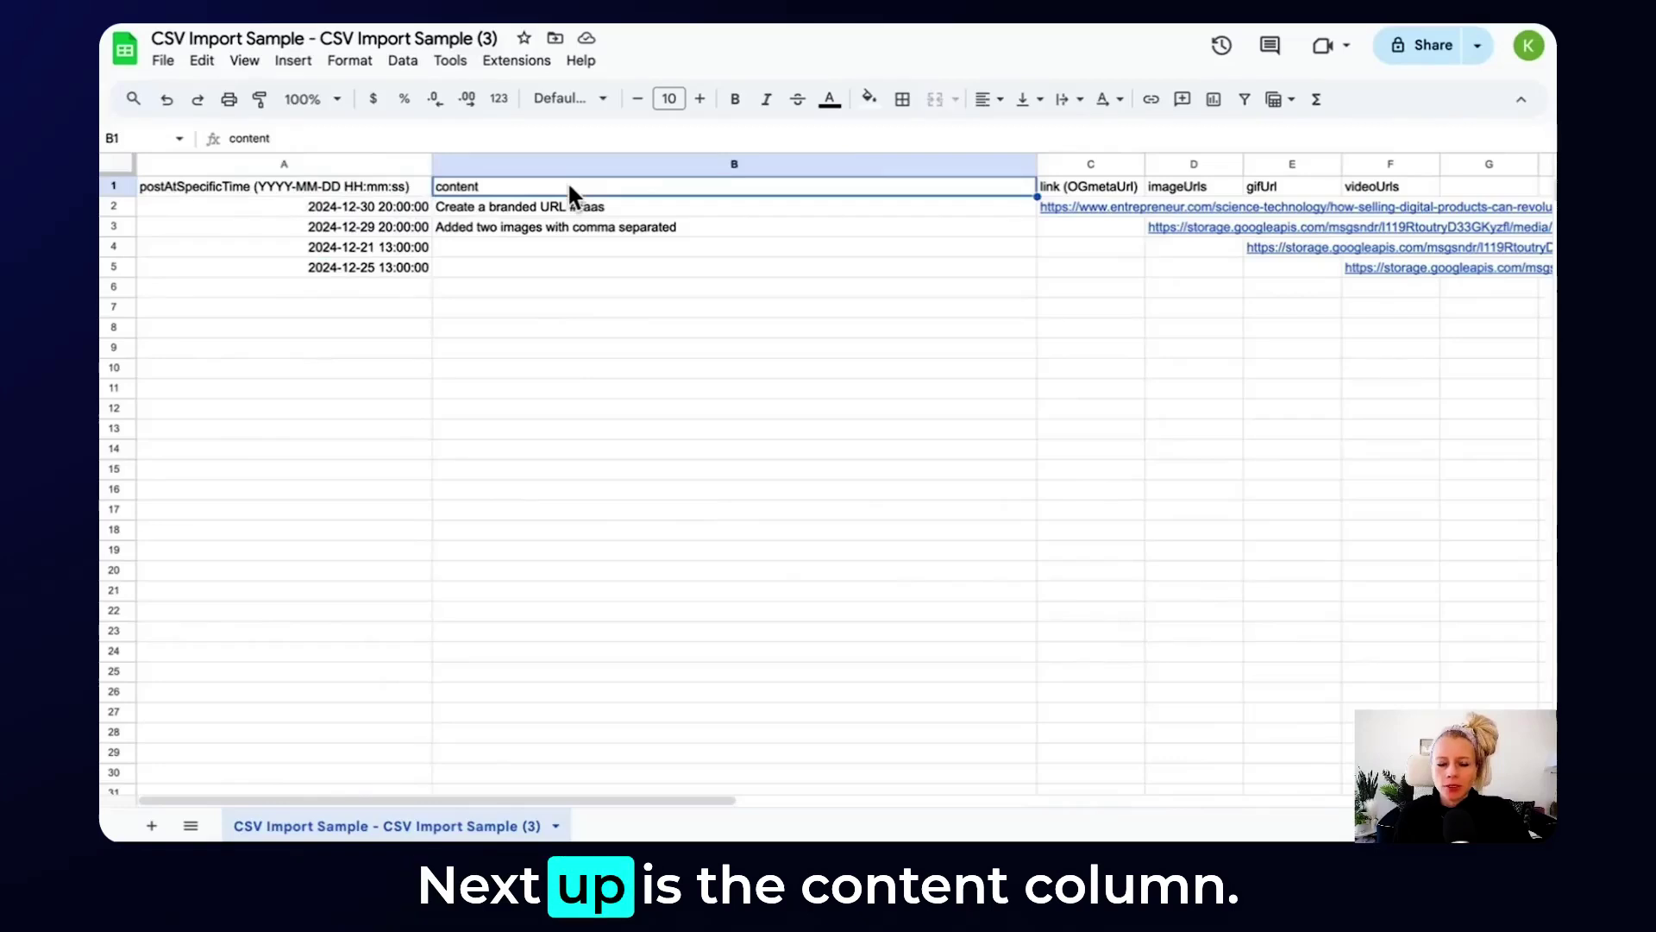
{"action": "left_click", "coordinate": [735, 99]}
{"action": "left_click", "coordinate": [696, 207]}
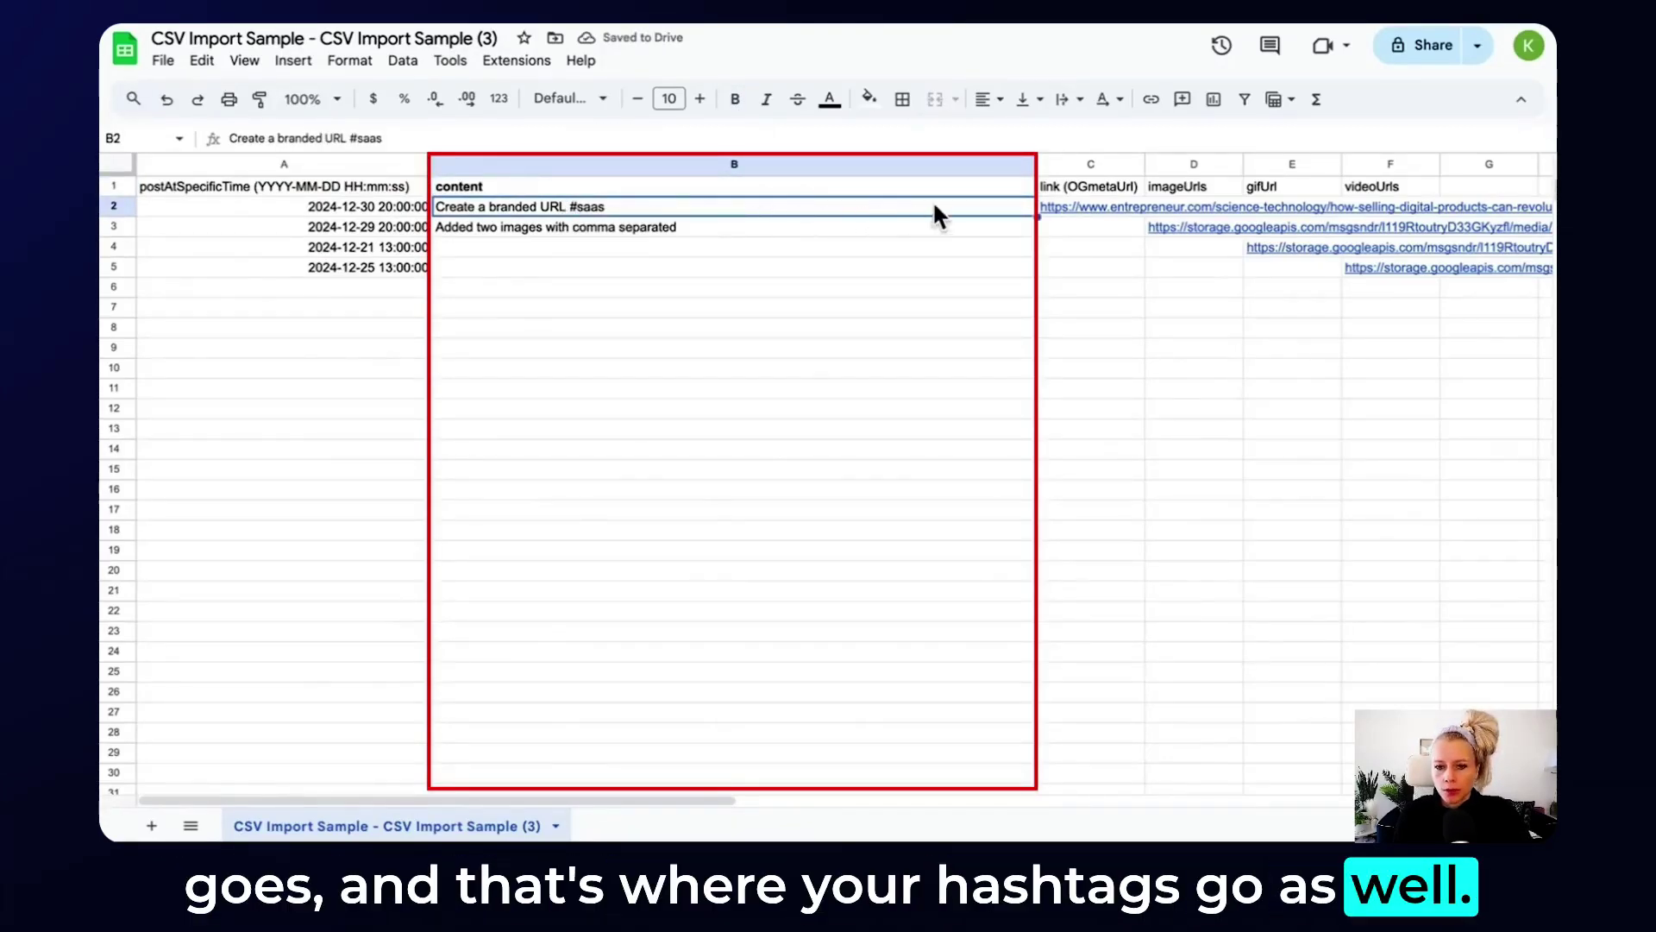
Paste the Facebook Page 62000 character-limit note into B7 and delete '/Group' from it.
{"action": "left_click", "coordinate": [836, 308]}
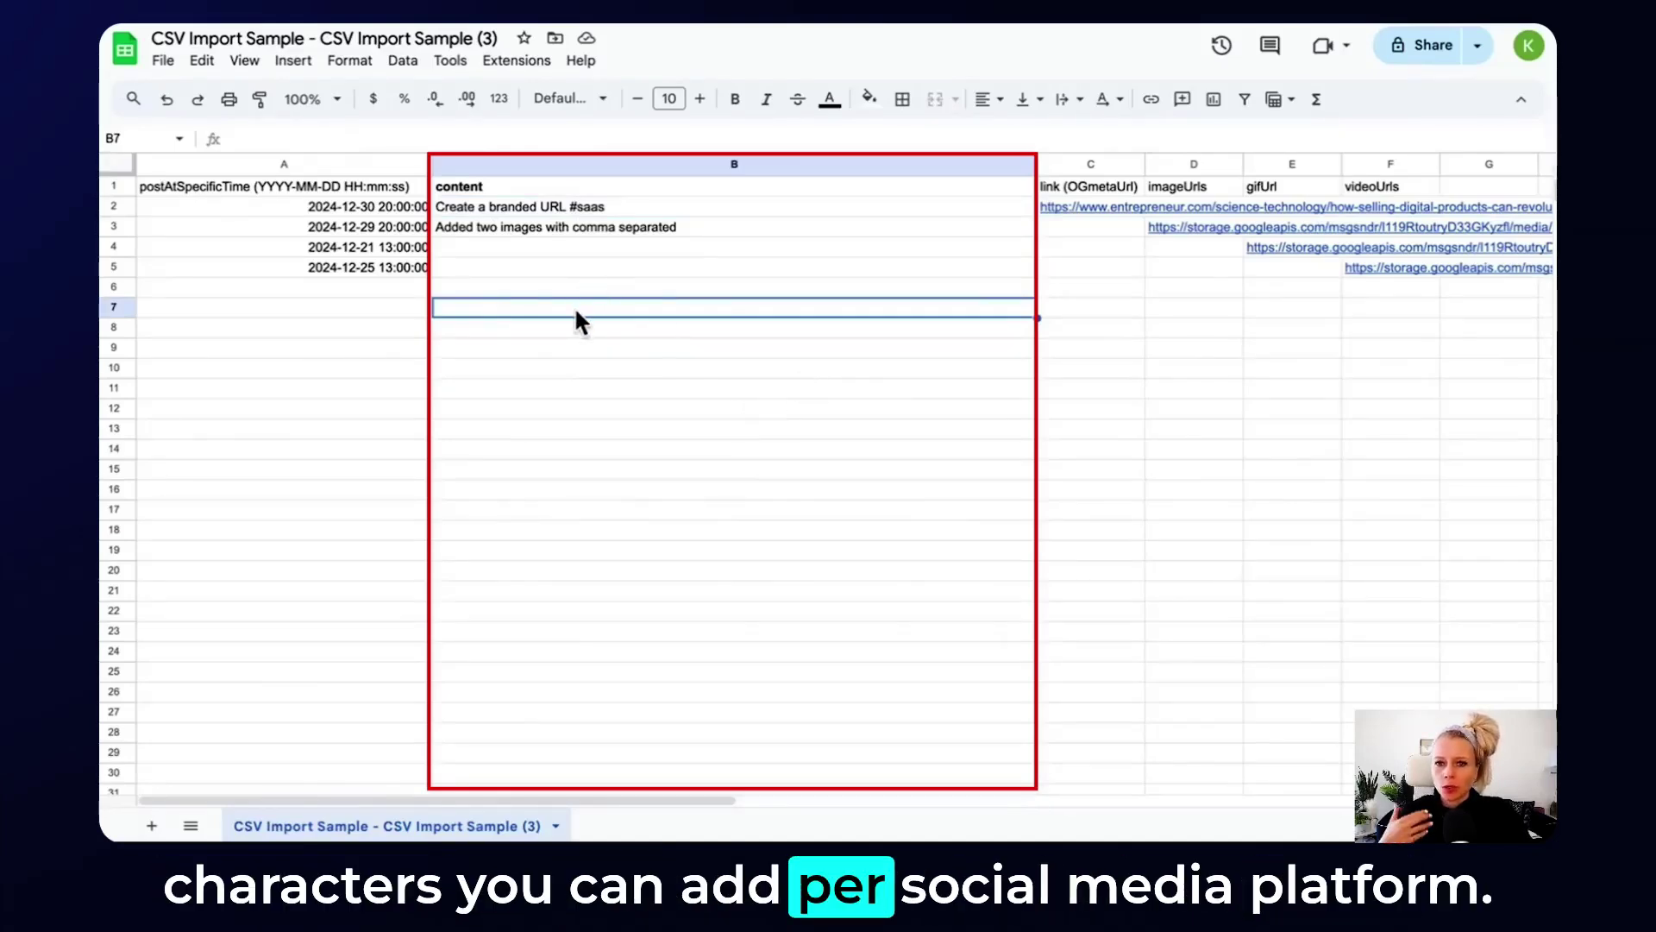
{"action": "type", "text": "Facebook Page/Group - 62000 characters"}
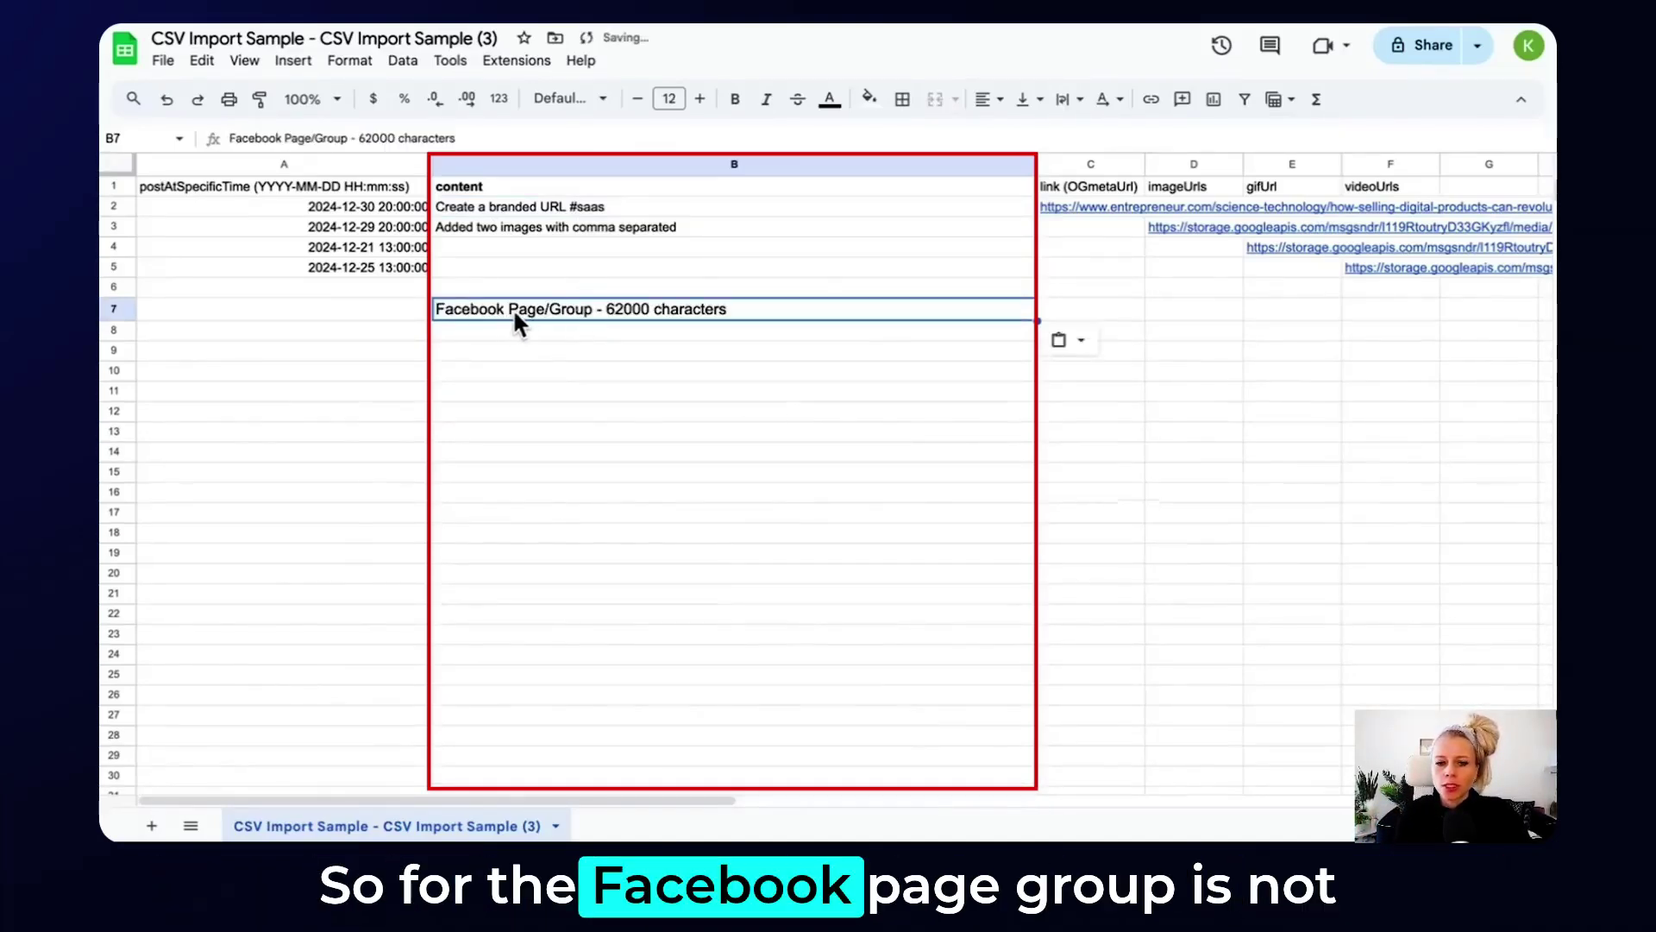
{"action": "triple_click", "coordinate": [552, 308]}
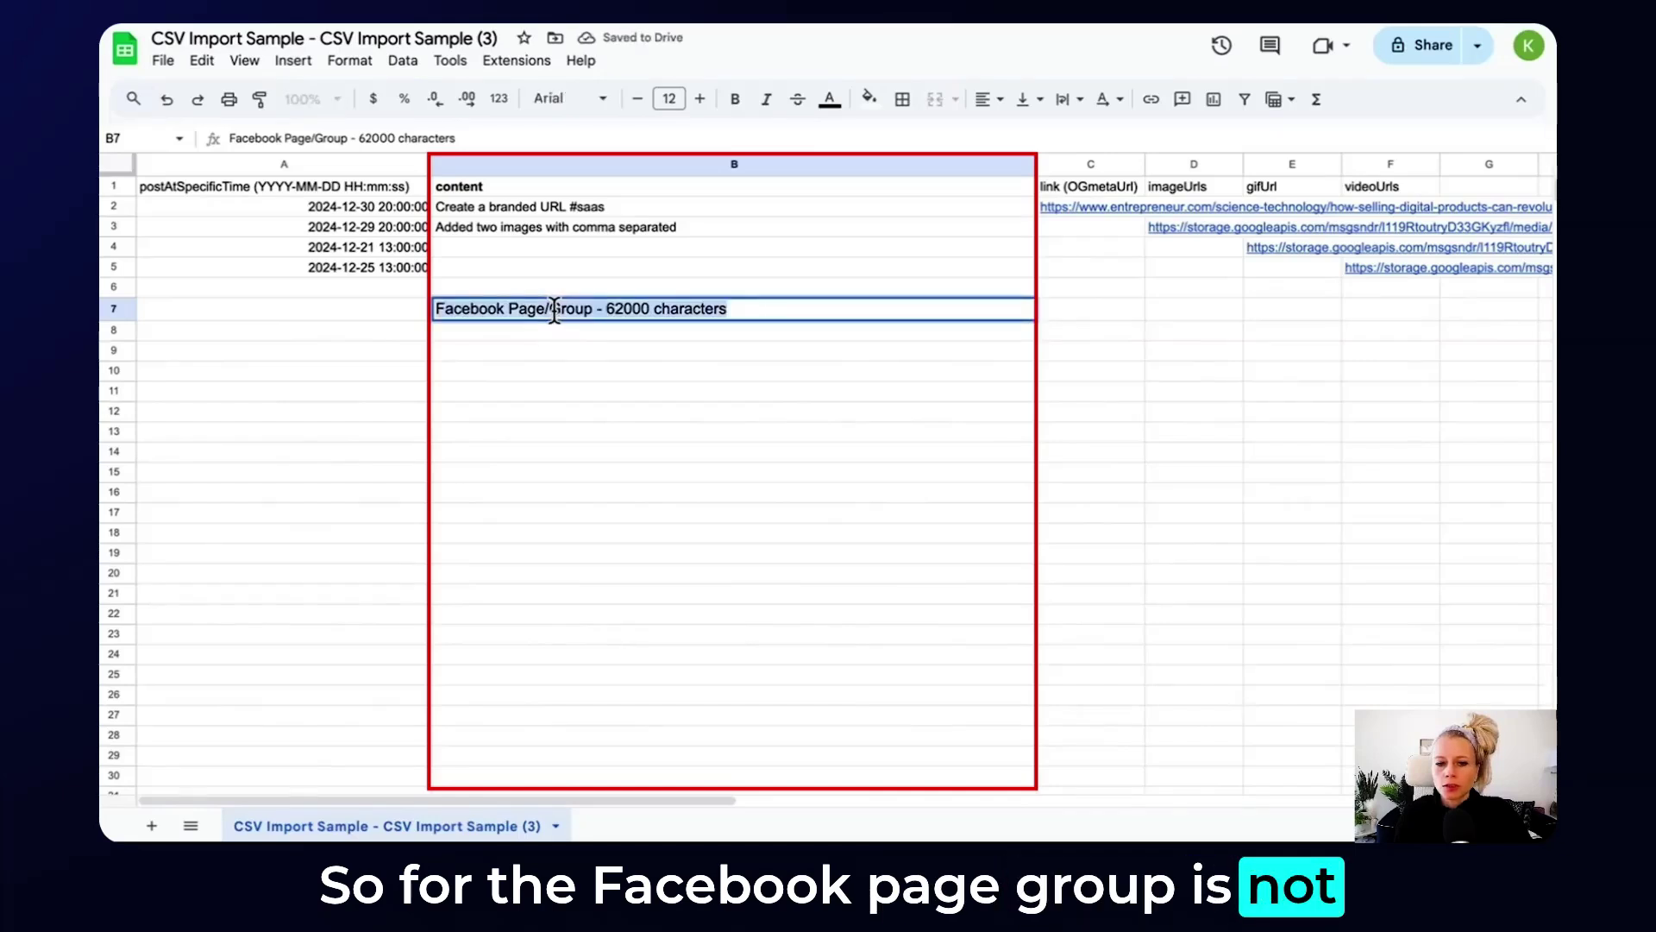
{"action": "left_click", "coordinate": [593, 308]}
{"action": "key", "text": "BackSpace"}
{"action": "key", "text": "BackSpace"}
{"action": "key", "text": "BackSpace"}
{"action": "key", "text": "BackSpace"}
{"action": "key", "text": "BackSpace"}
{"action": "key", "text": "BackSpace"}
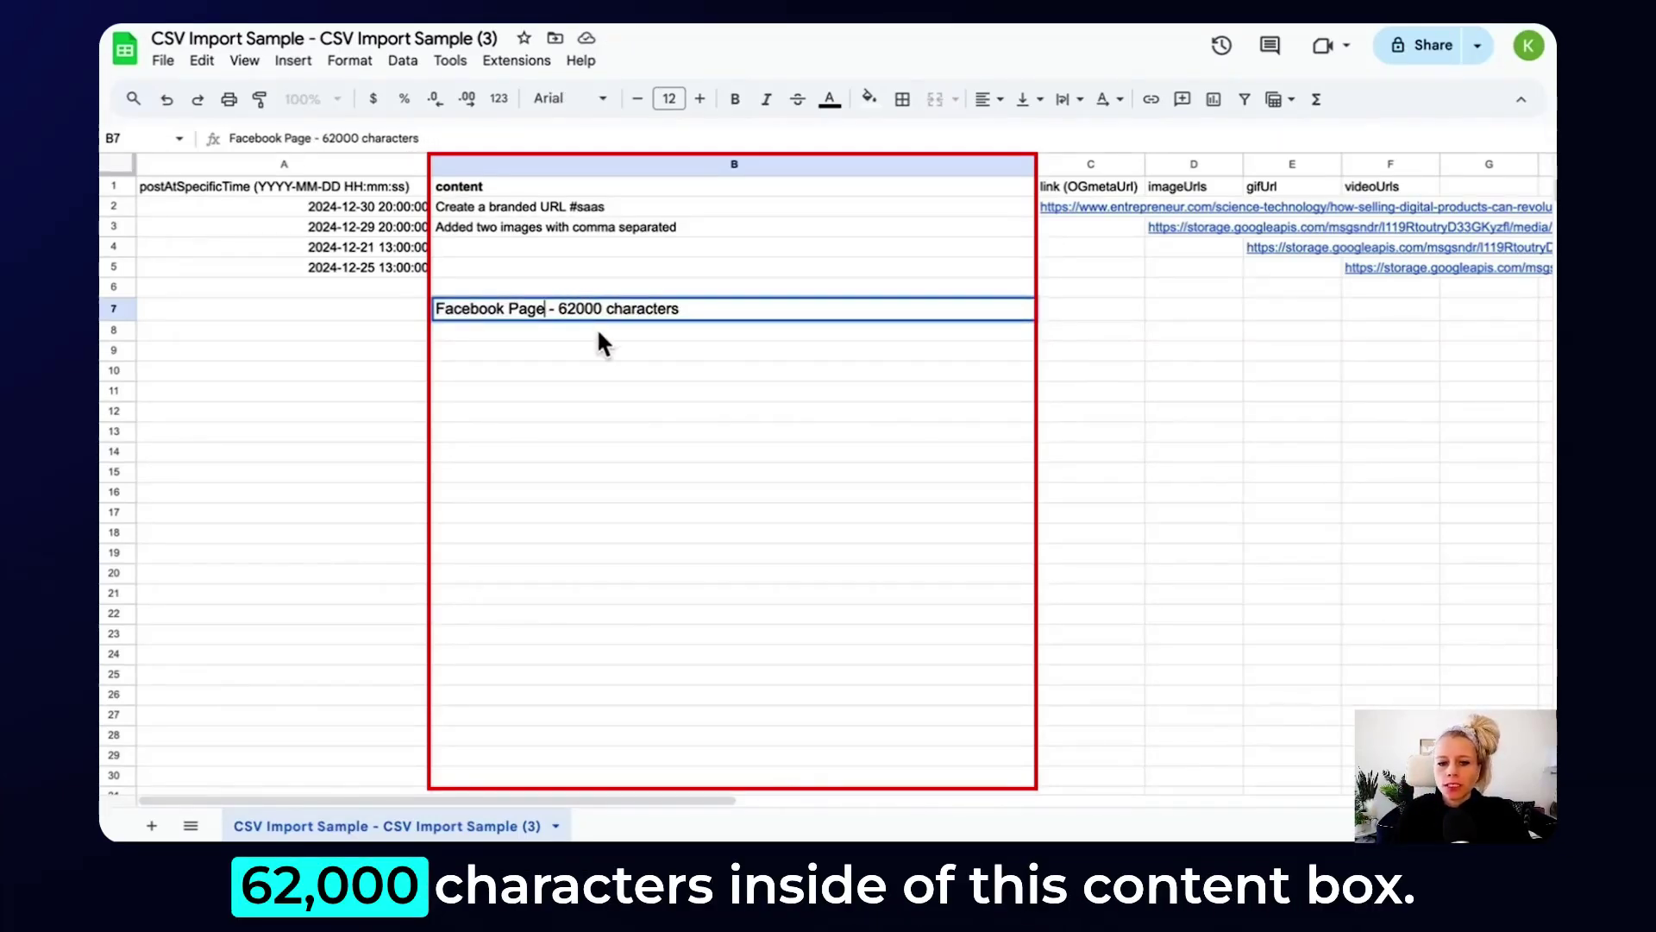
{"action": "key", "text": "Return"}
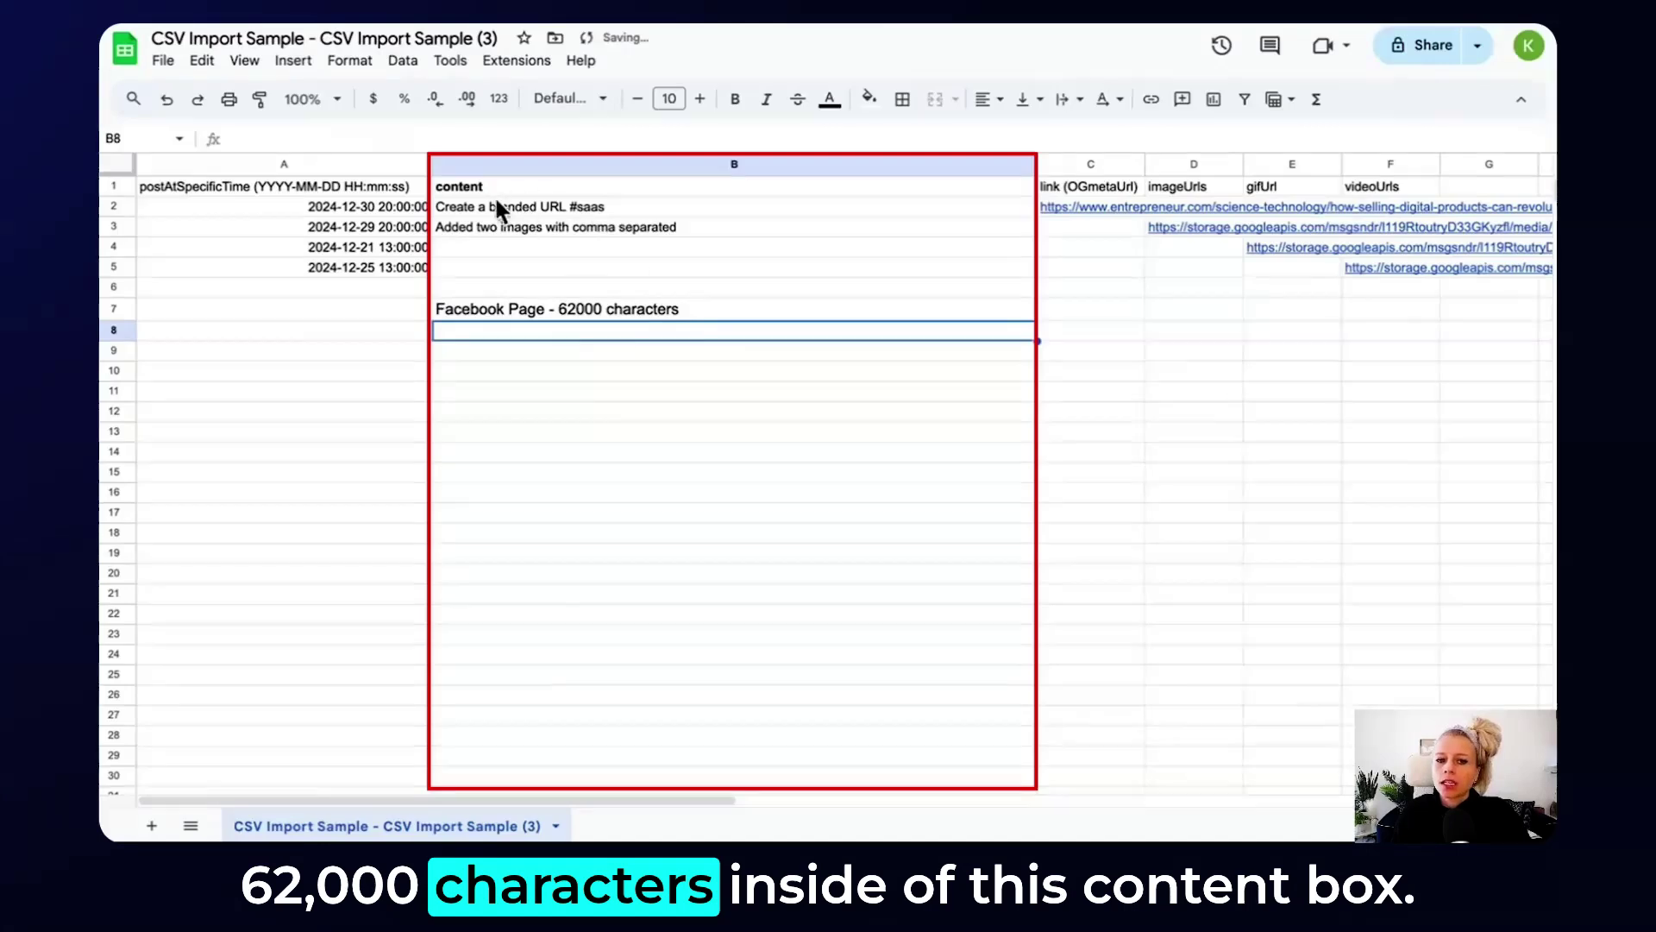
Paste the Business Instagram Account 2200 and LinkedIn Page and Profile 3000 notes into B8 and B9.
{"action": "type", "text": "Business Instagram Account - 2200 characters"}
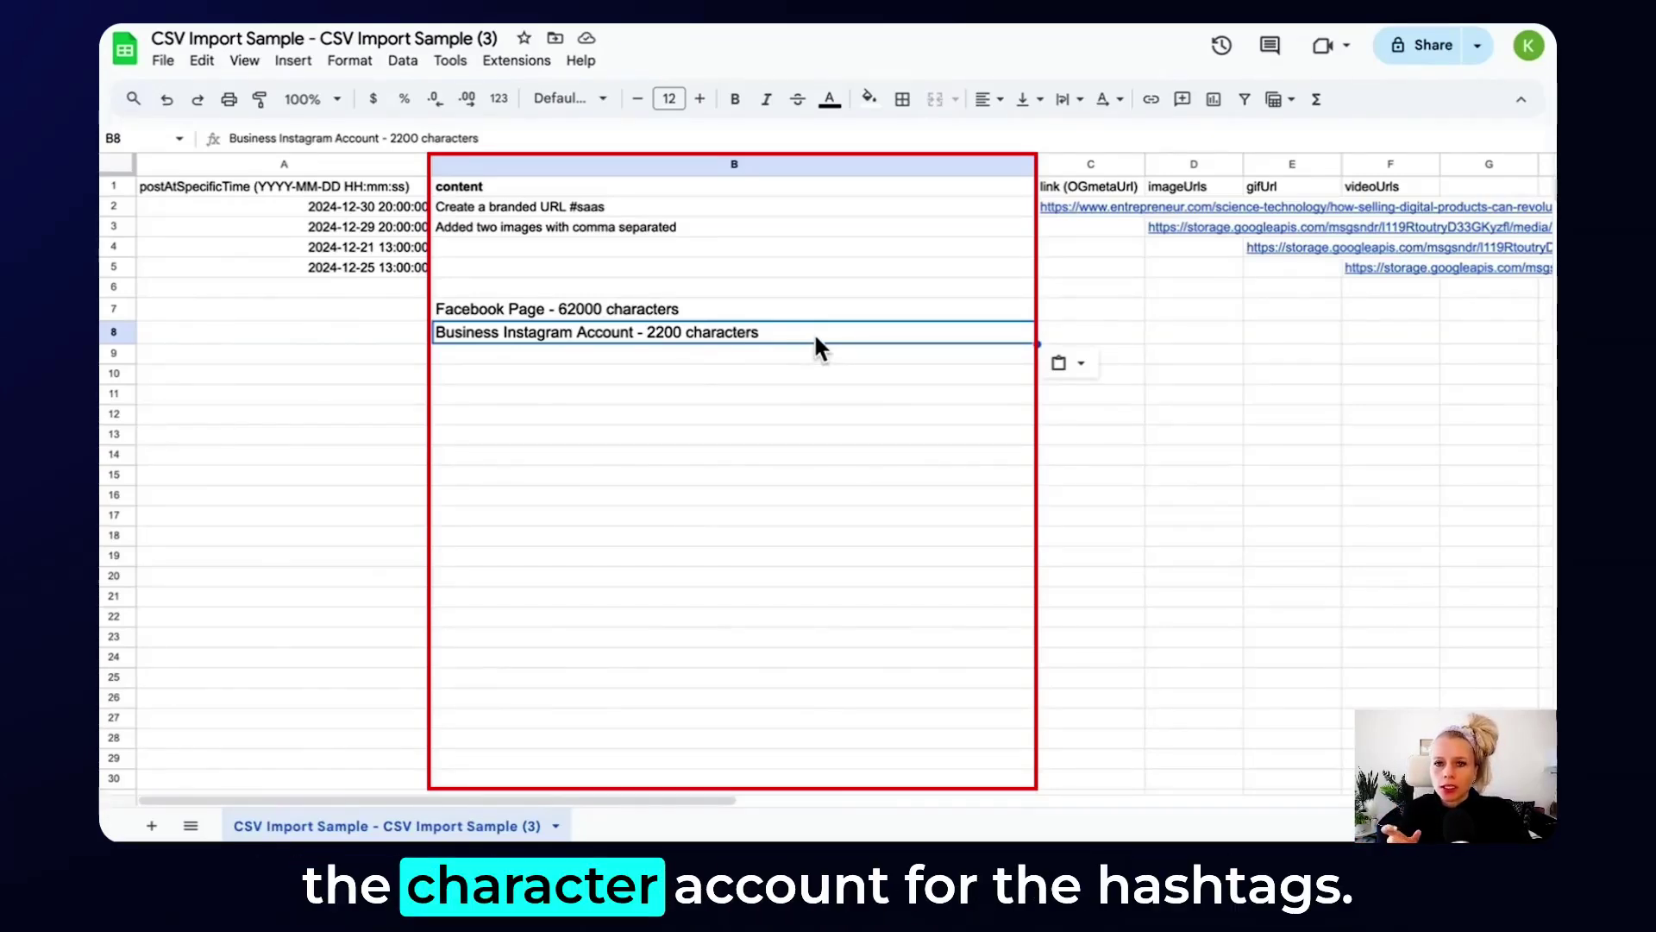
{"action": "left_click", "coordinate": [609, 363]}
{"action": "type", "text": "LinkedIn Page and Profile - 3000 characters"}
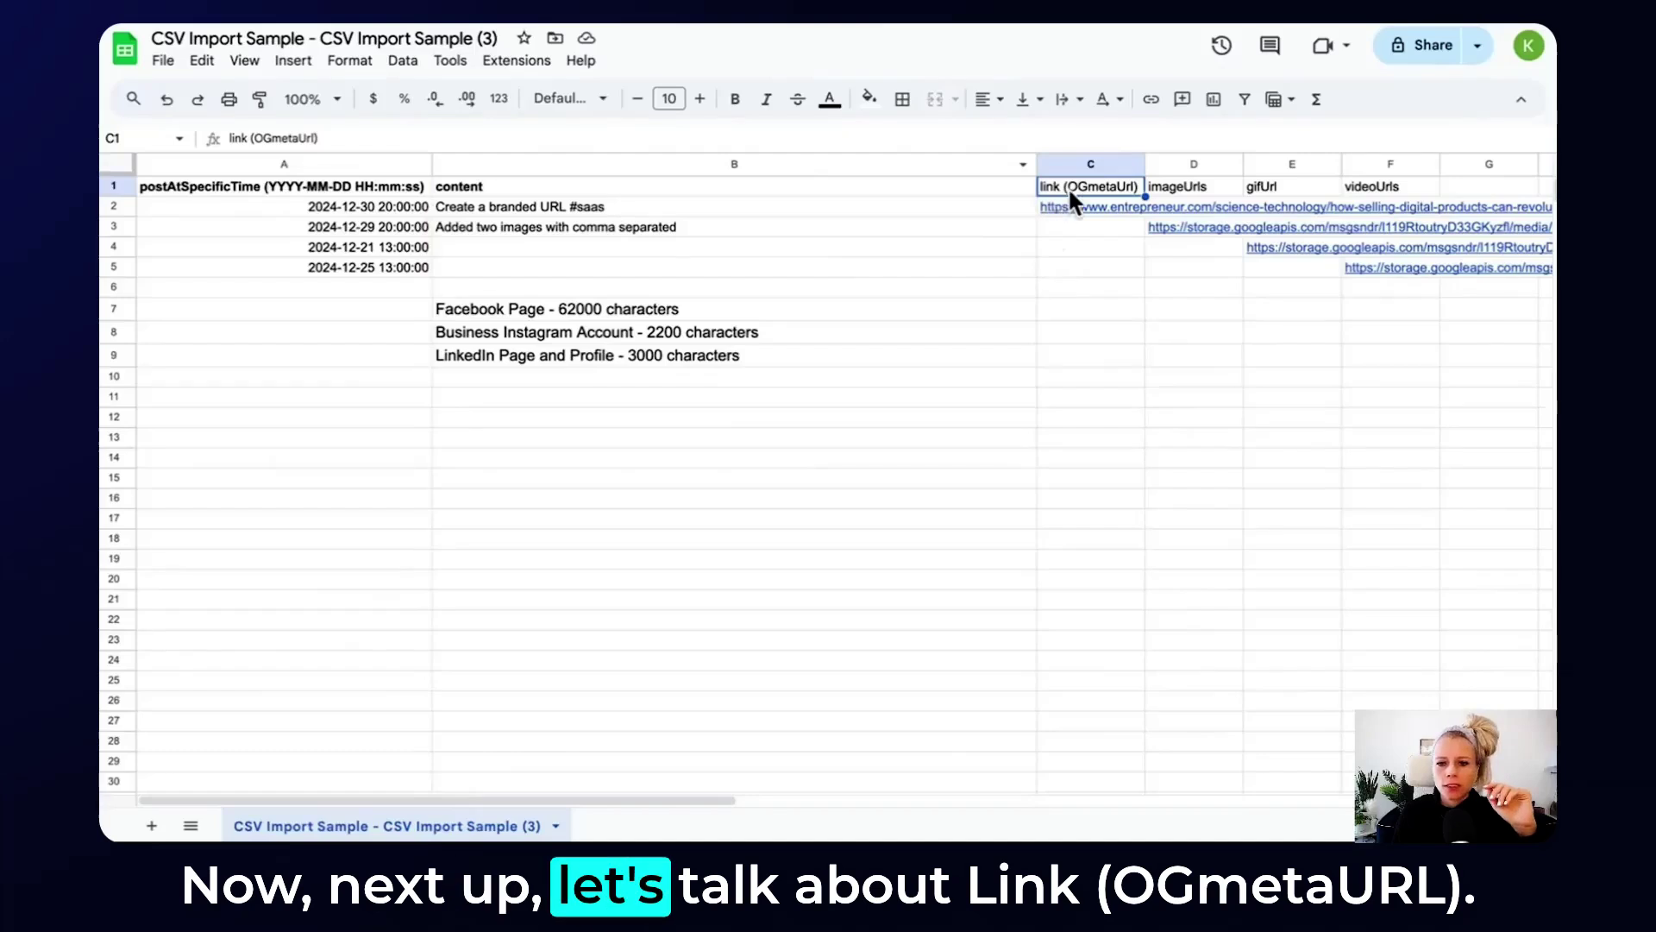
Narrow content column B, widen link column C, and bold the OGmetaUrl header.
{"action": "left_click_drag", "start_coordinate": [1036, 163], "coordinate": [784, 164]}
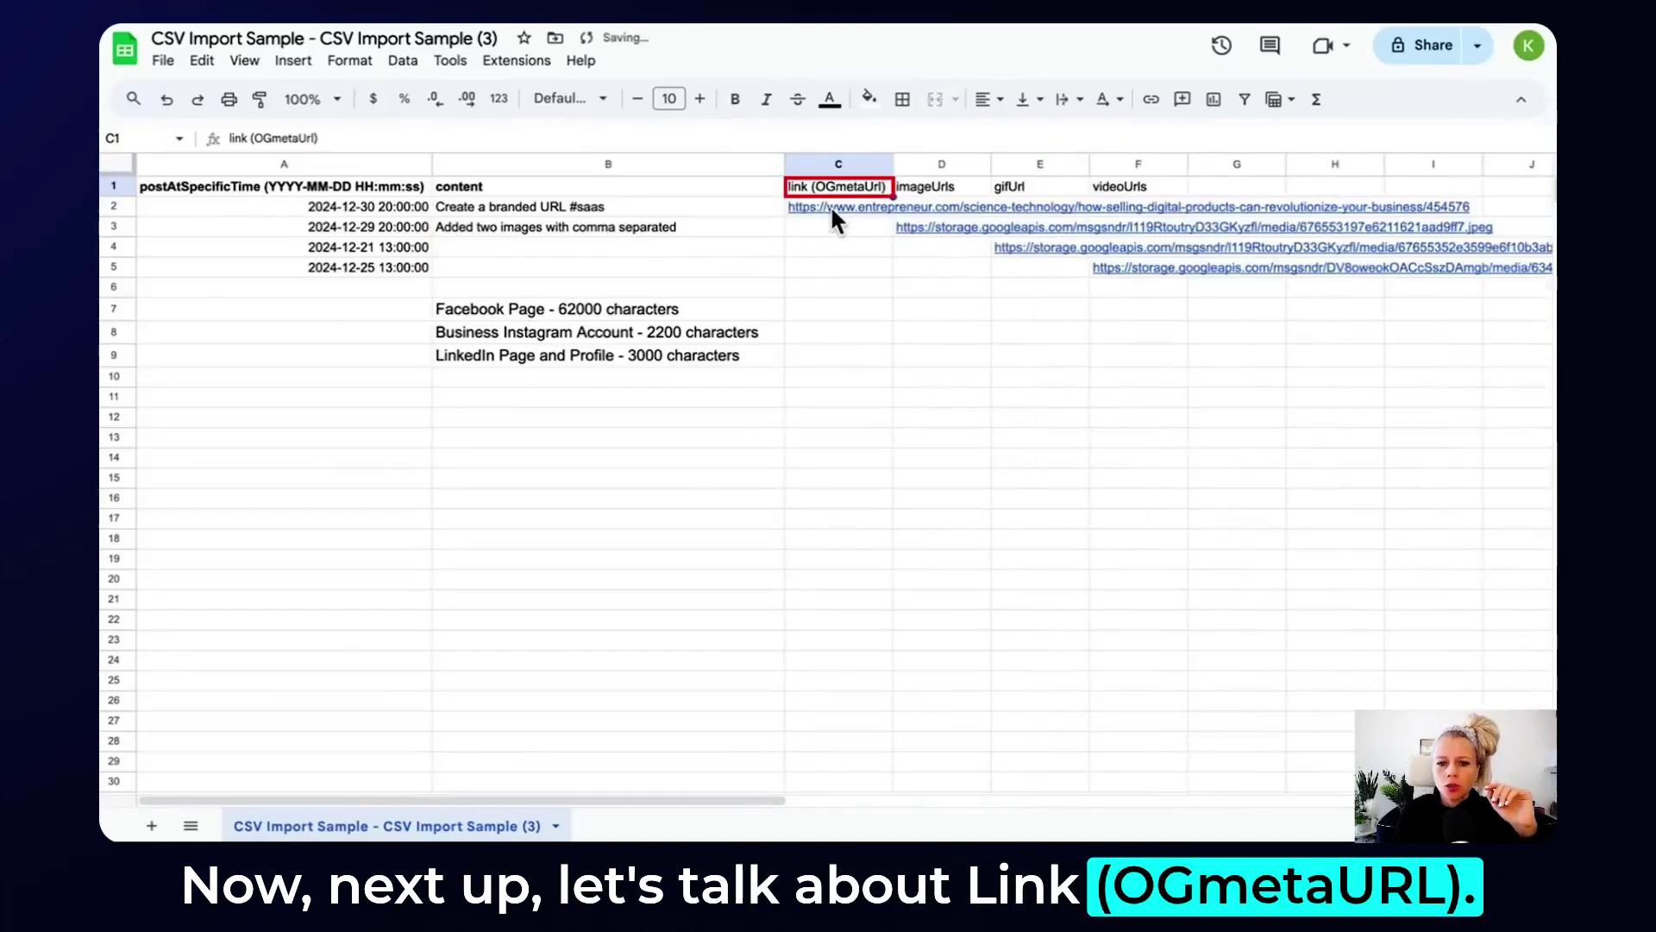
{"action": "left_click_drag", "start_coordinate": [894, 164], "coordinate": [929, 164]}
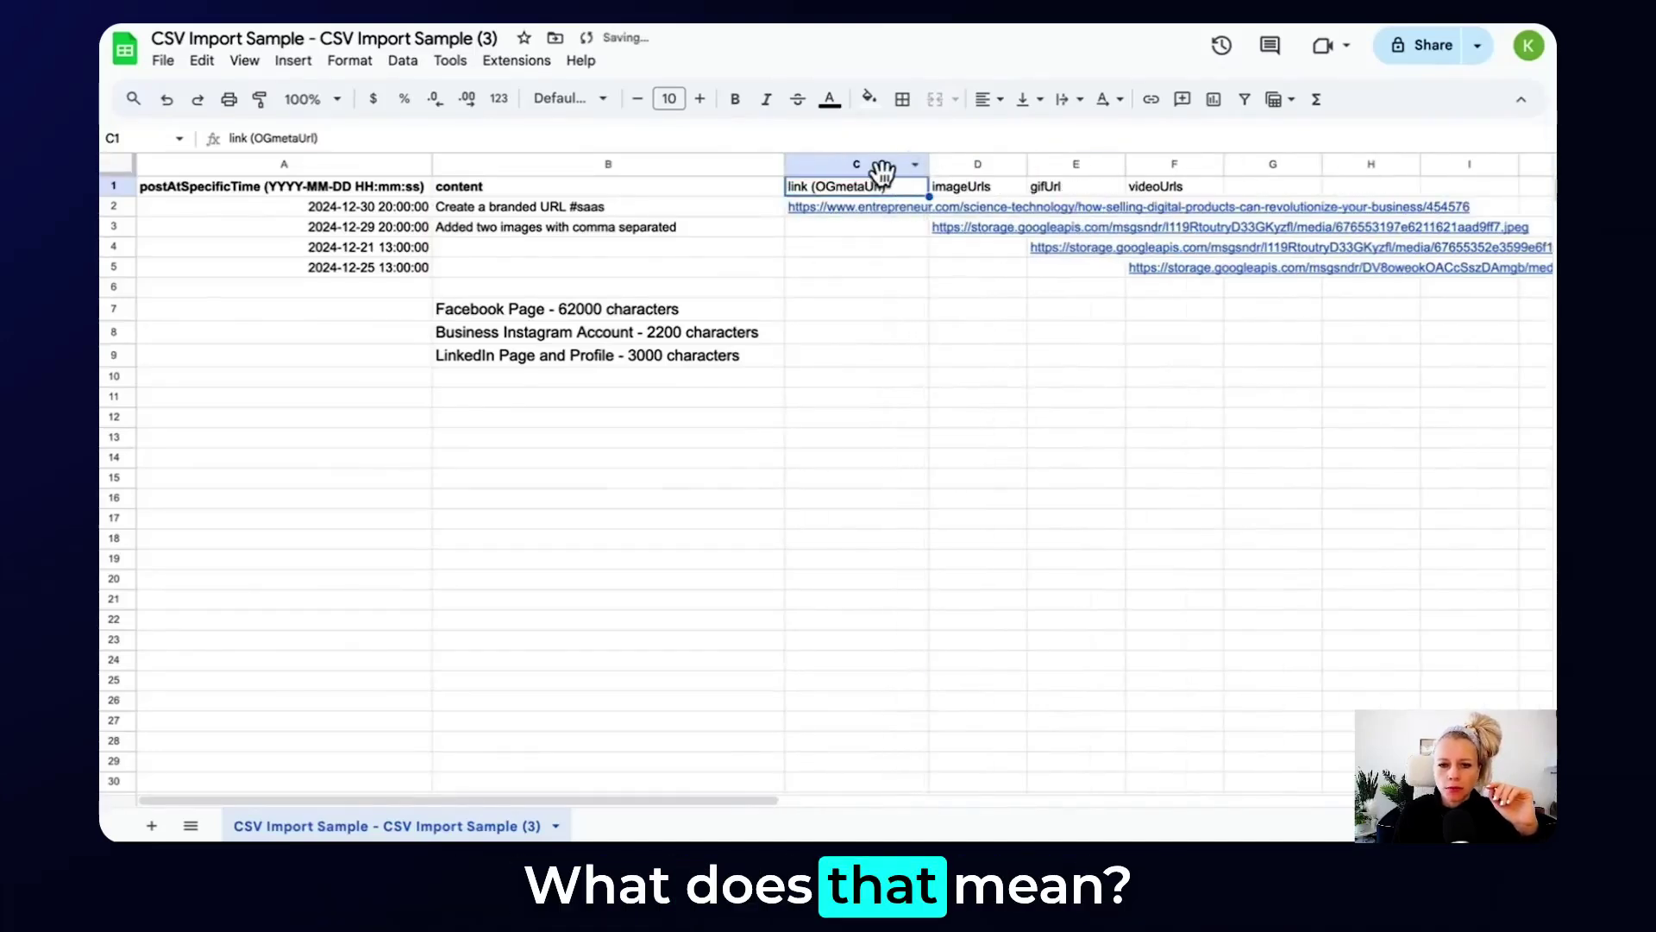
{"action": "left_click", "coordinate": [735, 98]}
{"action": "mouse_move", "coordinate": [822, 216]}
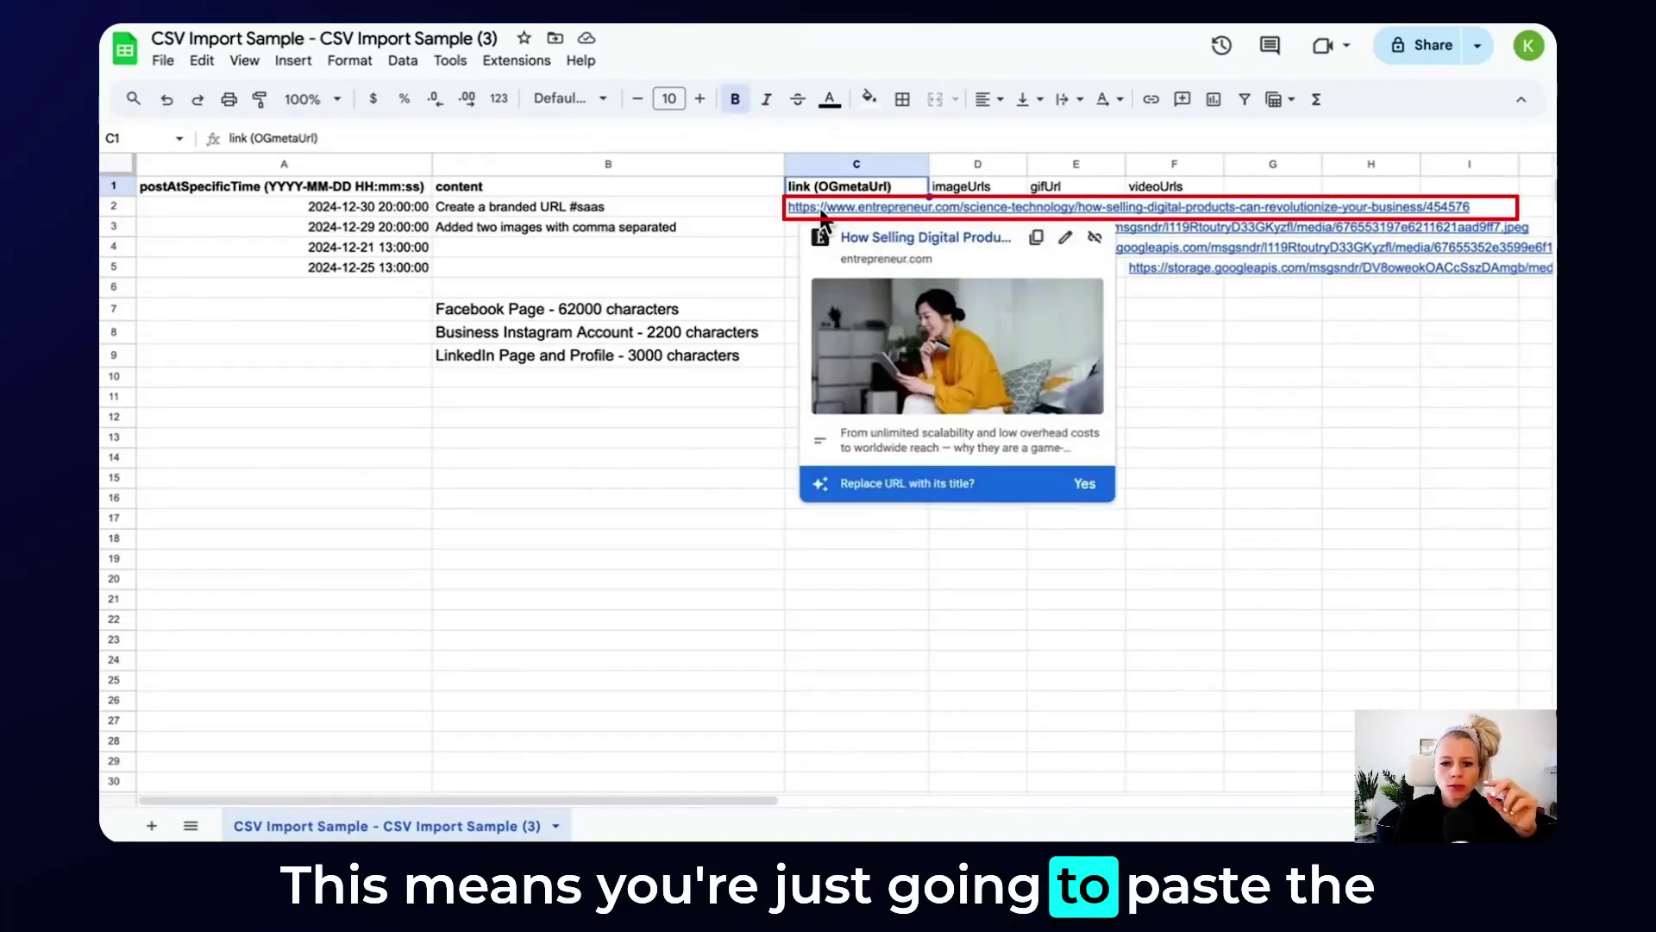
{"action": "left_click", "coordinate": [746, 479]}
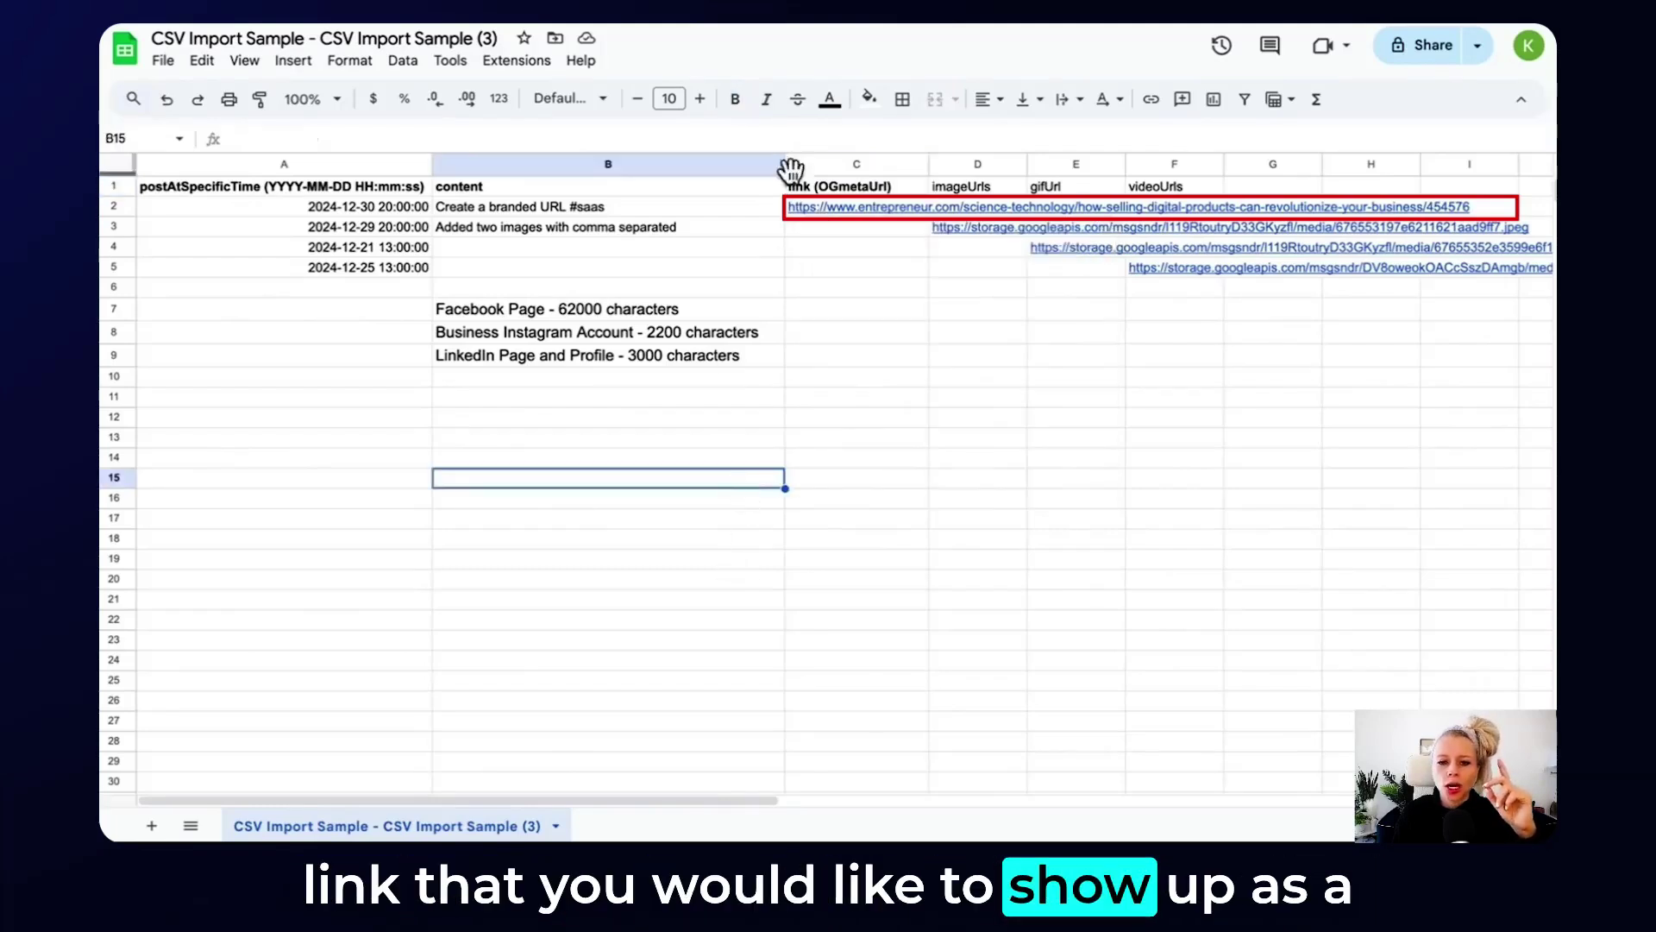
Check the first caption and its entrepreneur.com article URL in C2.
{"action": "double_click", "coordinate": [695, 205]}
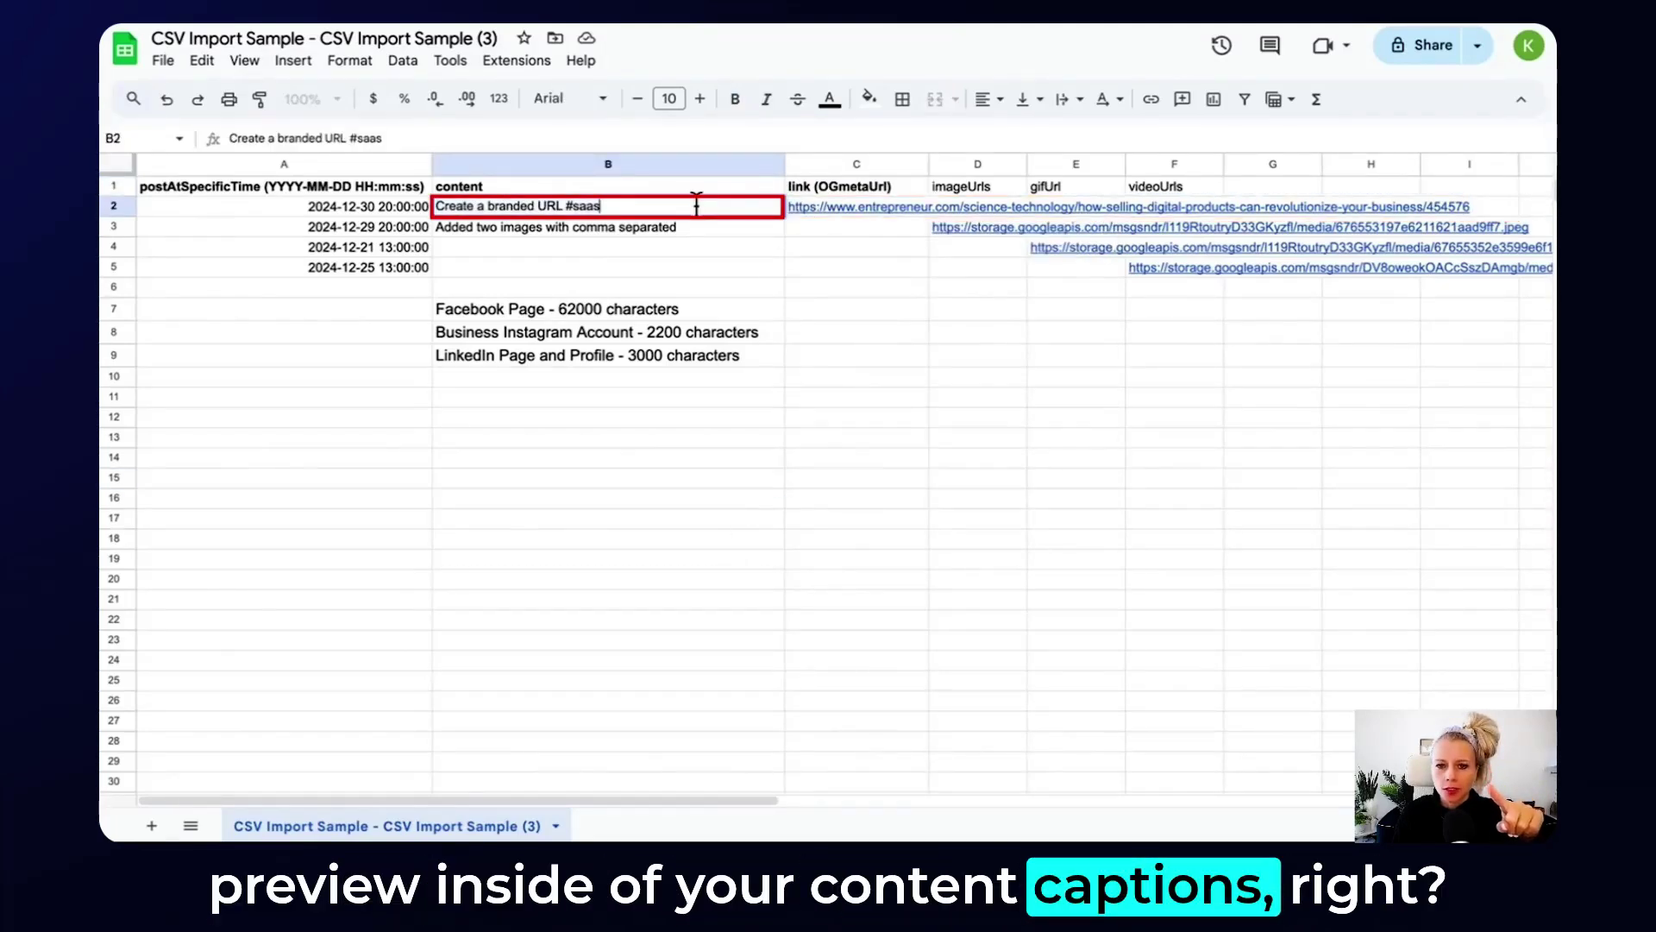
{"action": "left_click", "coordinate": [849, 210]}
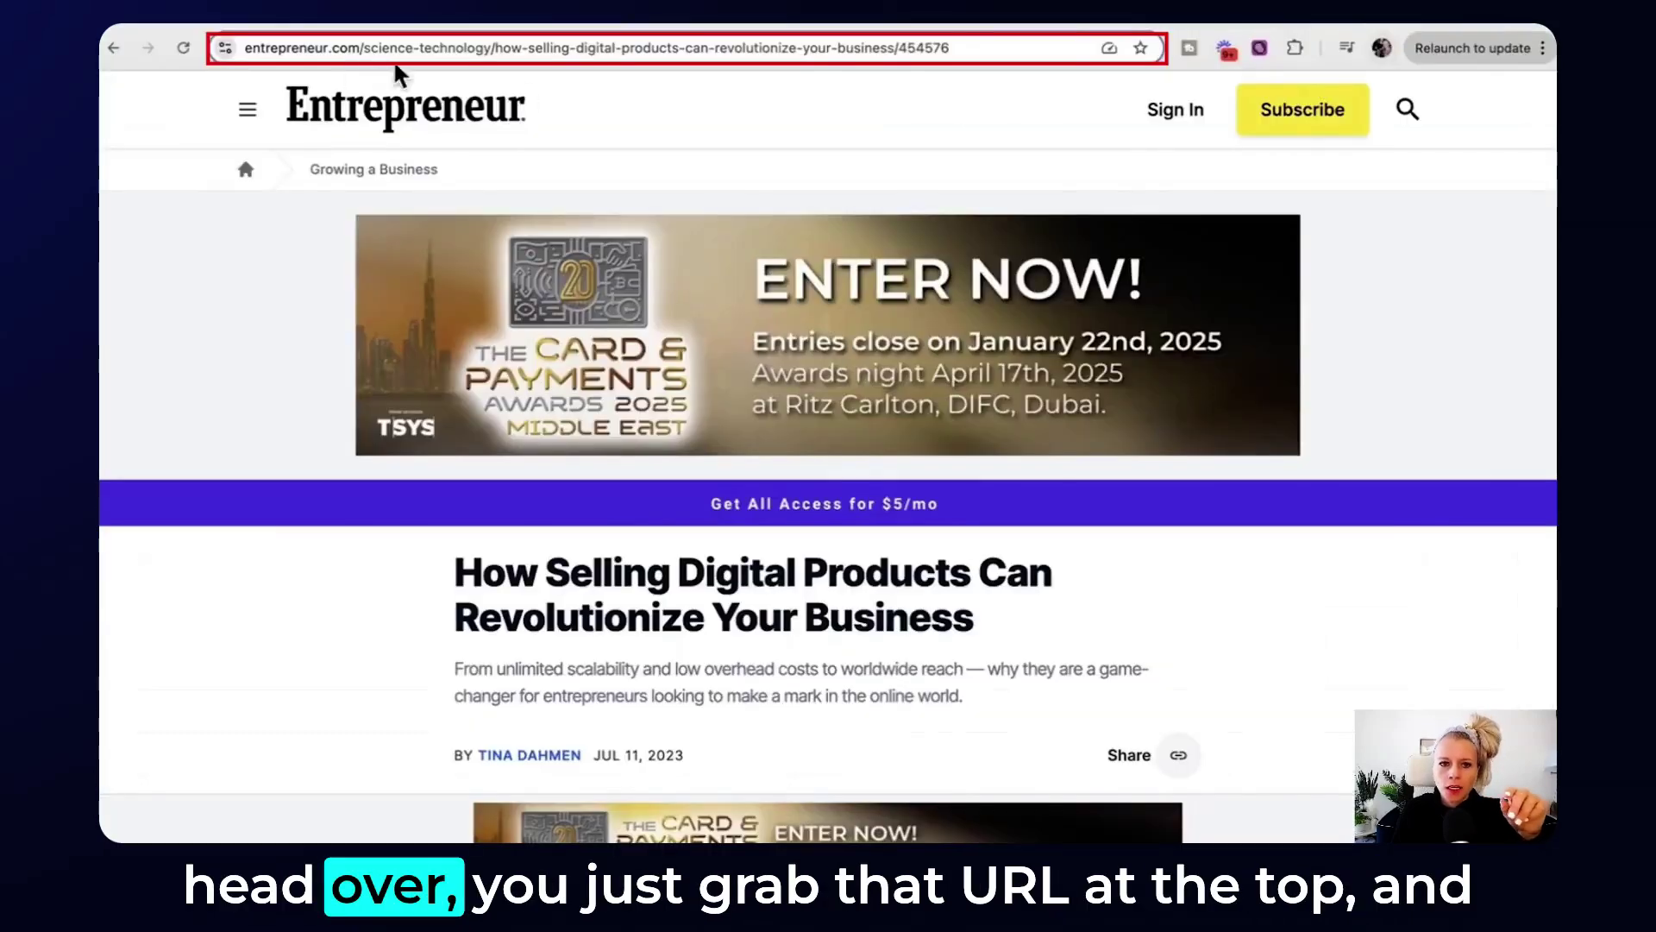
{"action": "left_click", "coordinate": [440, 48]}
{"action": "left_click", "coordinate": [440, 50]}
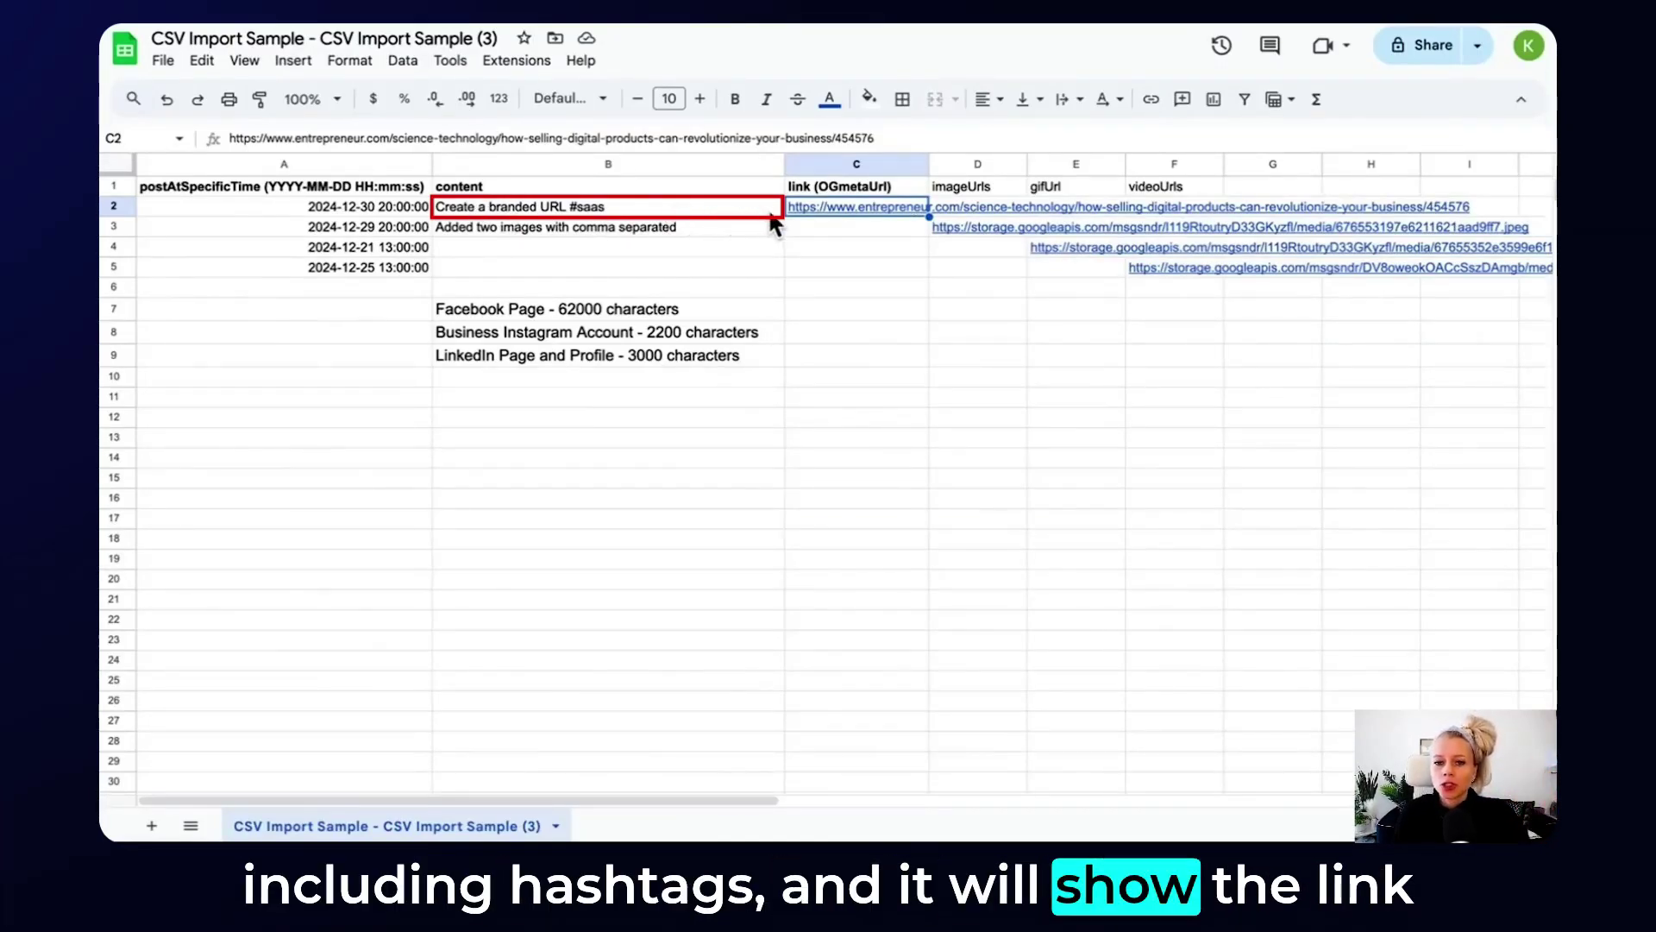
{"action": "mouse_move", "coordinate": [794, 210]}
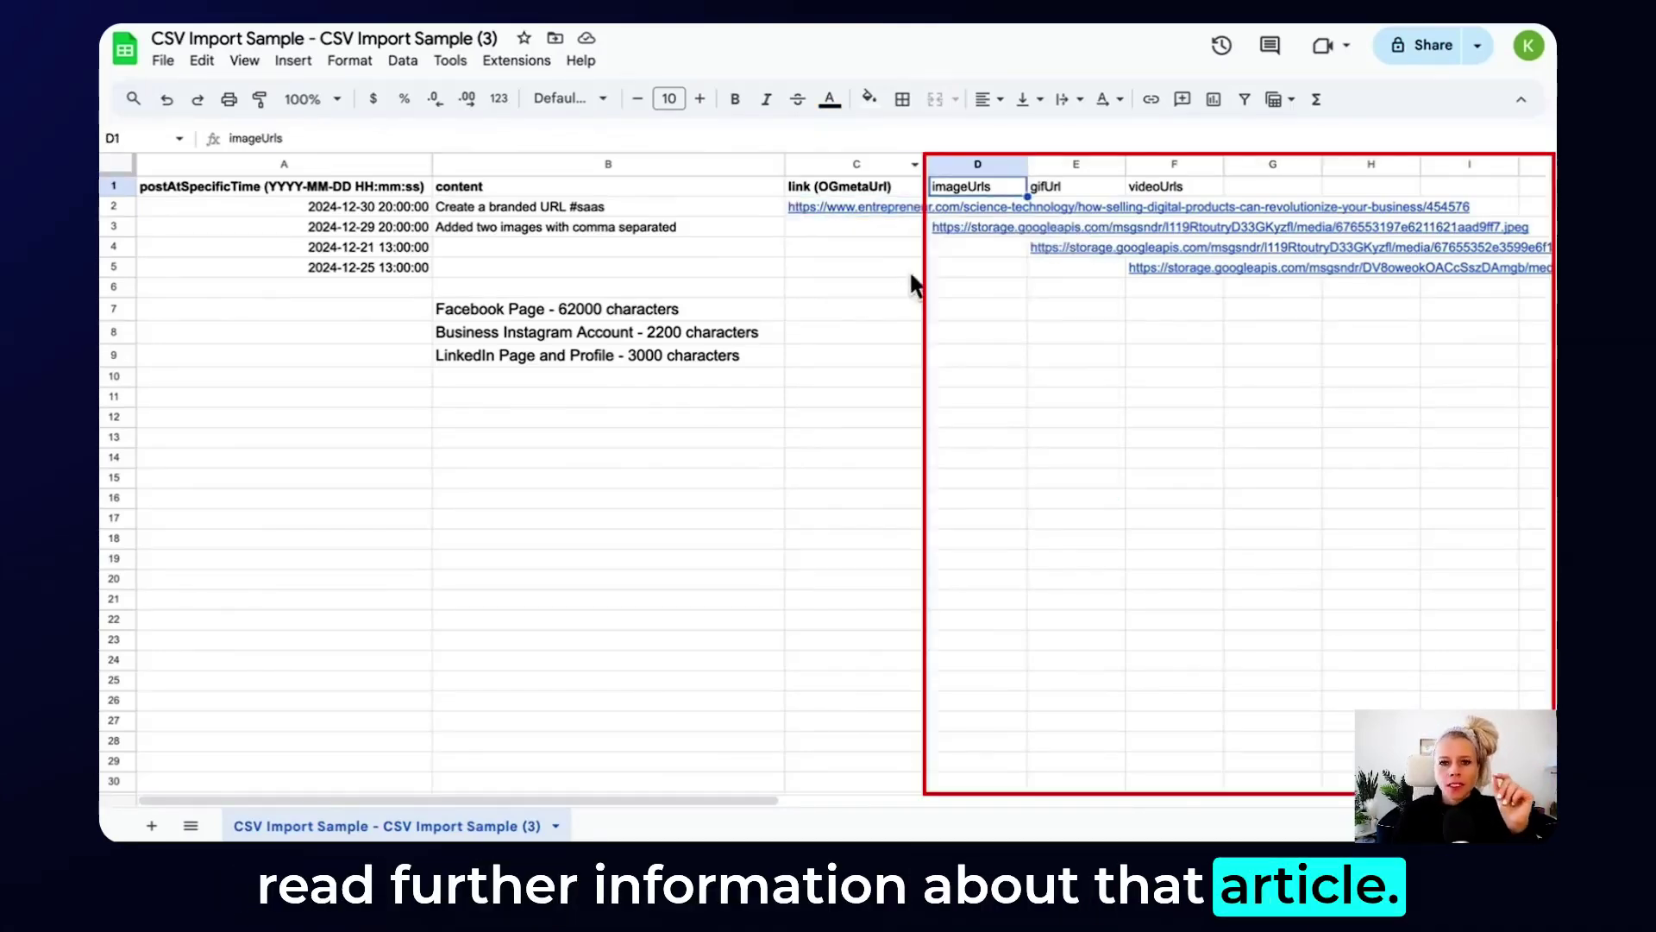
{"action": "left_click", "coordinate": [1054, 184]}
{"action": "left_click", "coordinate": [1173, 192]}
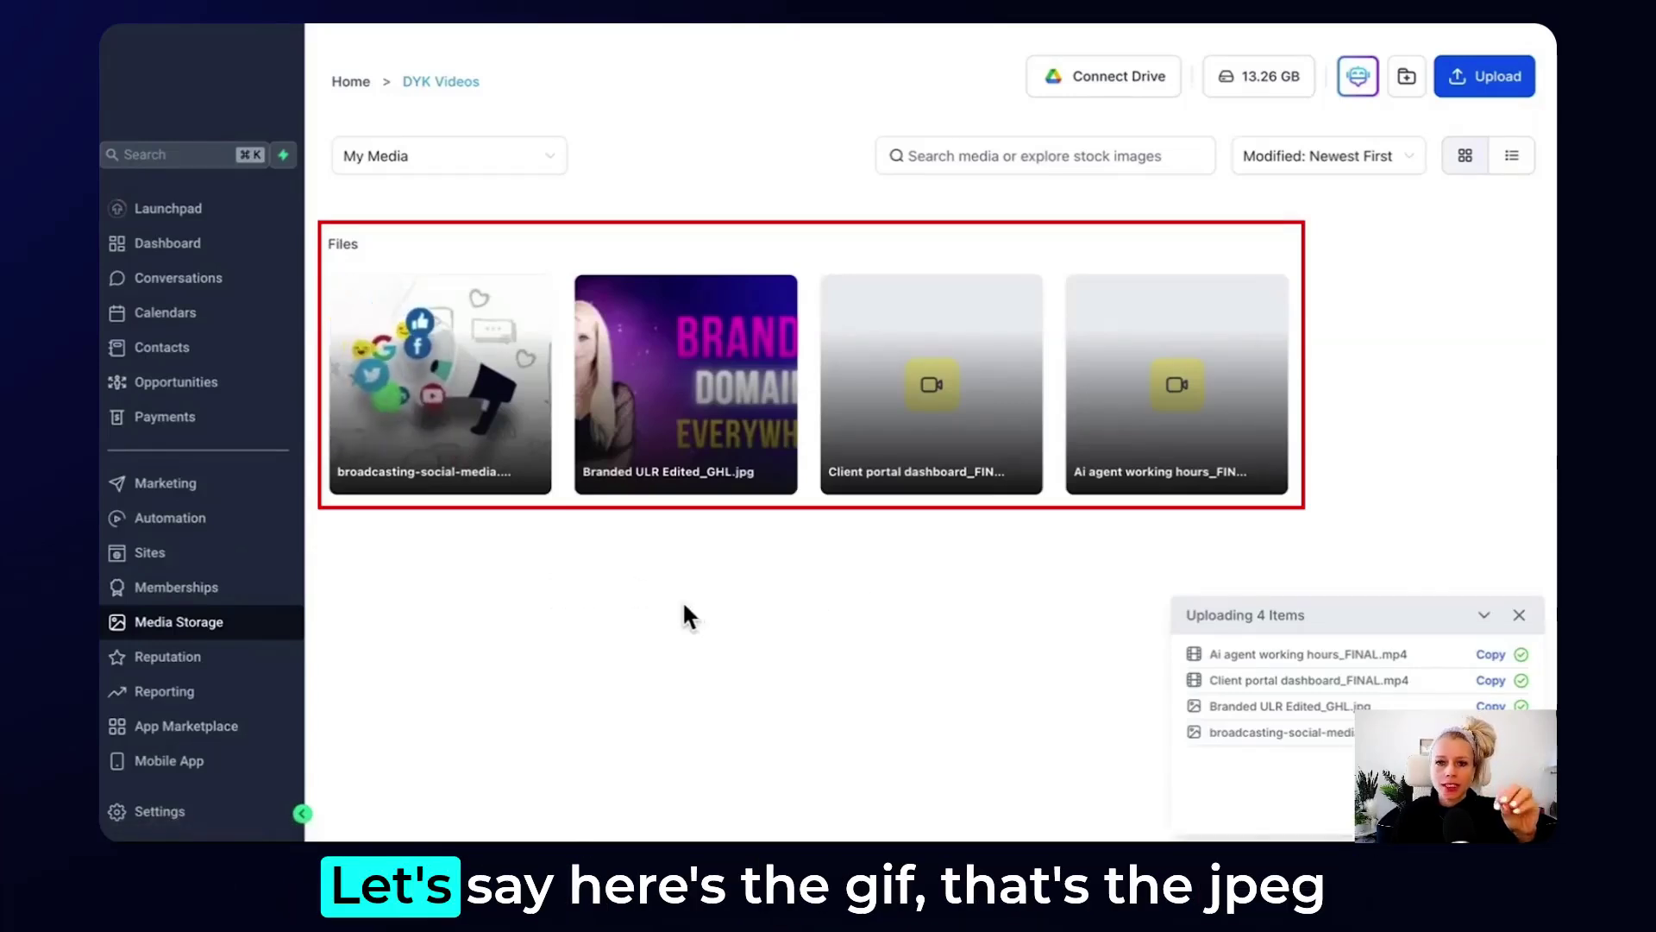
Copy the Media Storage link for broadcasting-social-media.gif with Get Link.
{"action": "mouse_move", "coordinate": [471, 447]}
{"action": "mouse_move", "coordinate": [702, 425]}
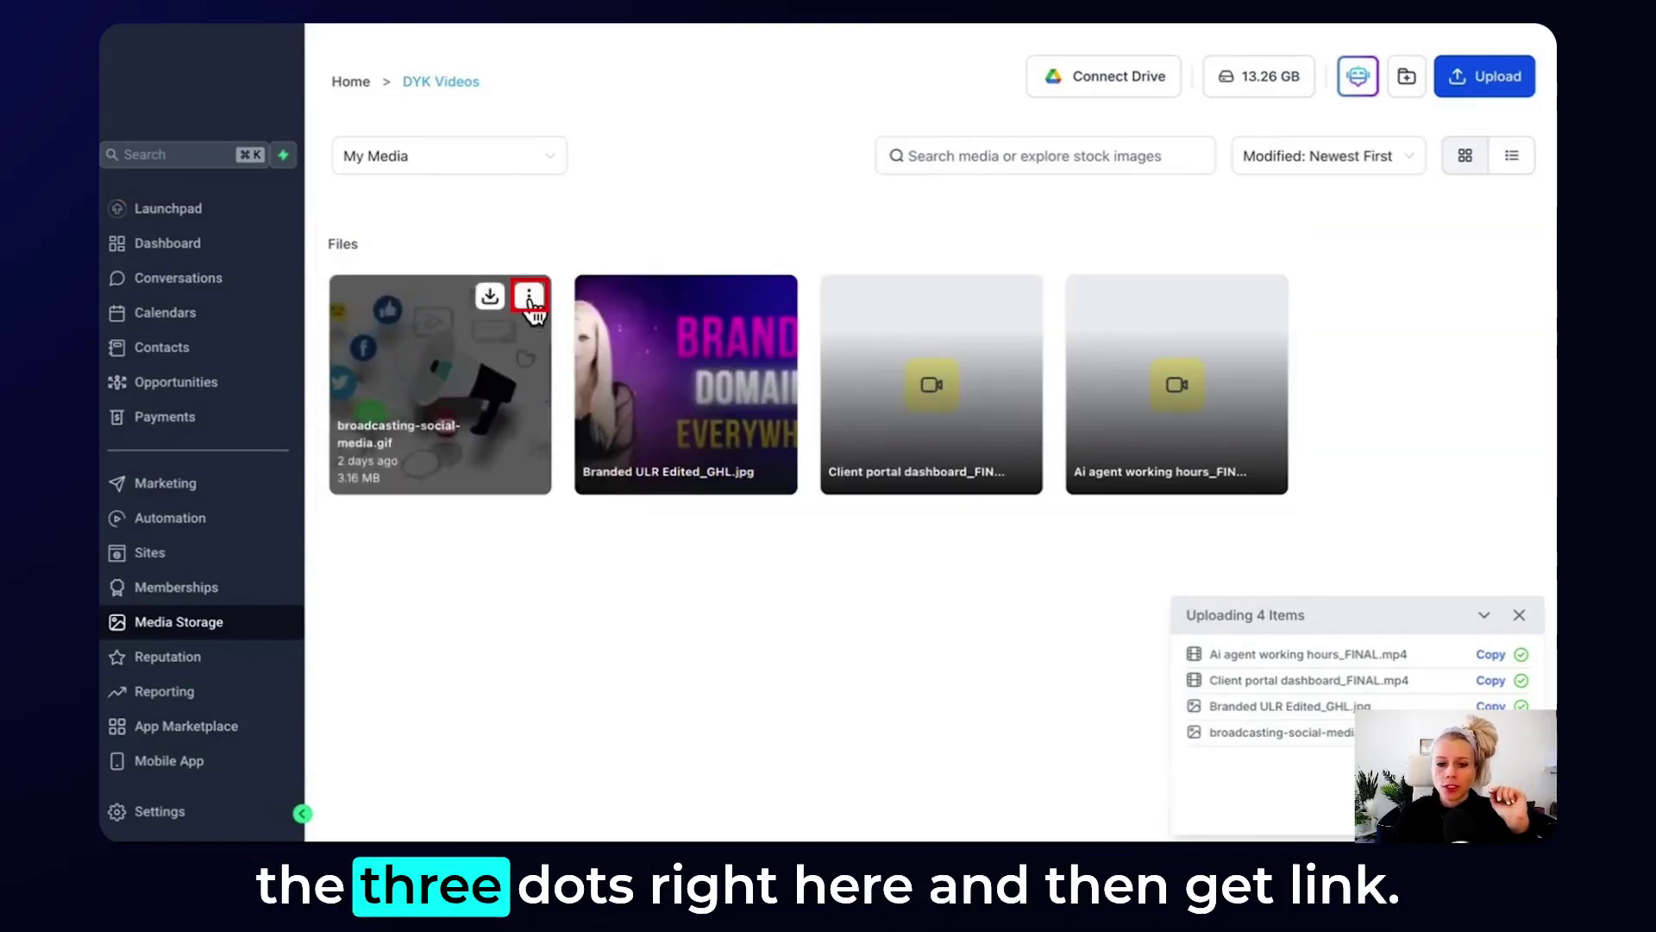
{"action": "left_click", "coordinate": [529, 297]}
{"action": "left_click", "coordinate": [520, 365]}
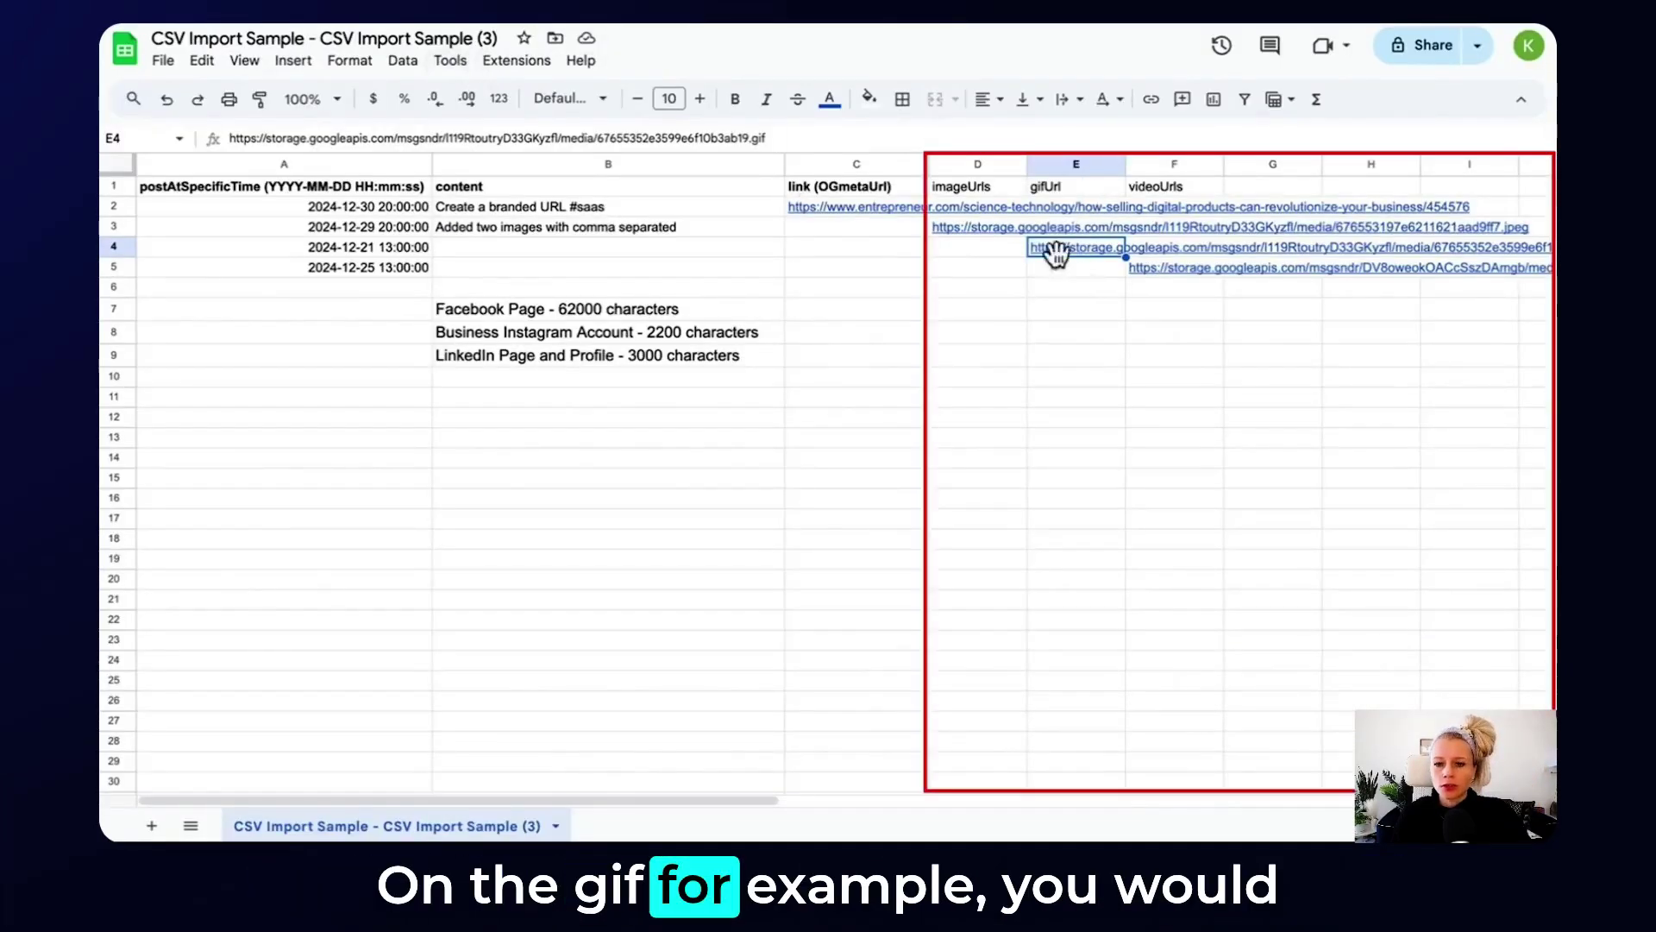
{"action": "mouse_move", "coordinate": [1053, 251]}
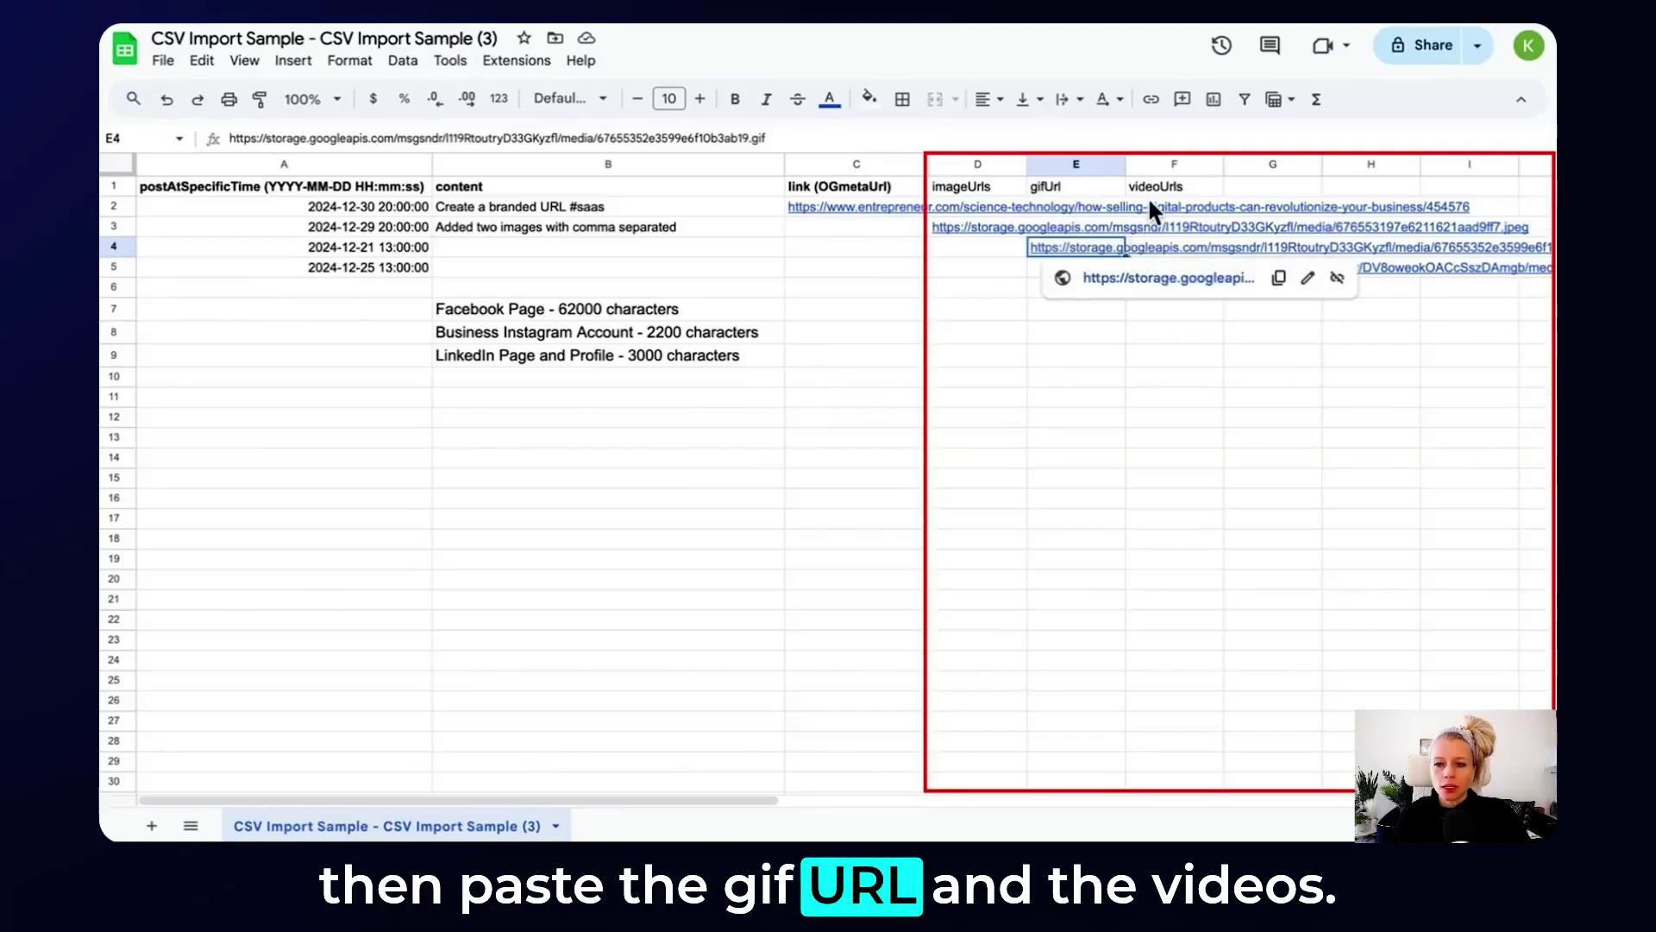
{"action": "left_click", "coordinate": [1154, 164]}
{"action": "left_click", "coordinate": [1160, 267]}
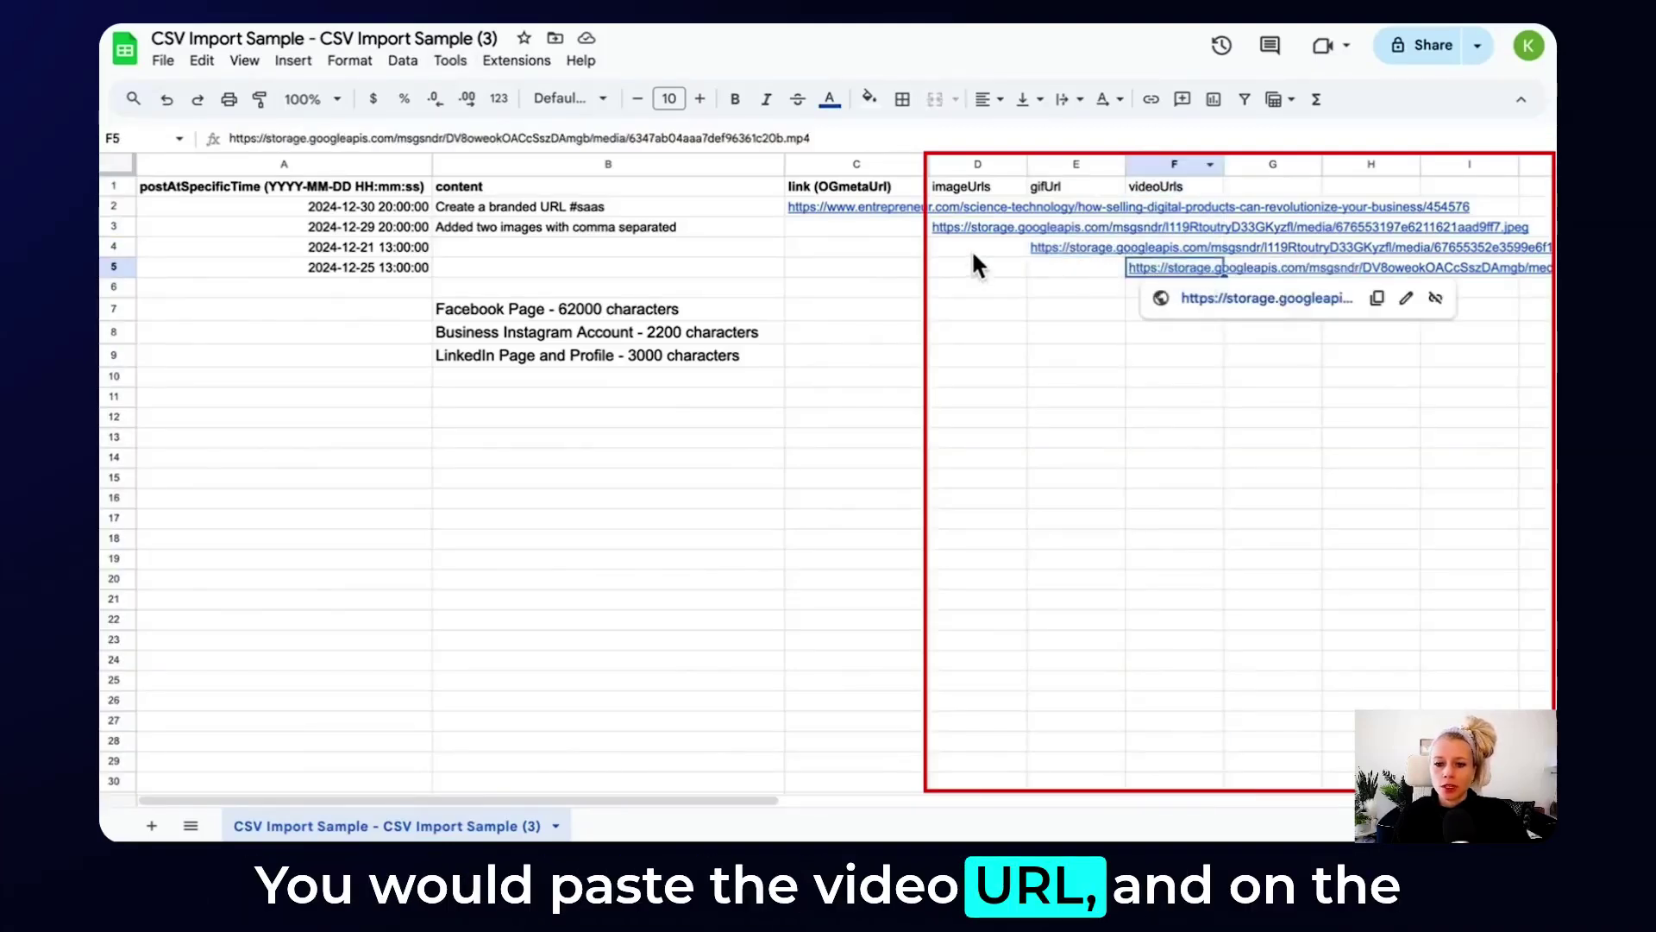
{"action": "left_click", "coordinate": [970, 164]}
{"action": "left_click", "coordinate": [945, 227]}
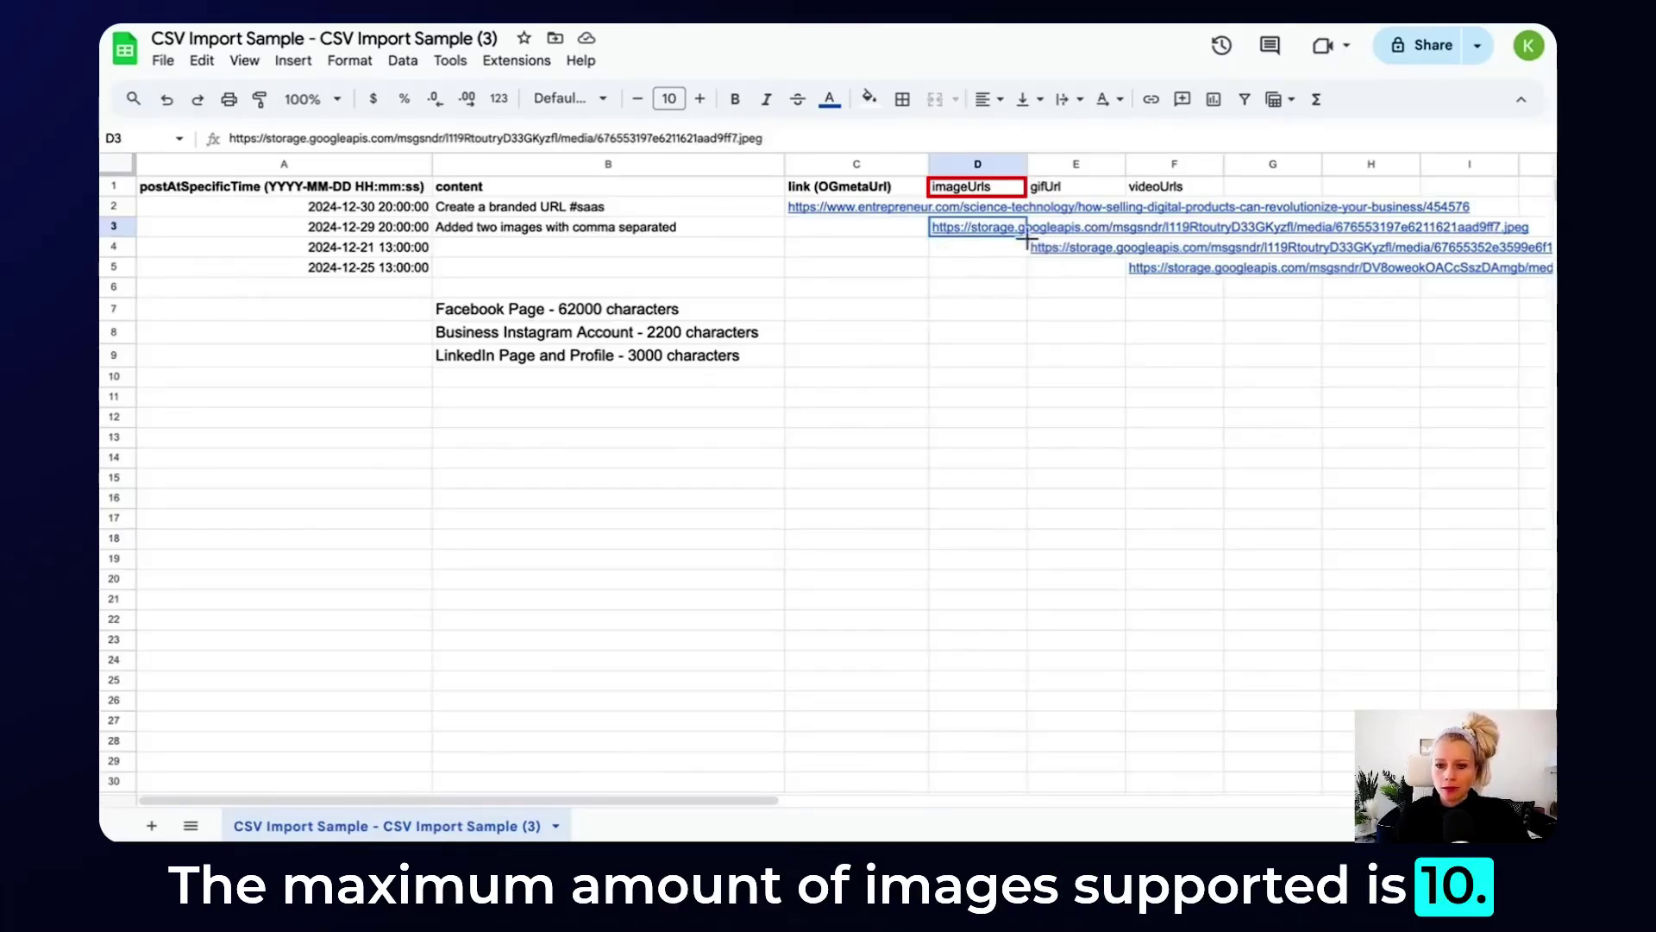
{"action": "left_click", "coordinate": [980, 191]}
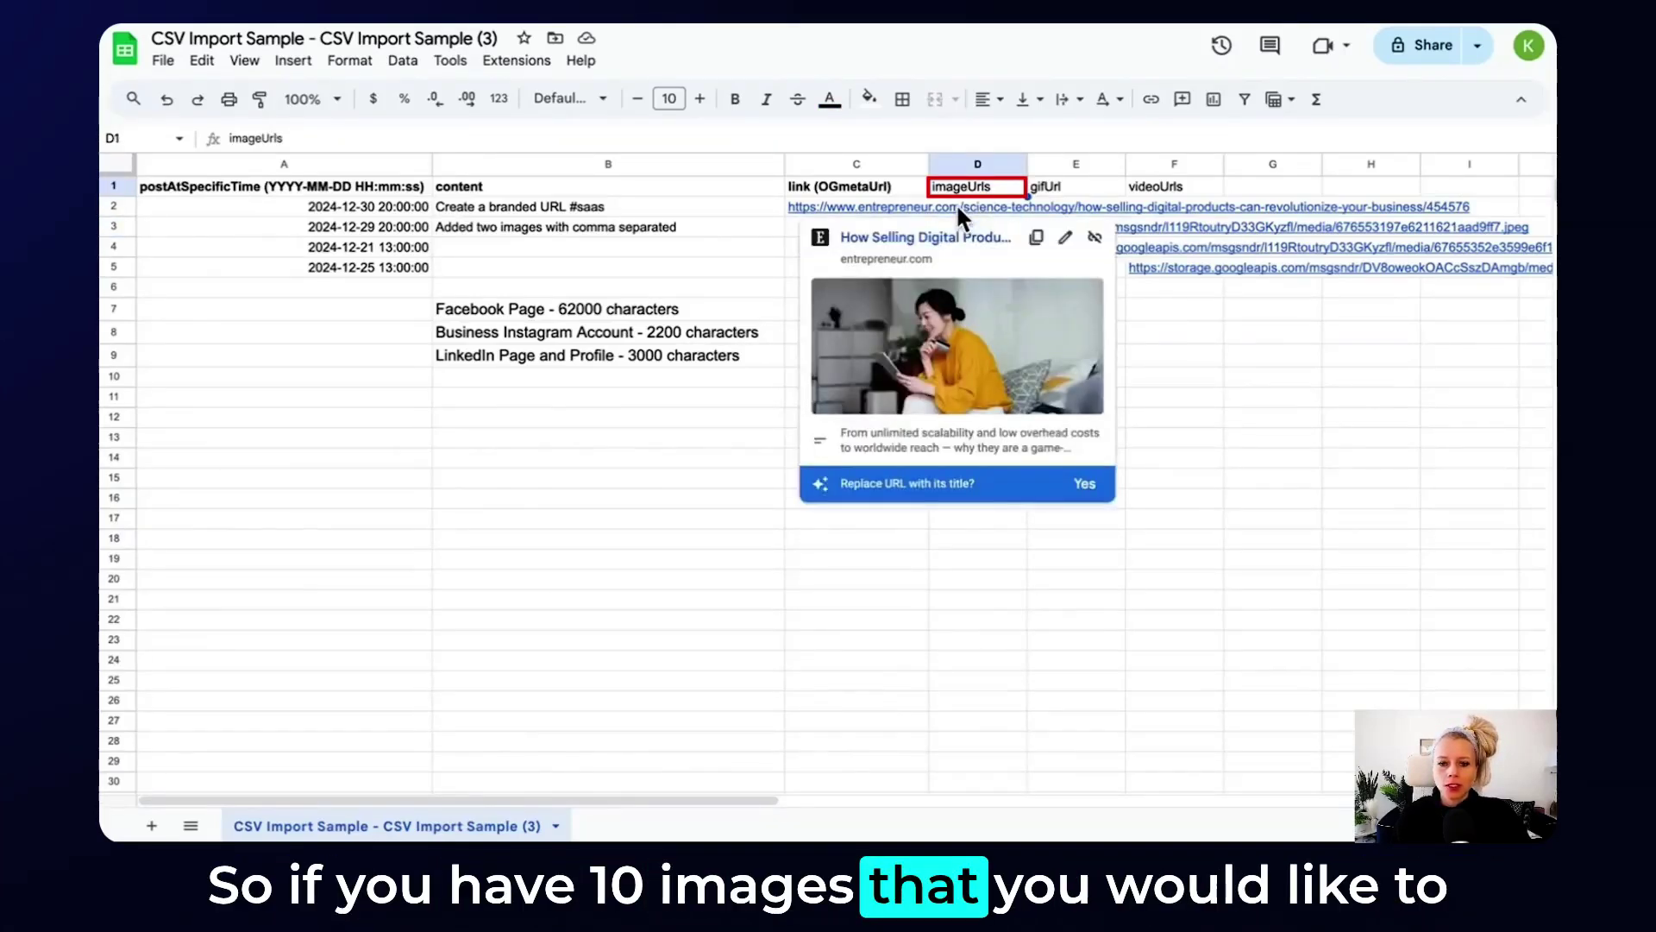
{"action": "left_click", "coordinate": [948, 270]}
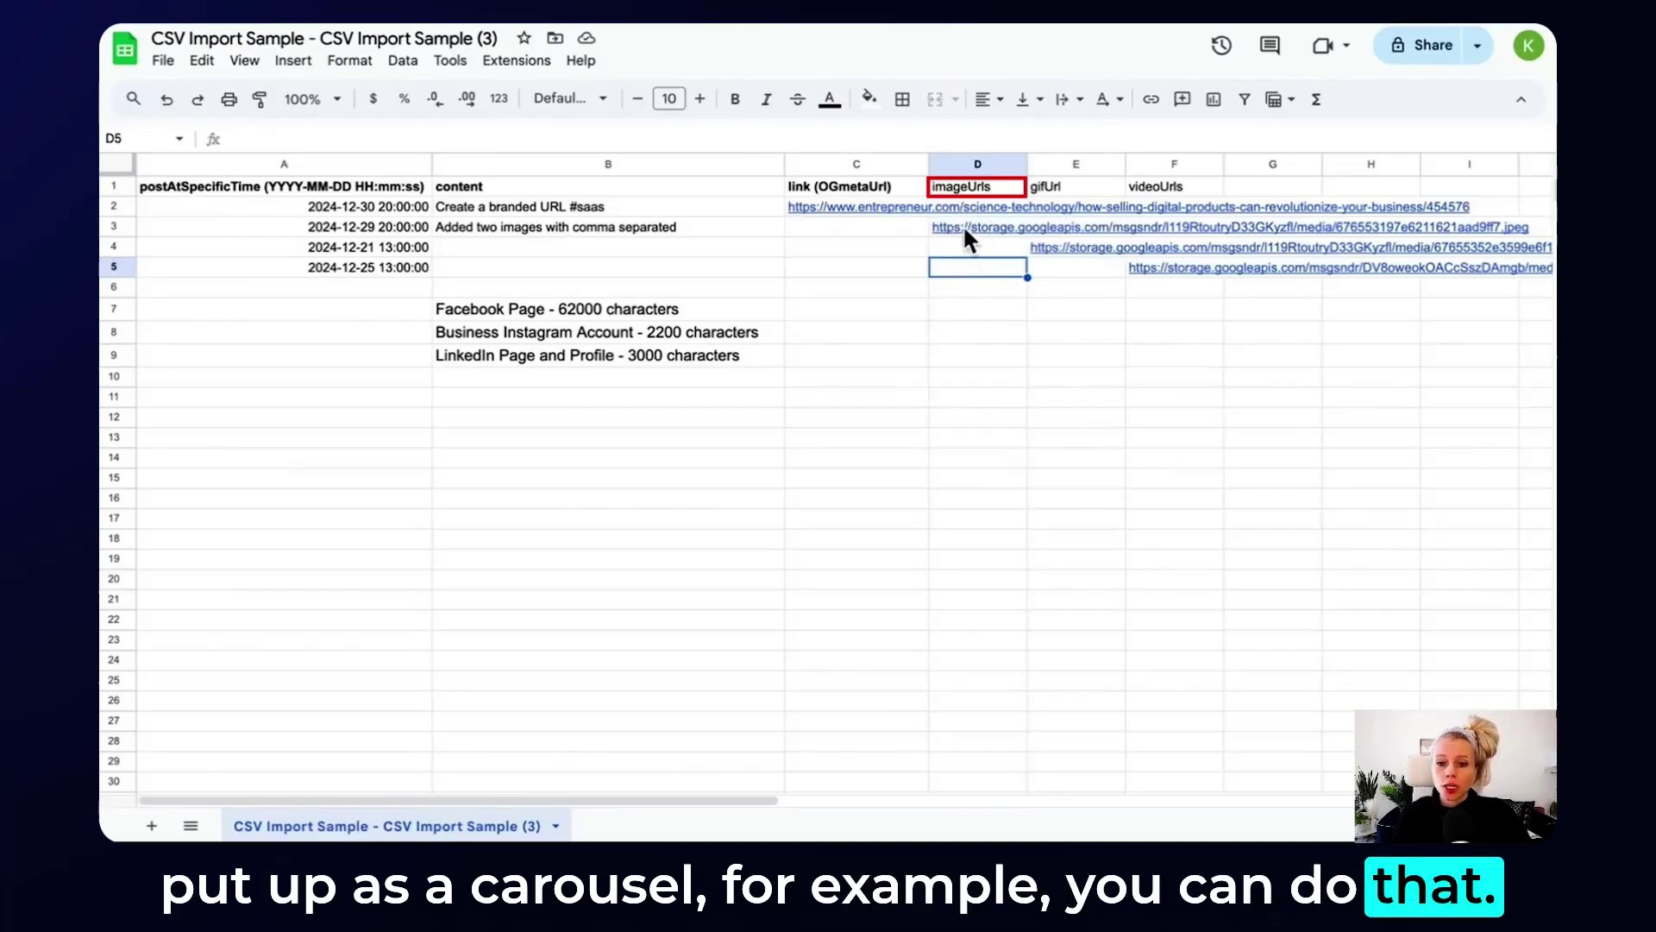
{"action": "left_click", "coordinate": [955, 226]}
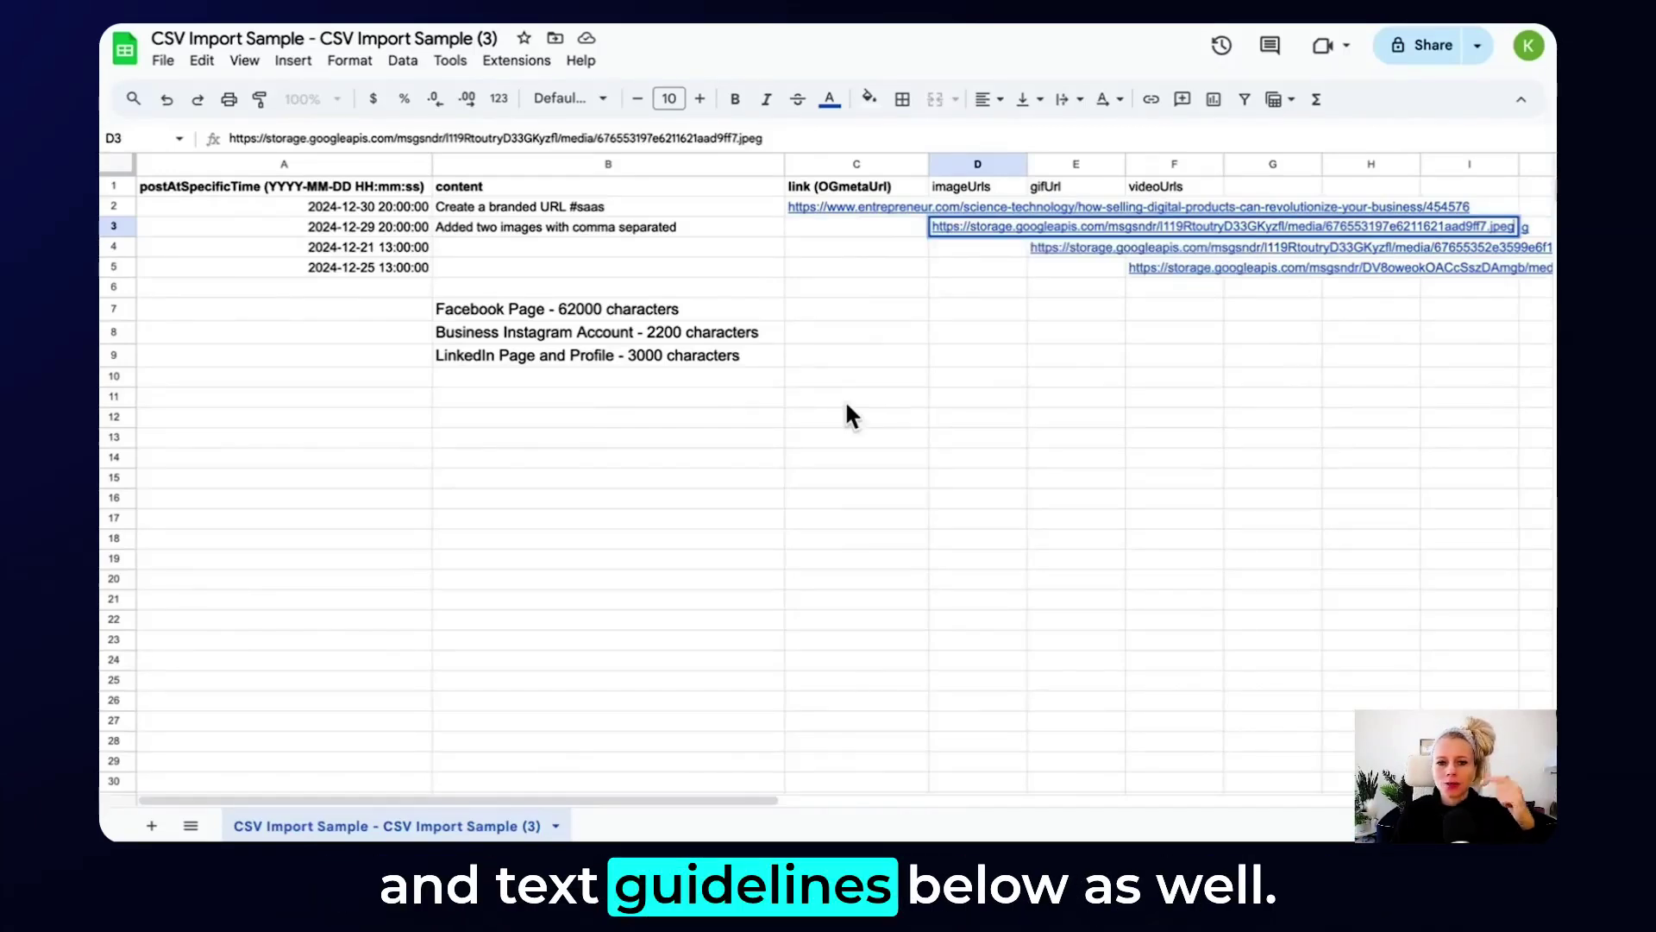
{"action": "left_click", "coordinate": [1076, 186]}
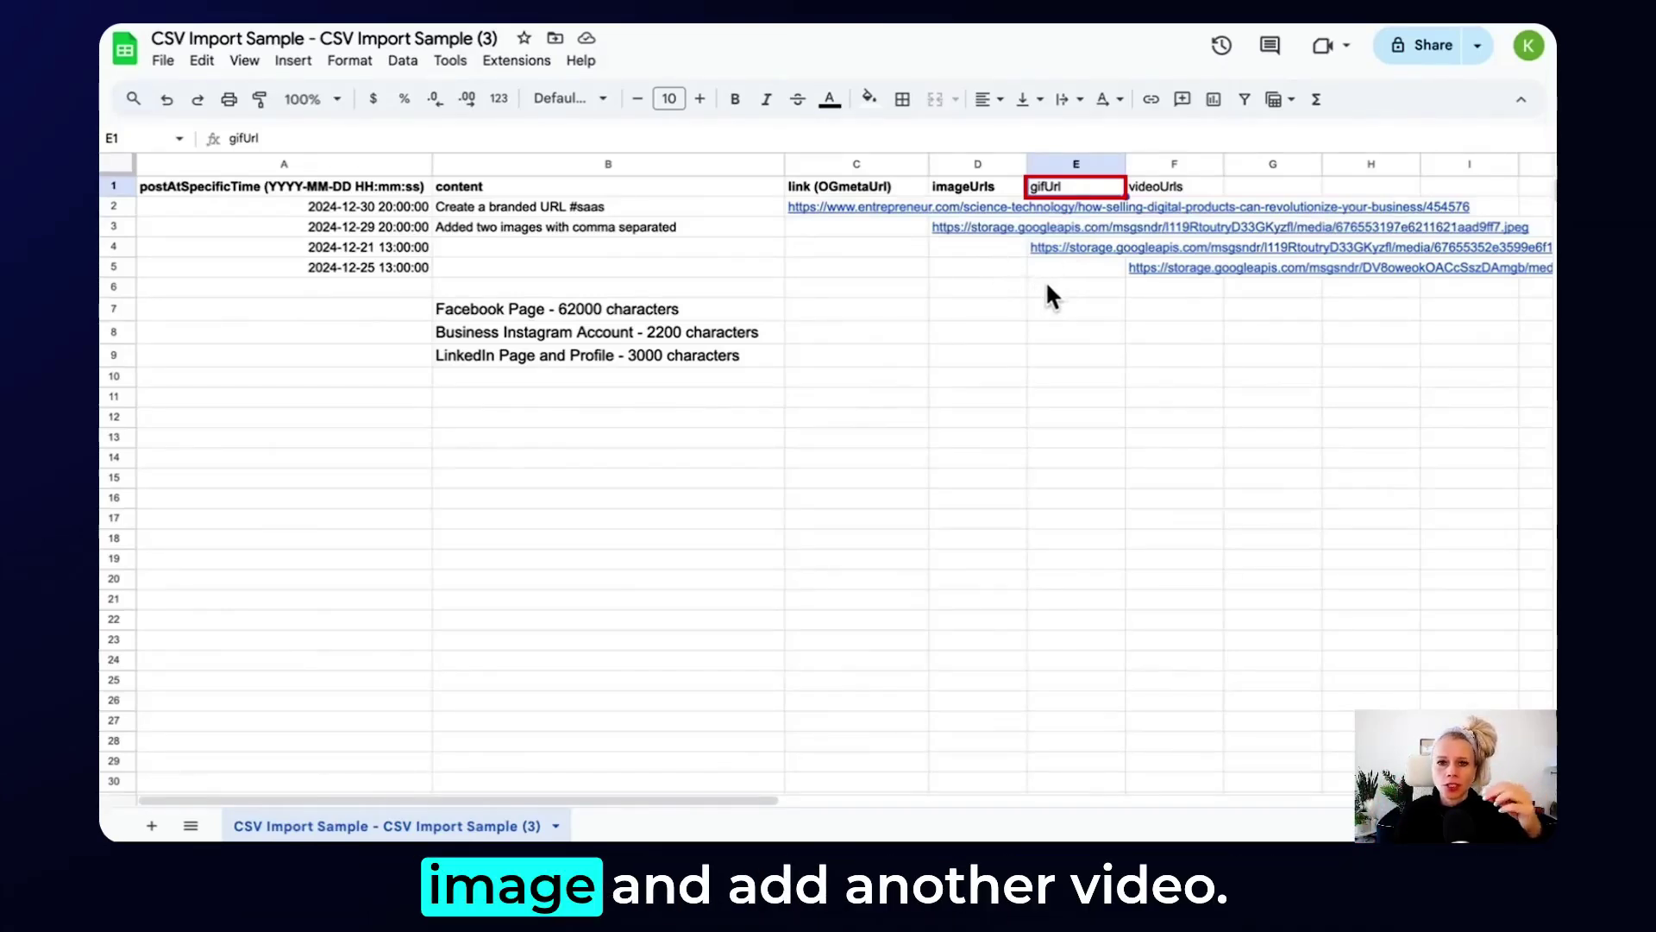
Check the GIF link in E4 and the videoUrls header in F1.
{"action": "mouse_move", "coordinate": [1173, 264]}
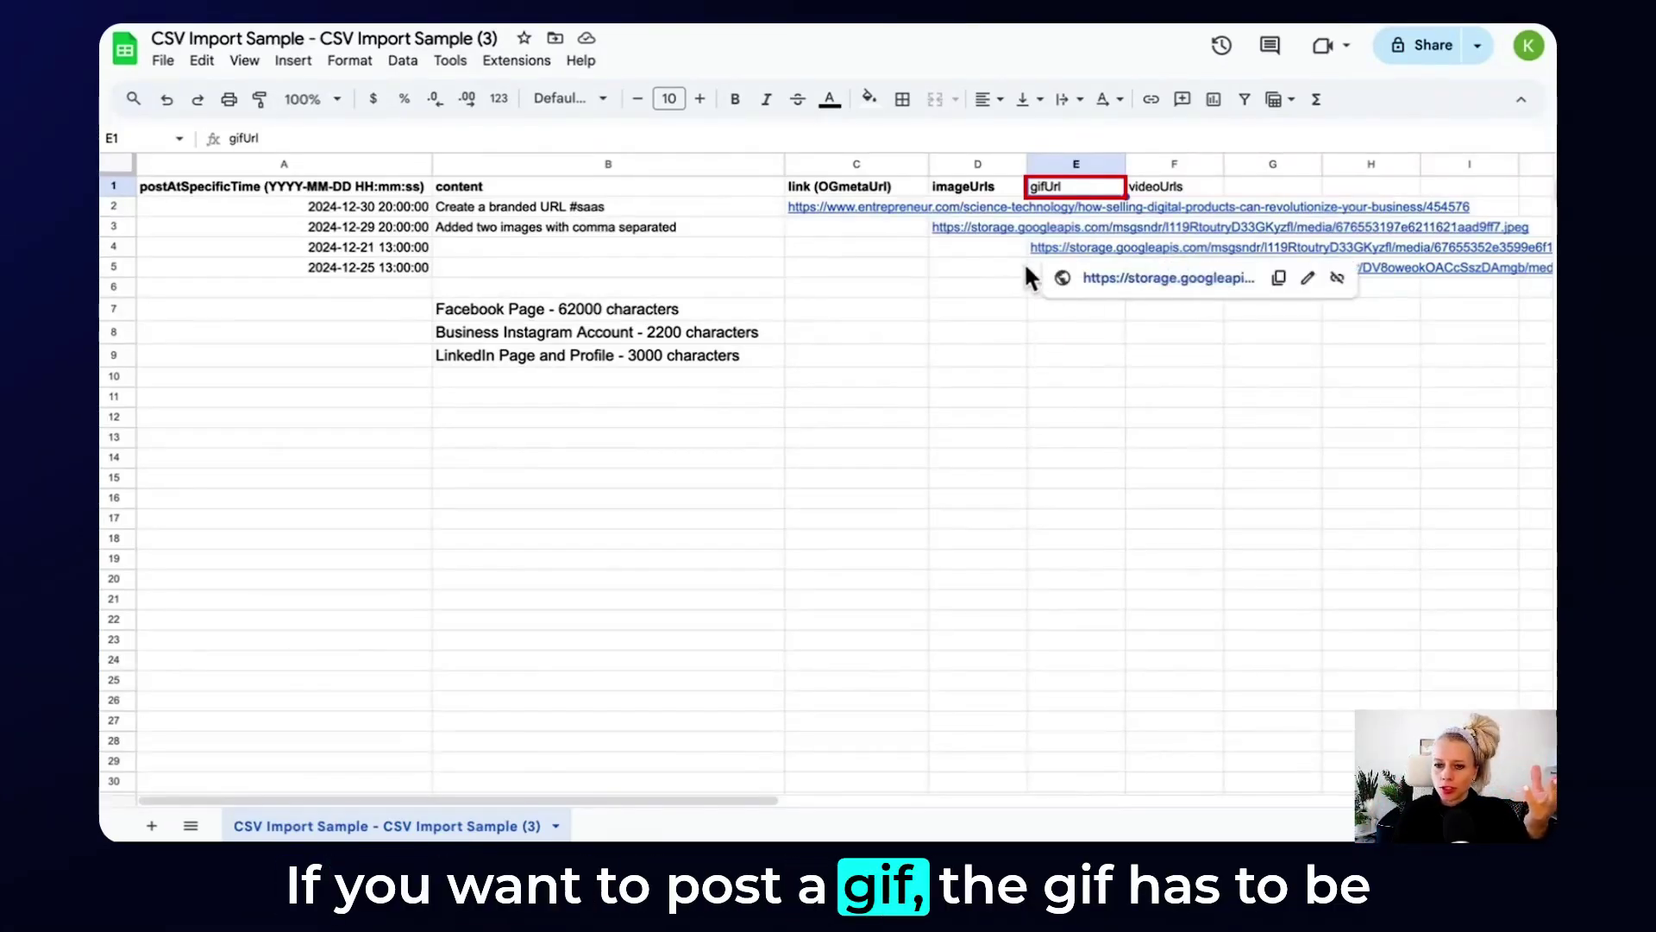
{"action": "left_click", "coordinate": [1040, 246]}
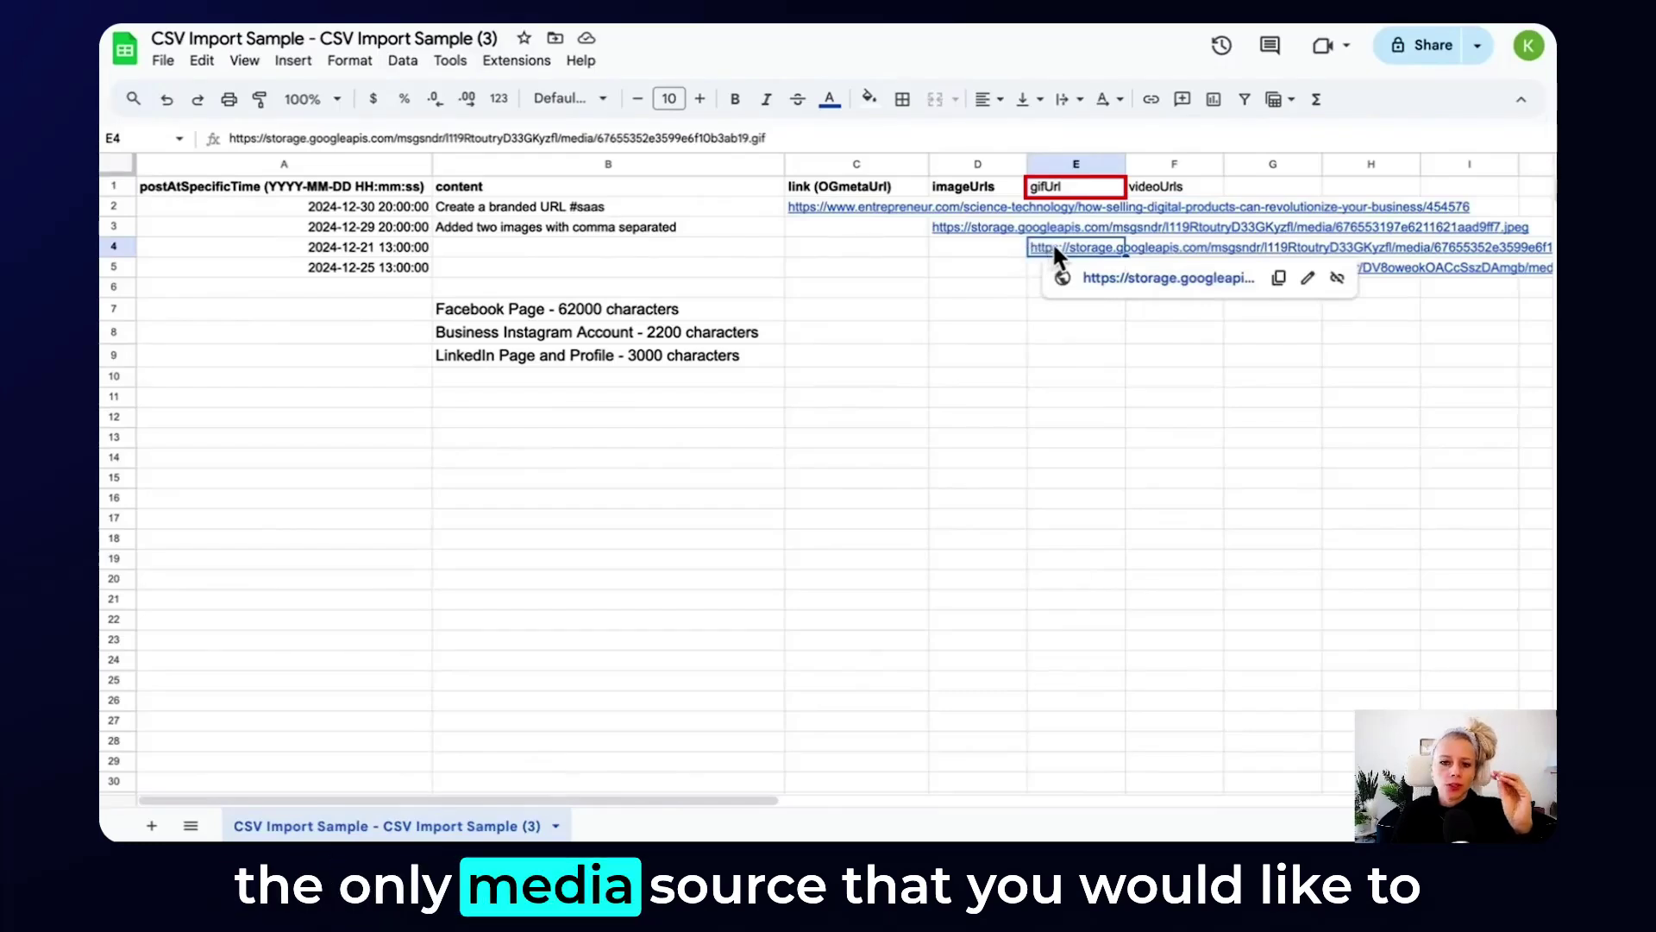
{"action": "left_click", "coordinate": [1160, 186]}
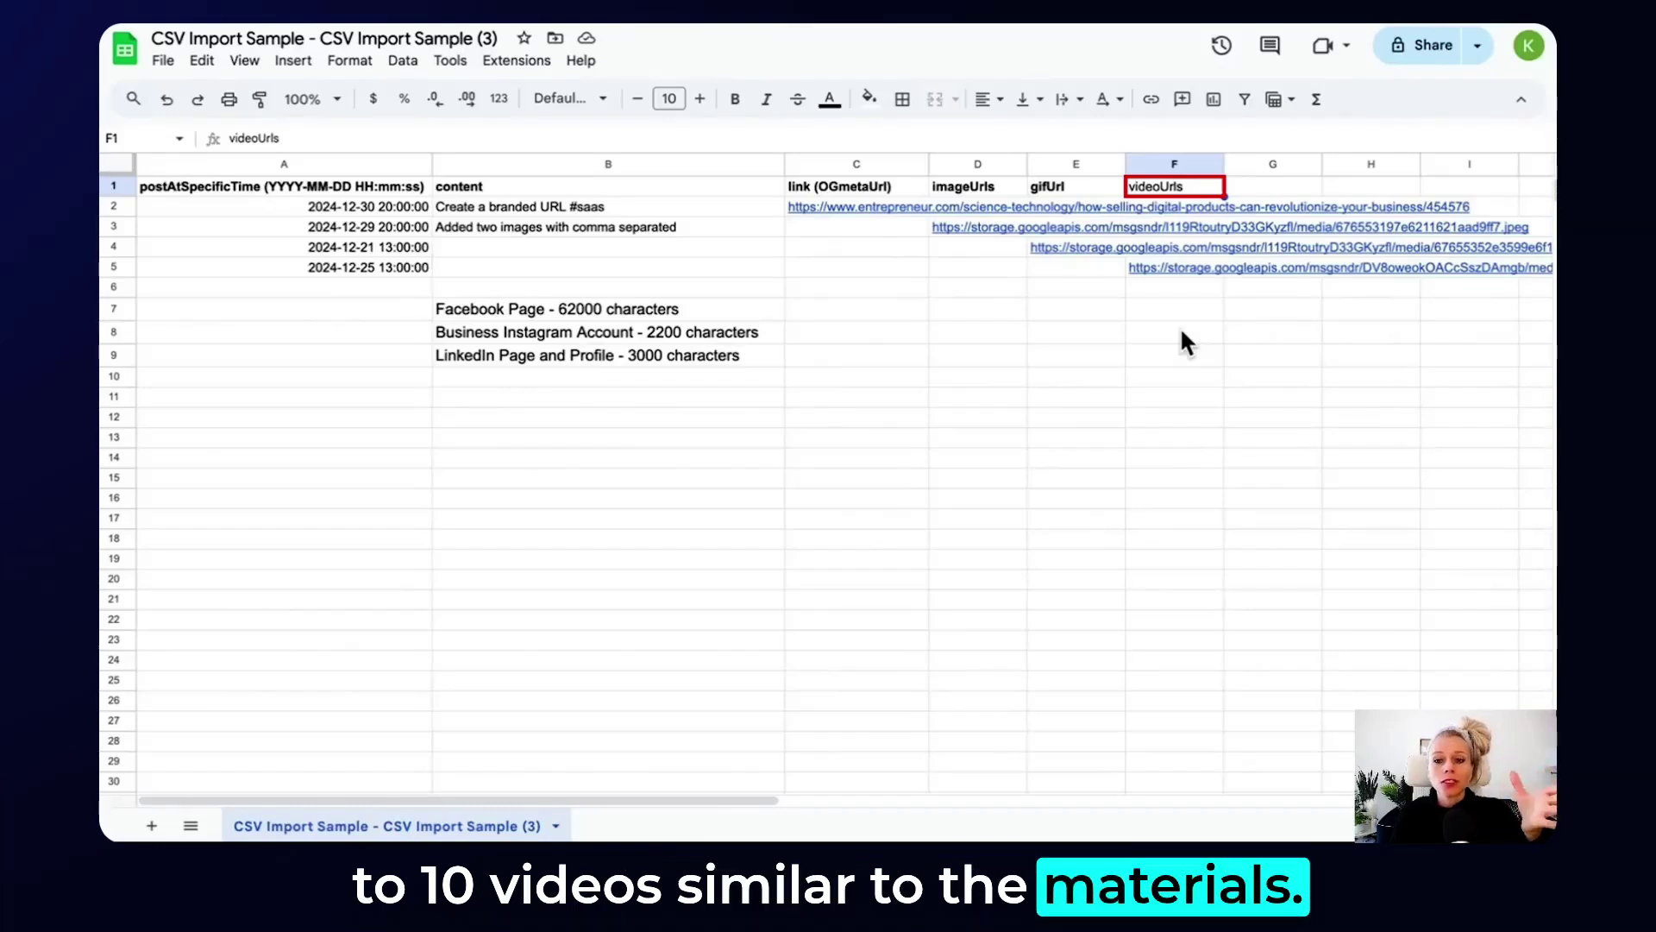
Download the sheet as a Comma Separated Values (.csv) file.
{"action": "mouse_move", "coordinate": [1139, 278]}
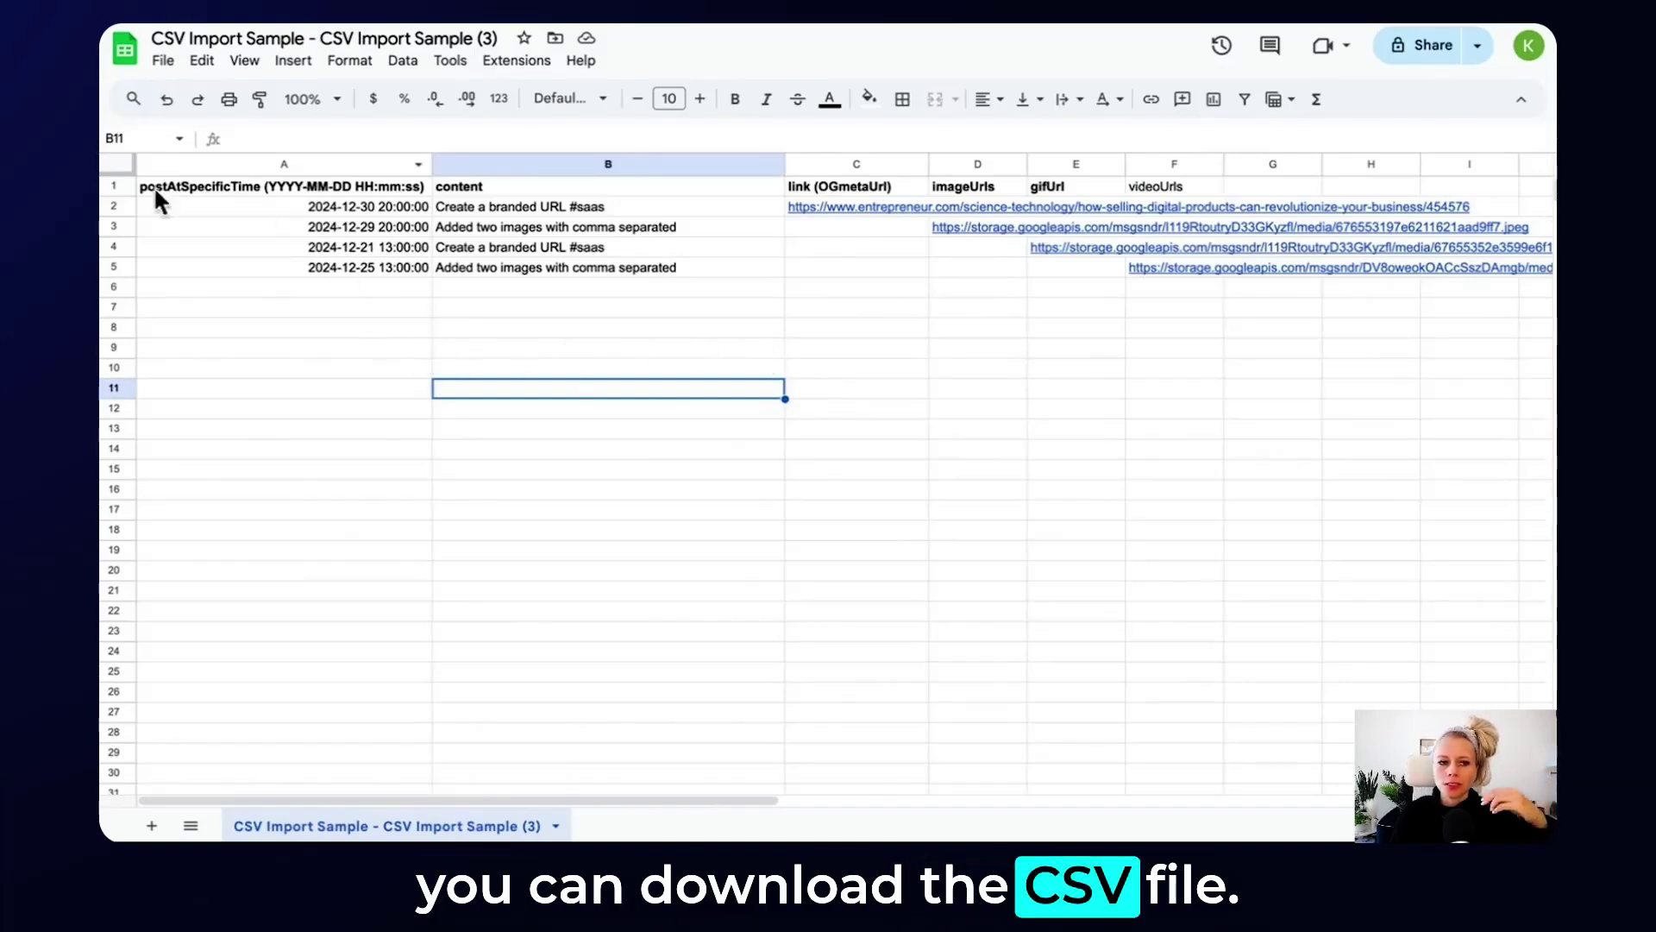
{"action": "left_click", "coordinate": [163, 62]}
{"action": "mouse_move", "coordinate": [362, 303]}
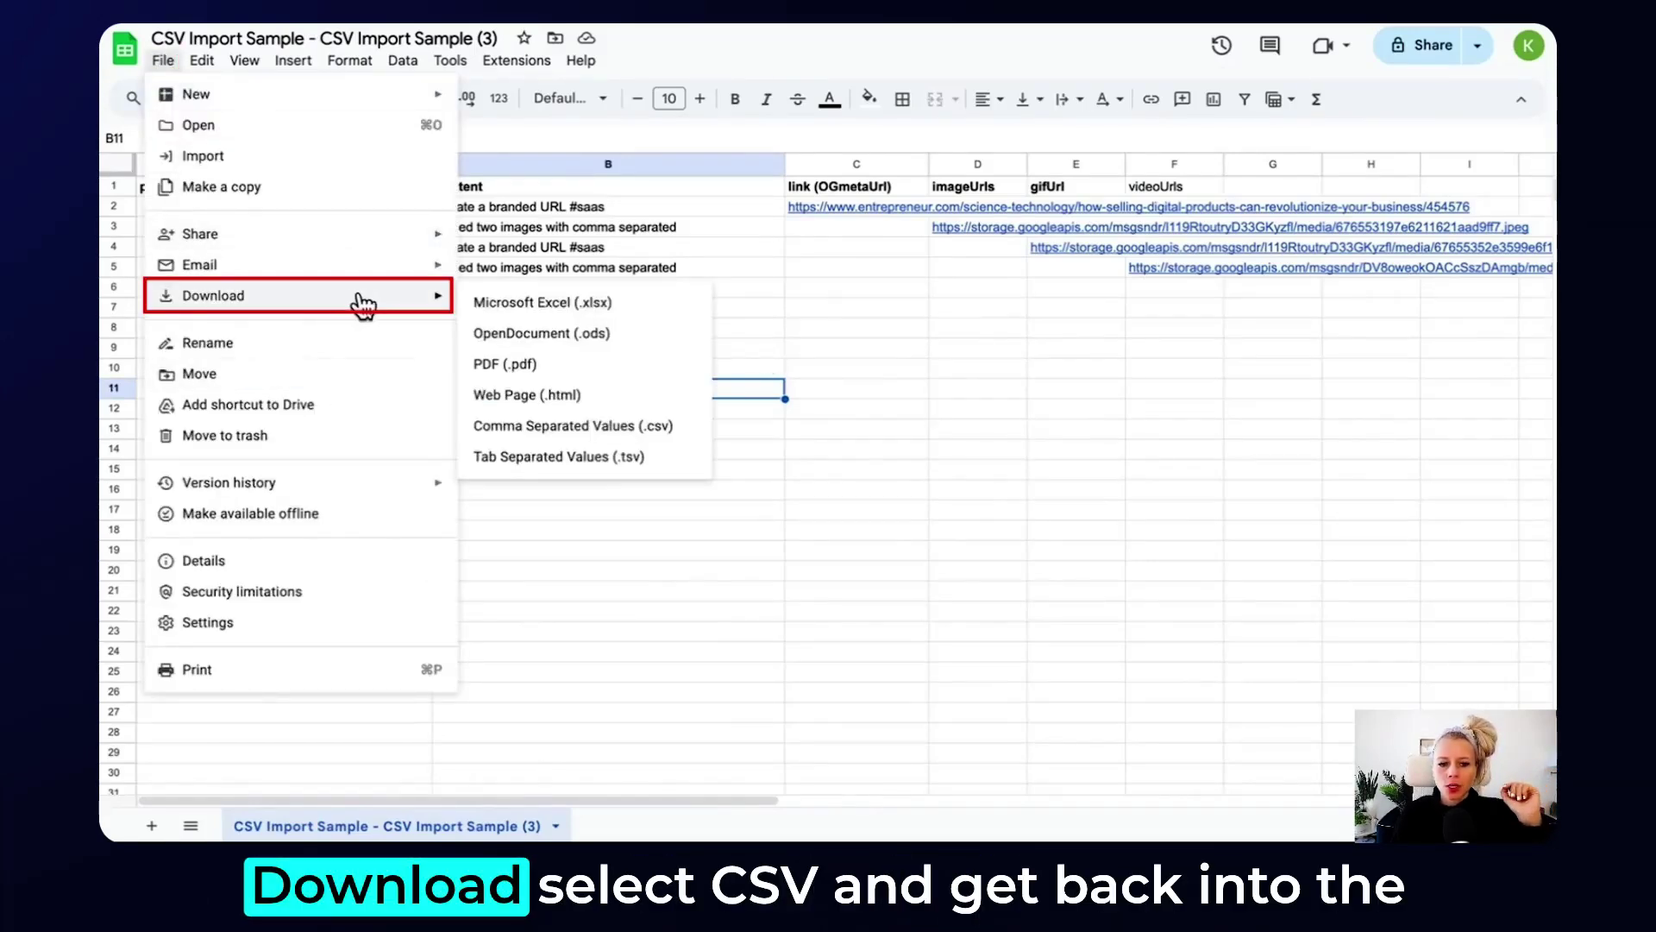
{"action": "left_click", "coordinate": [592, 429]}
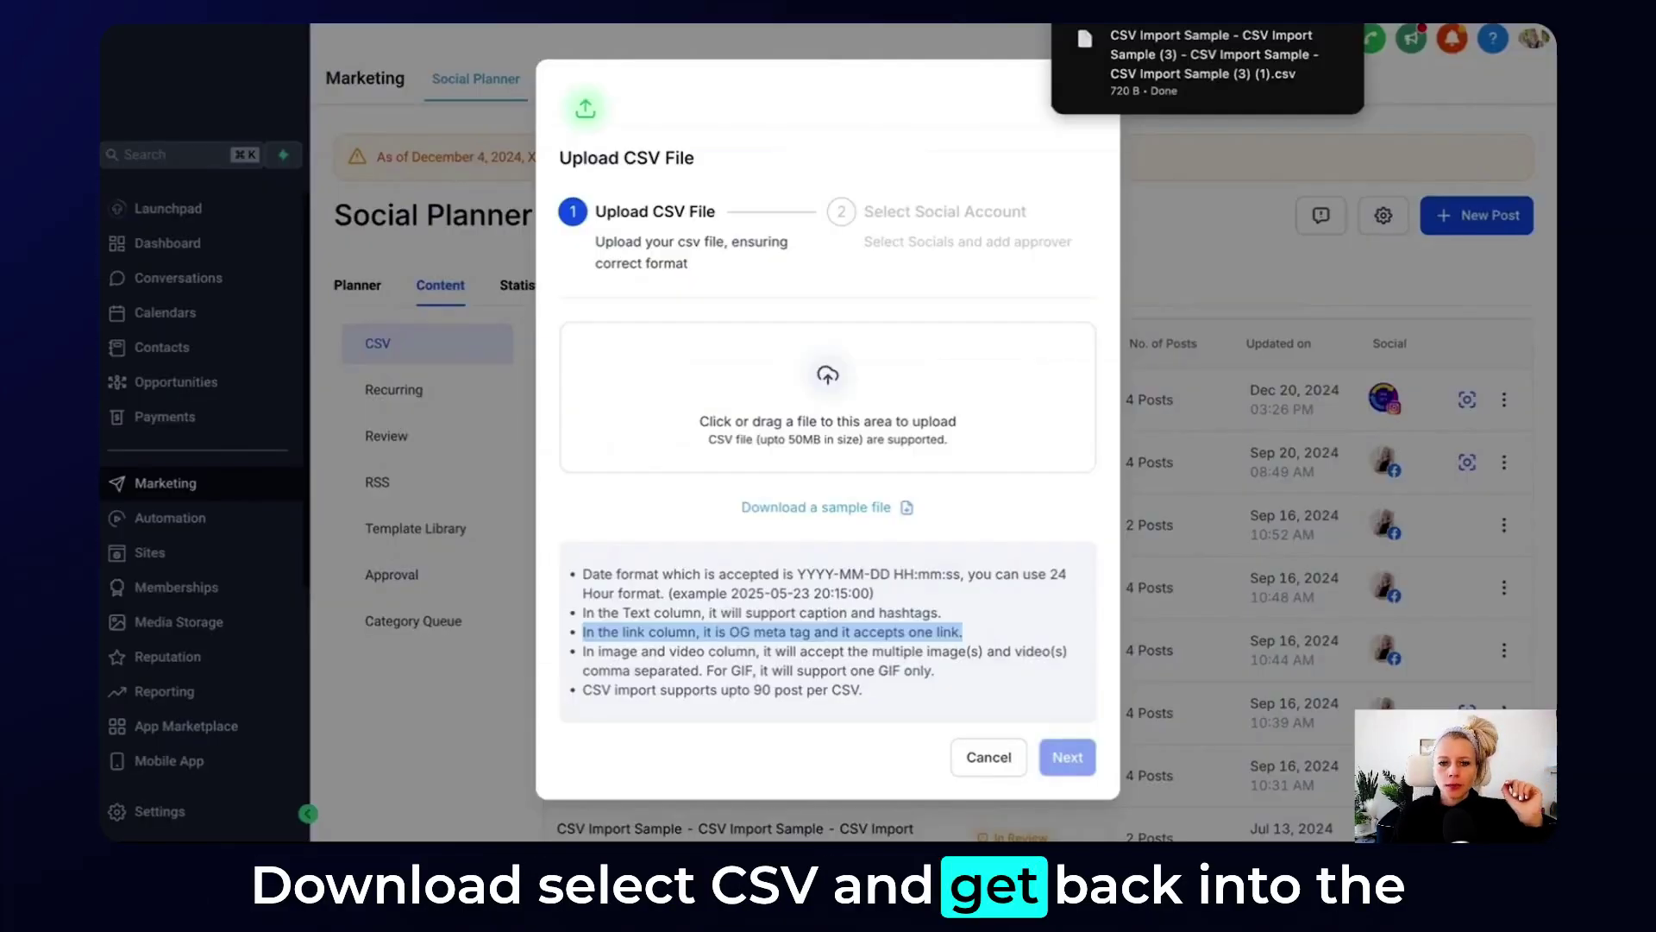
Drop the downloaded CSV Import Sample .csv into Upload CSV File and review the guidelines' 90-post limit.
{"action": "left_click", "coordinate": [1373, 35]}
{"action": "left_click_drag", "start_coordinate": [1148, 86], "coordinate": [836, 396]}
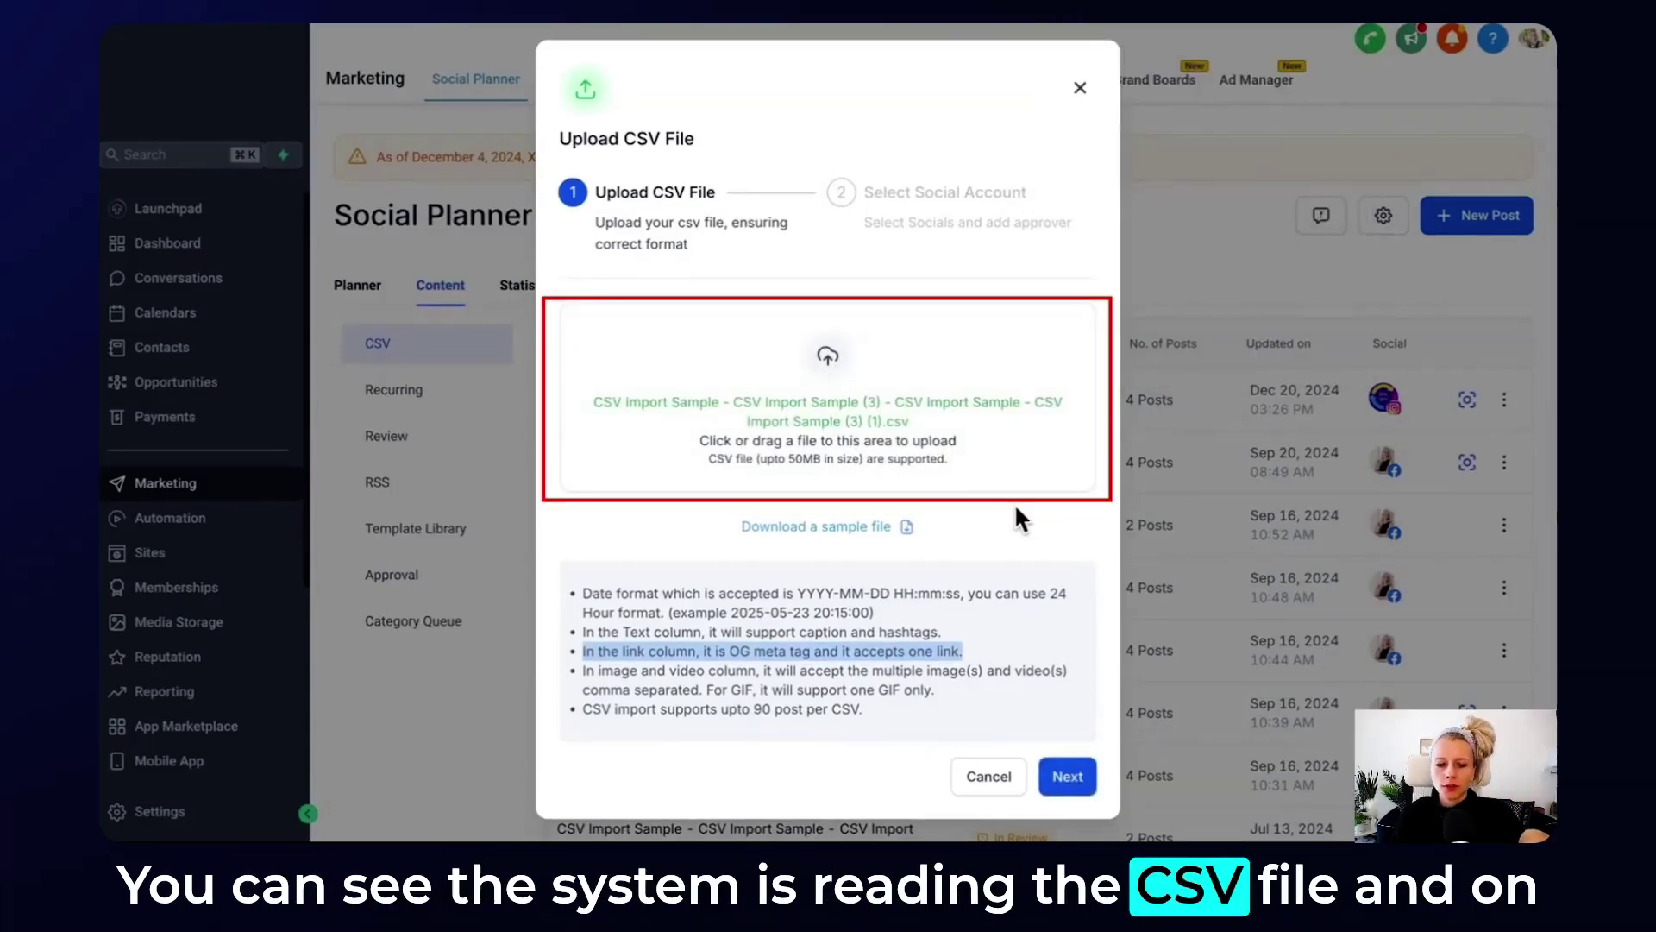
{"action": "left_click", "coordinate": [666, 658]}
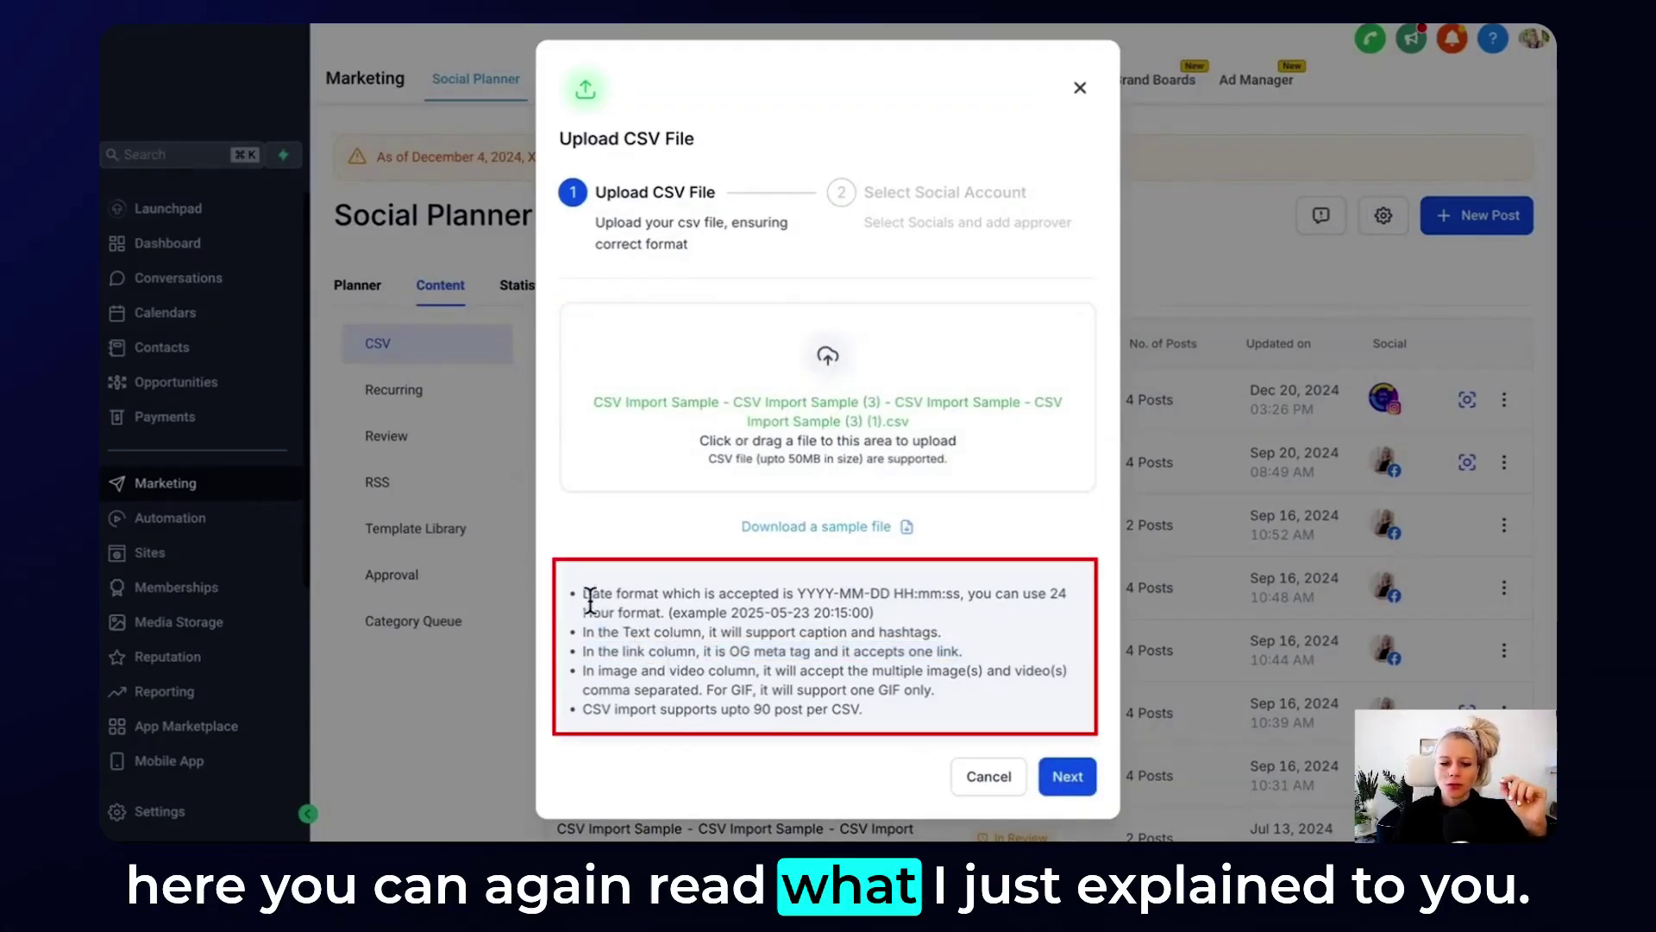
{"action": "left_click_drag", "start_coordinate": [584, 591], "coordinate": [932, 682]}
{"action": "left_click_drag", "start_coordinate": [583, 710], "coordinate": [780, 740]}
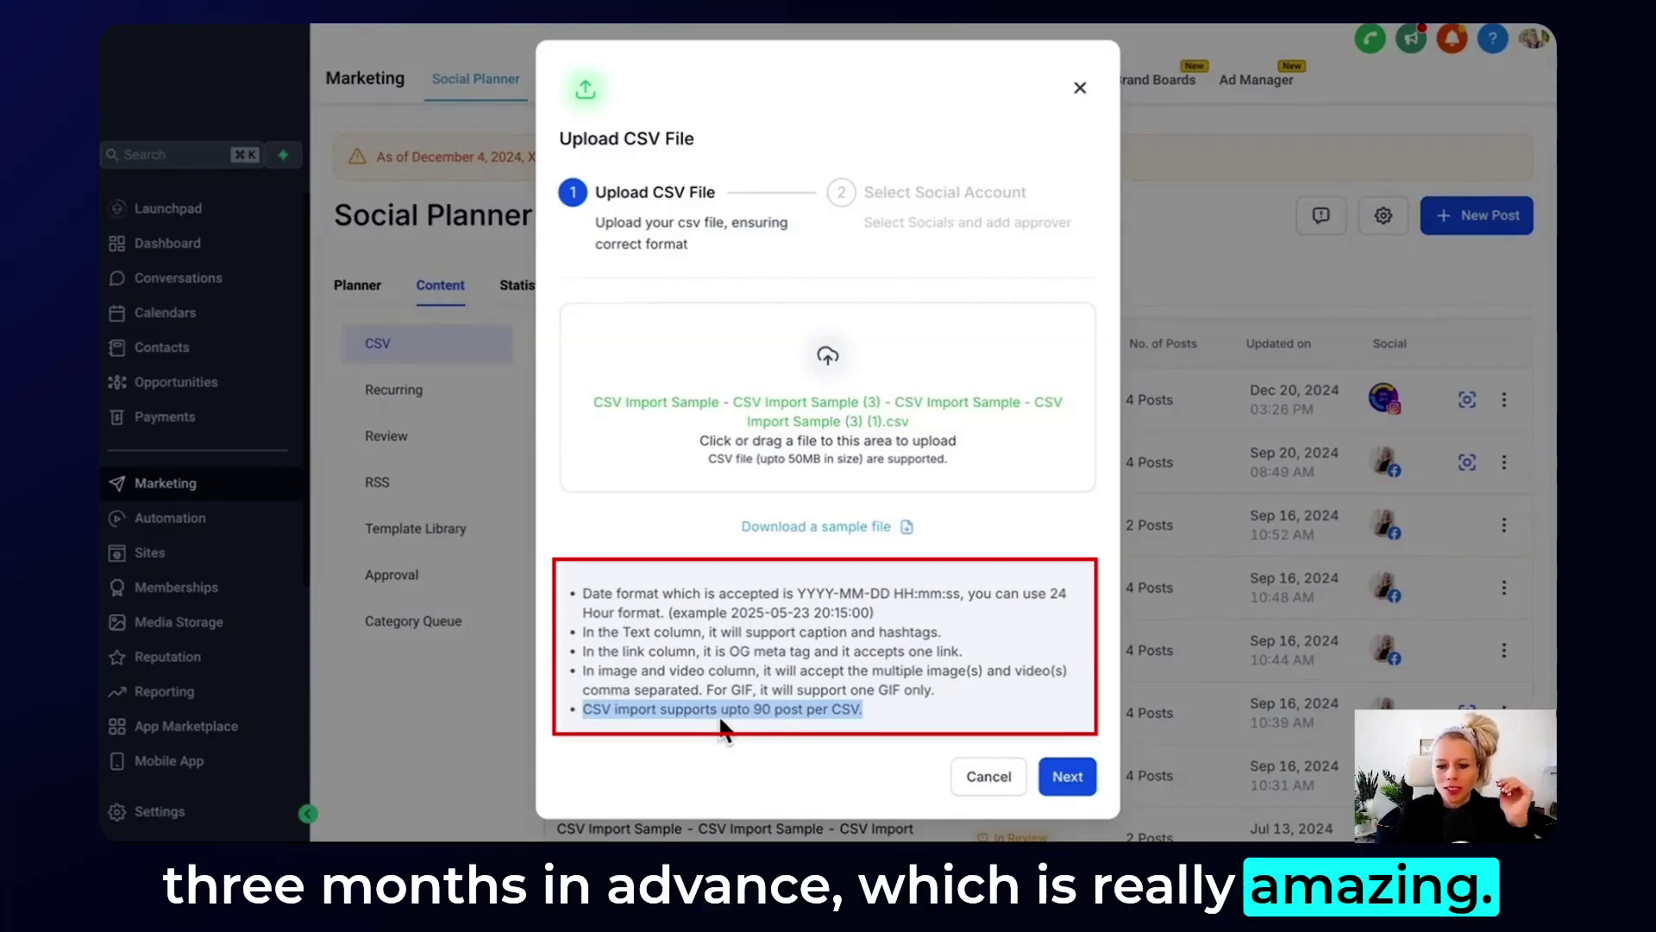
Create the CSV import for the Facebook account with Send for approval left unchecked.
{"action": "left_click", "coordinate": [1068, 776]}
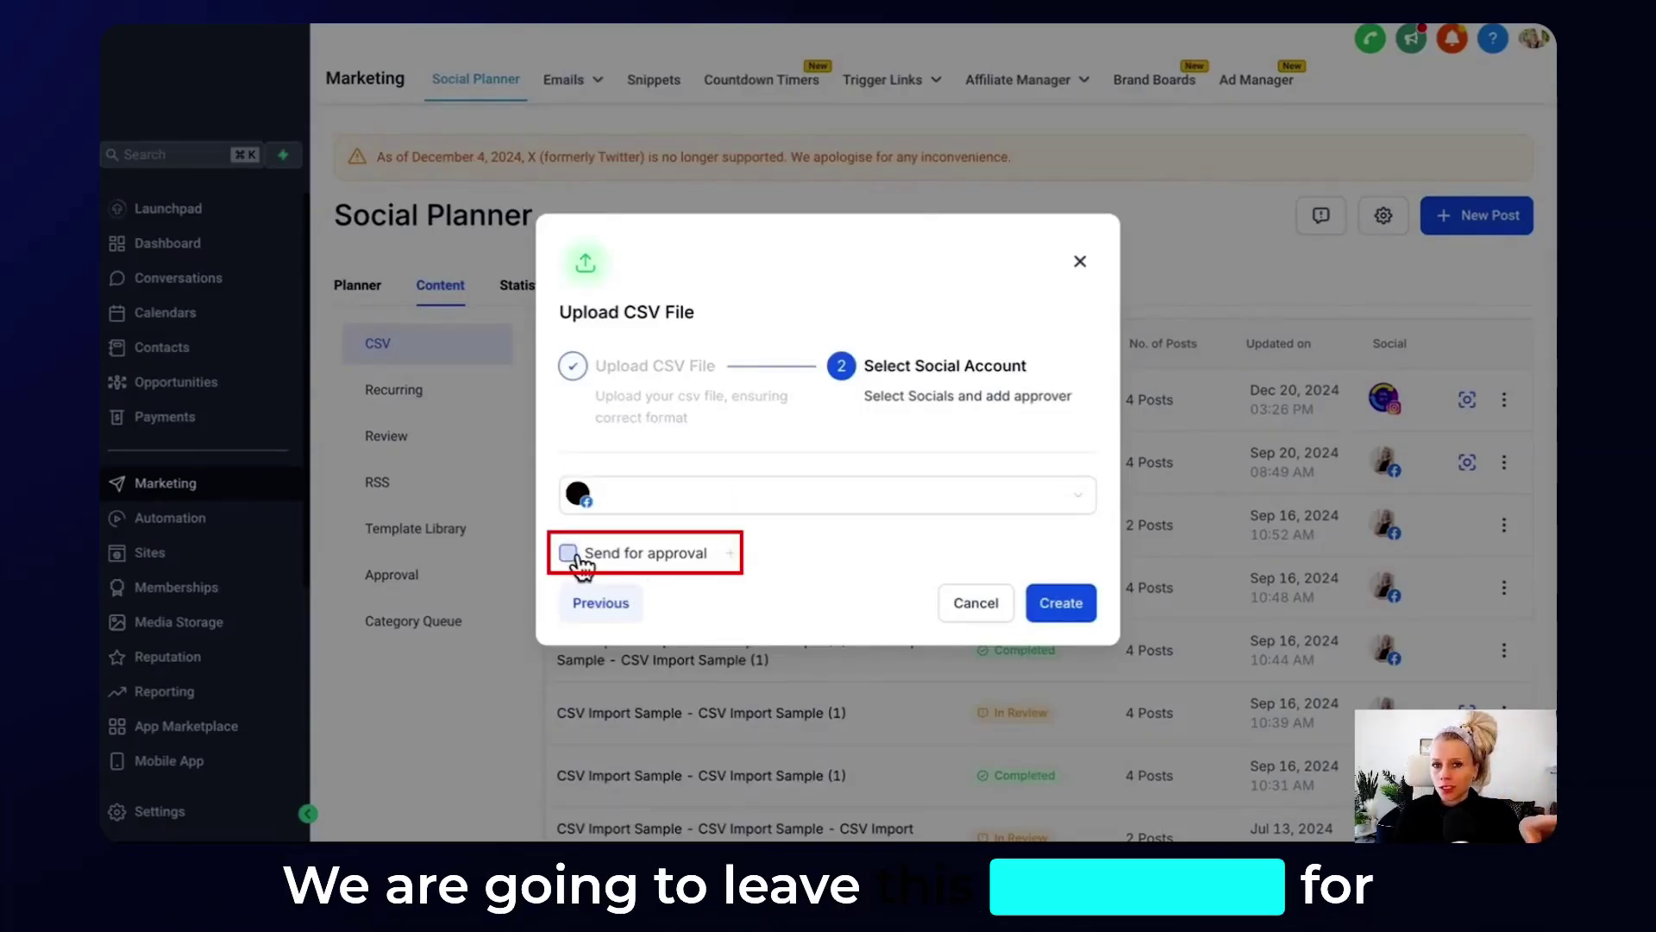
{"action": "left_click", "coordinate": [1062, 603]}
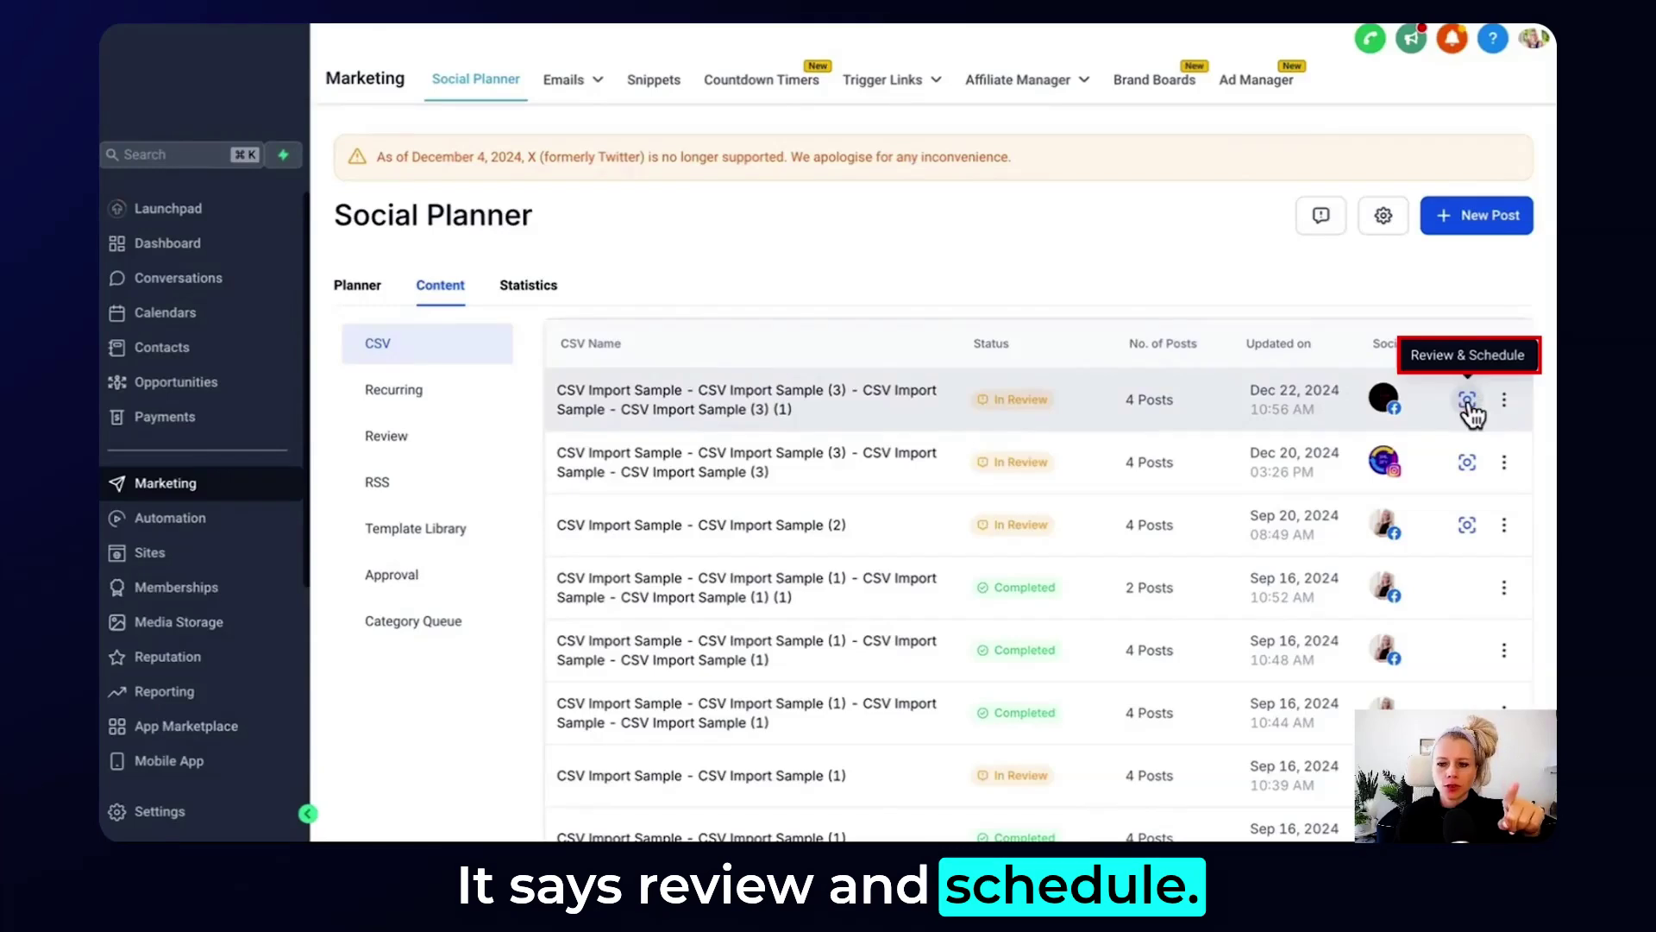
Open Review & Schedule for the new import and read the Dec 21st 2024 passed-date error.
{"action": "left_click", "coordinate": [1468, 399]}
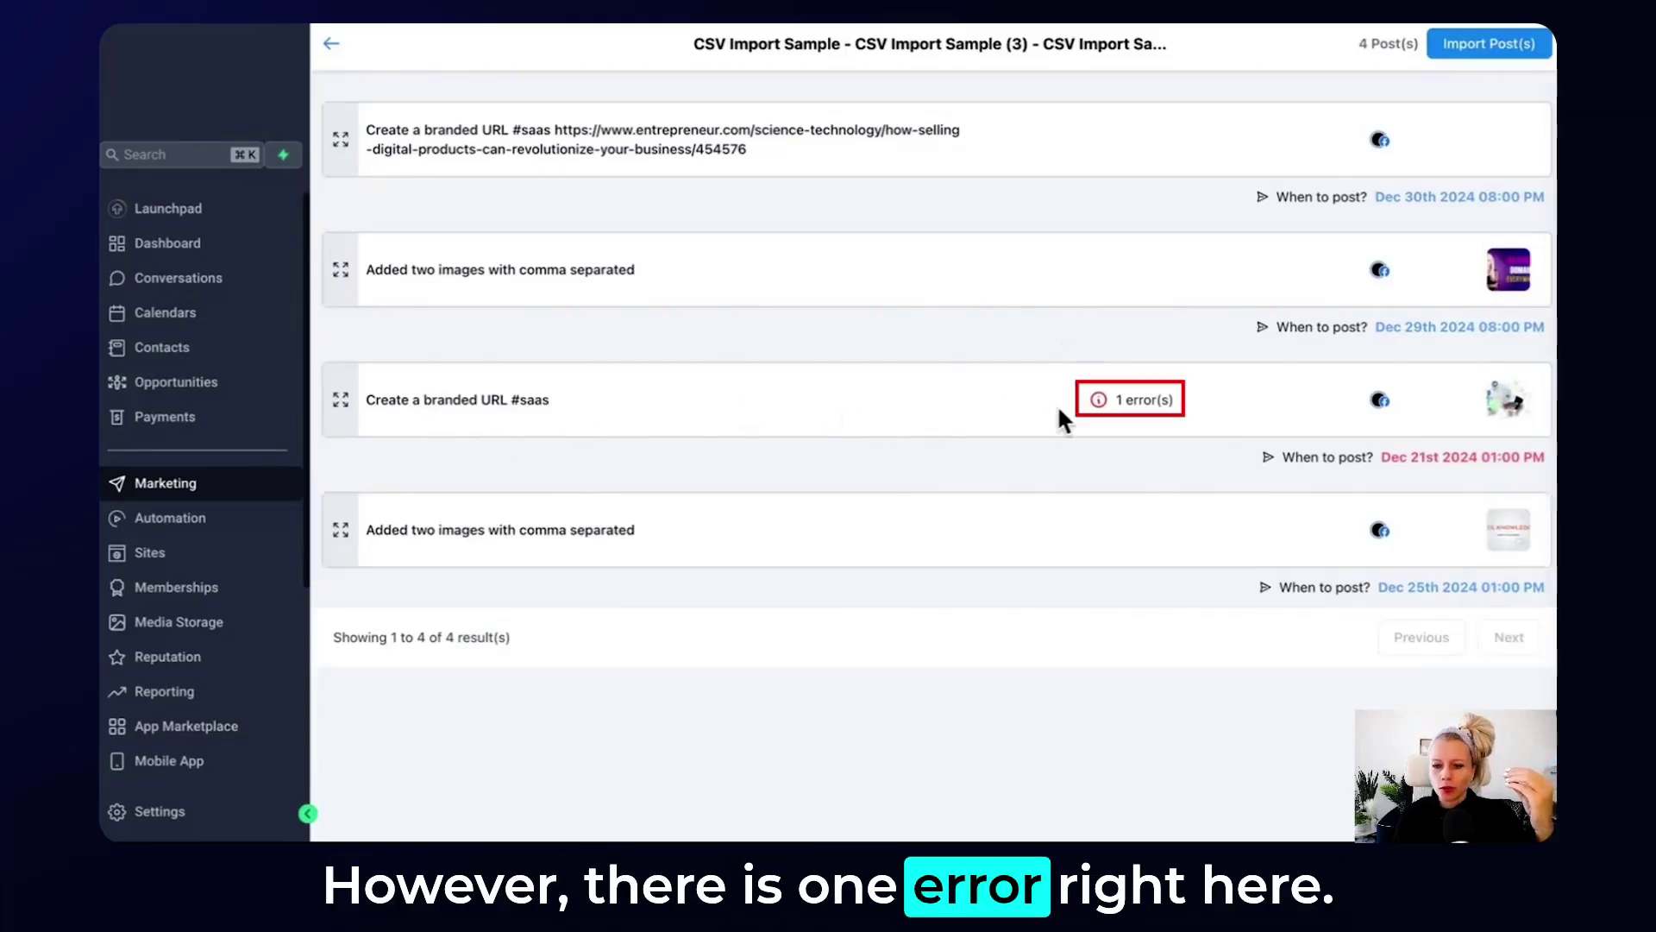
{"action": "mouse_move", "coordinate": [1098, 402]}
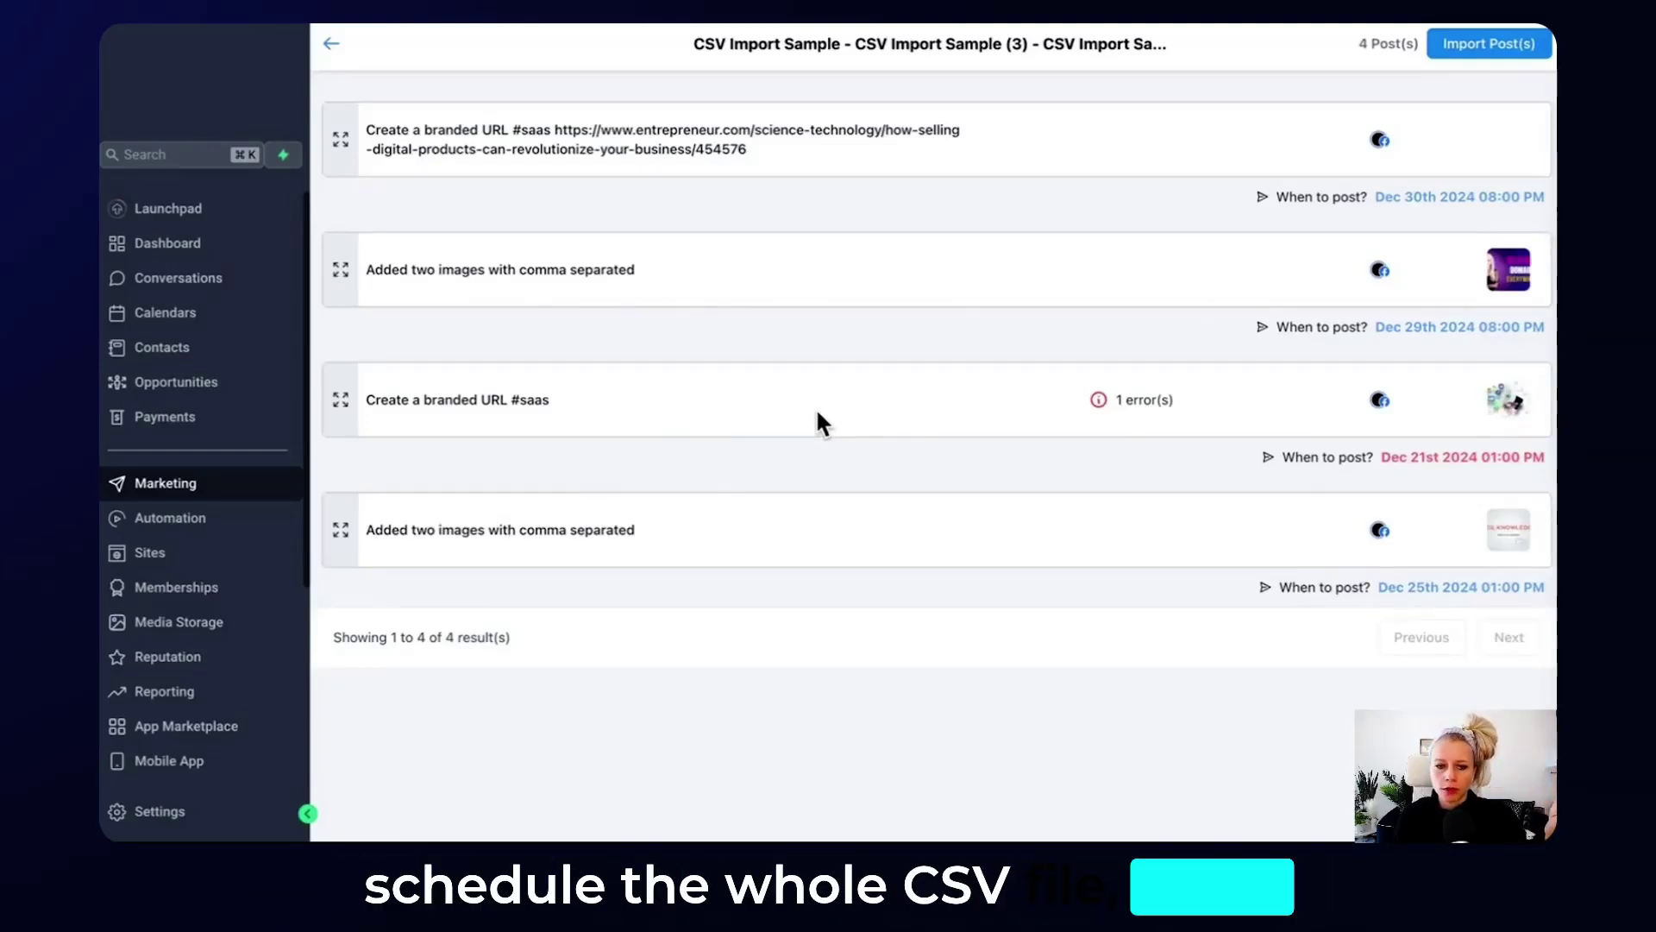
Expand the third post, clear its date, and delete it from the Post dropdown, confirming.
{"action": "left_click", "coordinate": [341, 401]}
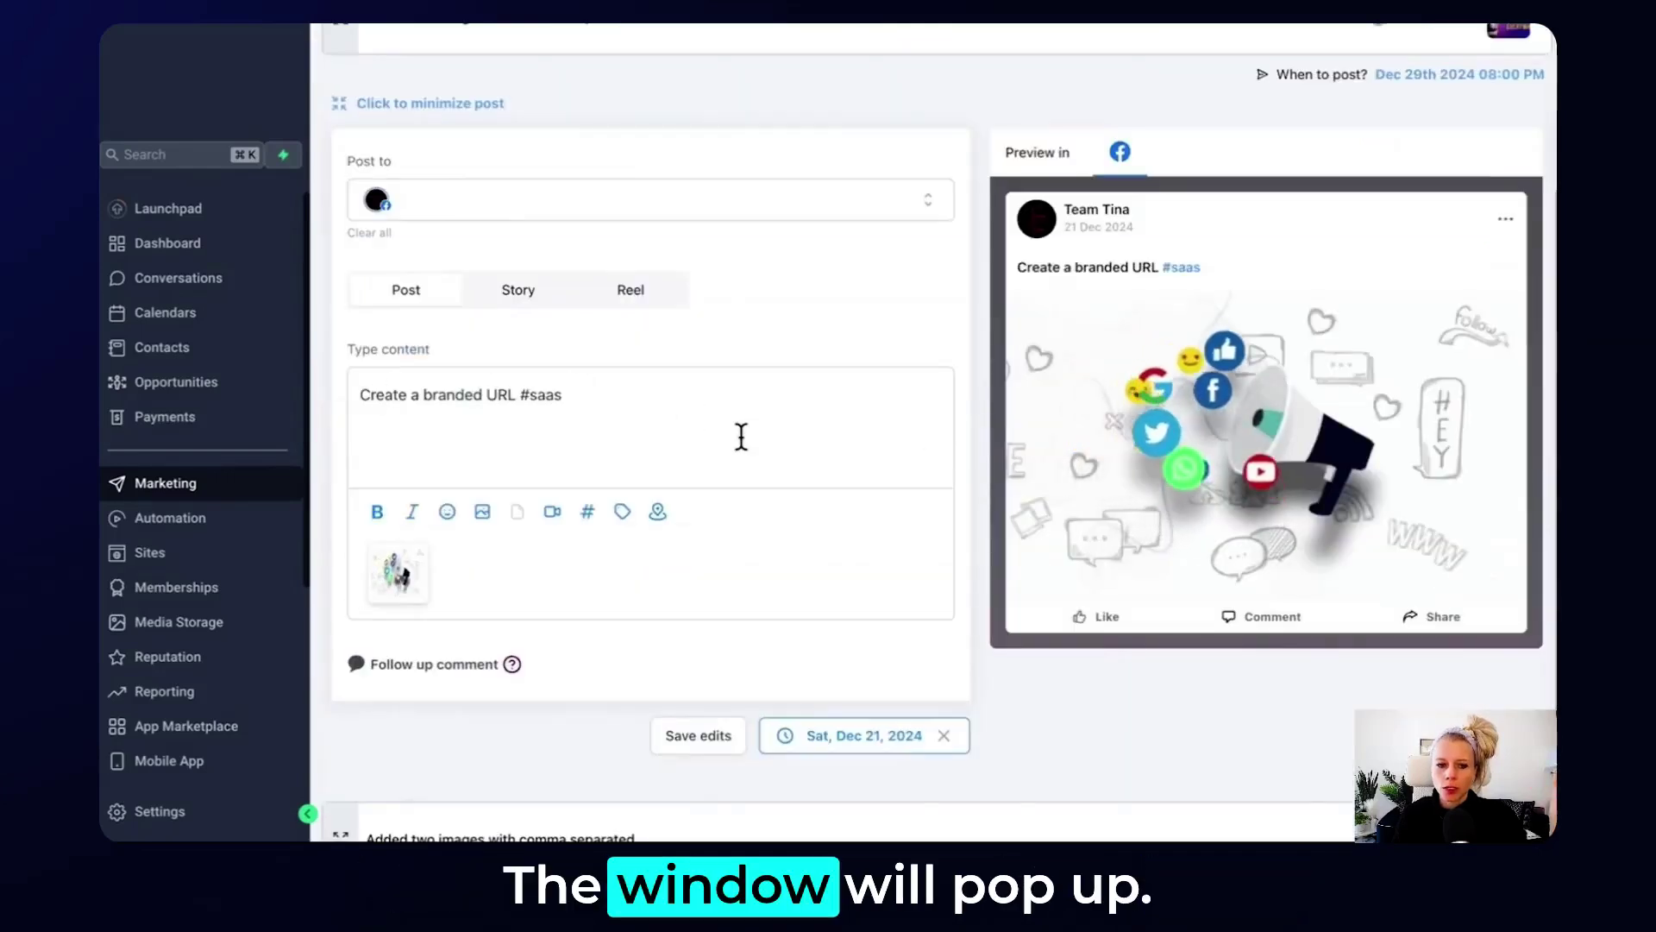
{"action": "scroll", "coordinate": [741, 436], "scroll_direction": "down", "scroll_amount": 2}
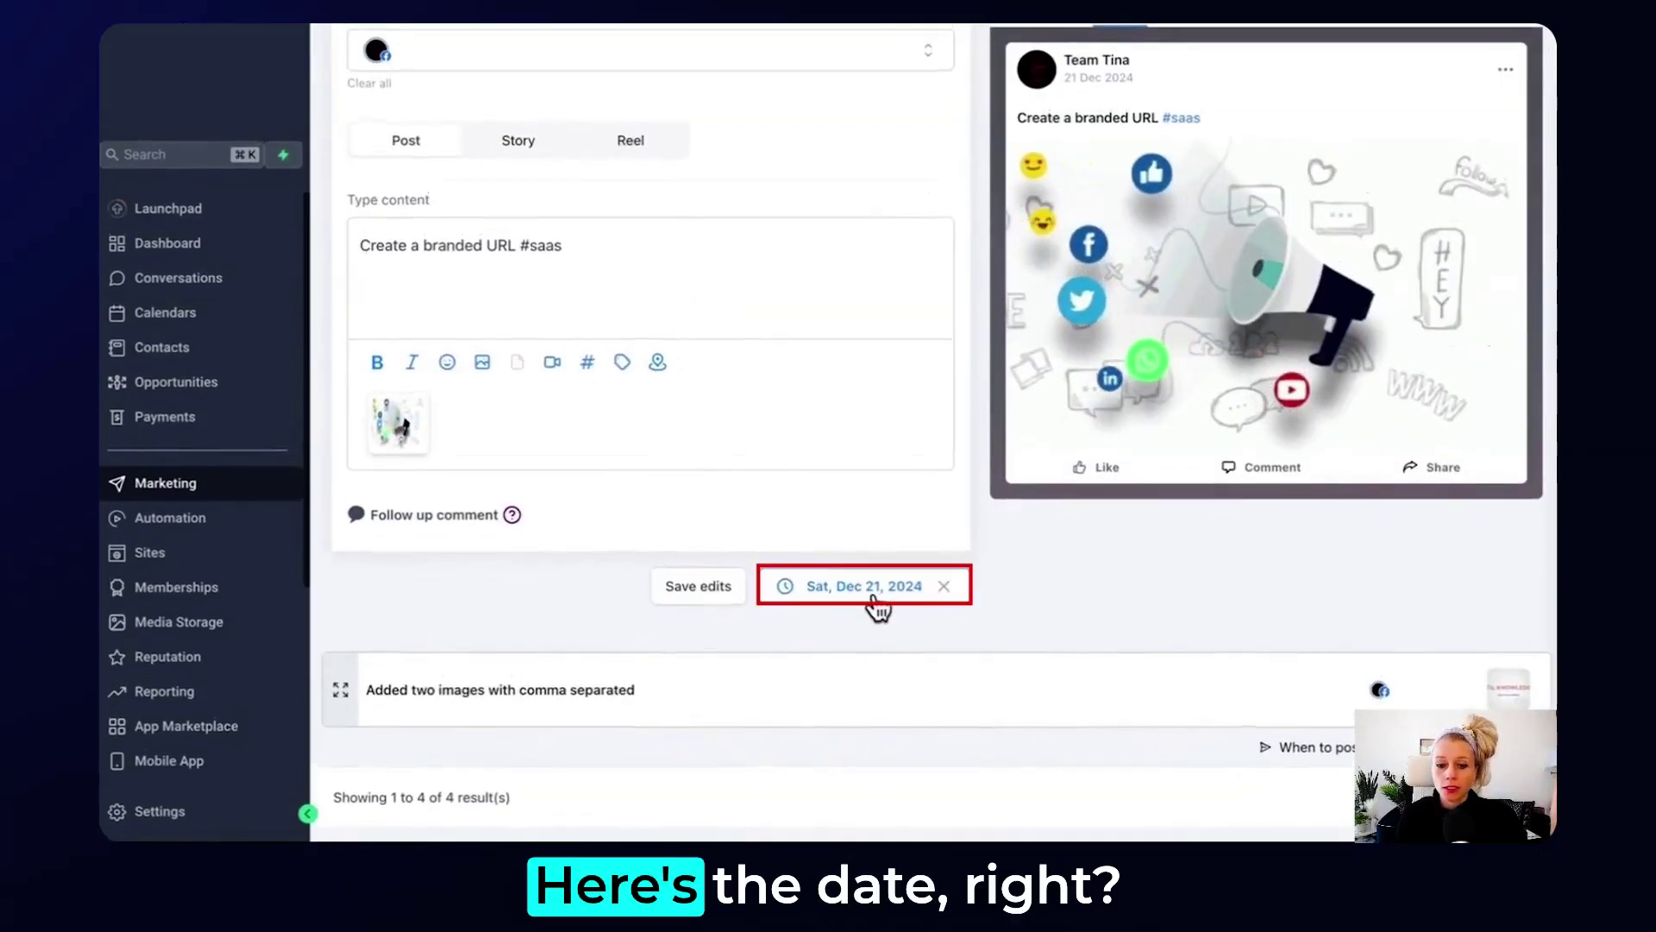
{"action": "left_click", "coordinate": [944, 585]}
{"action": "left_click", "coordinate": [944, 587]}
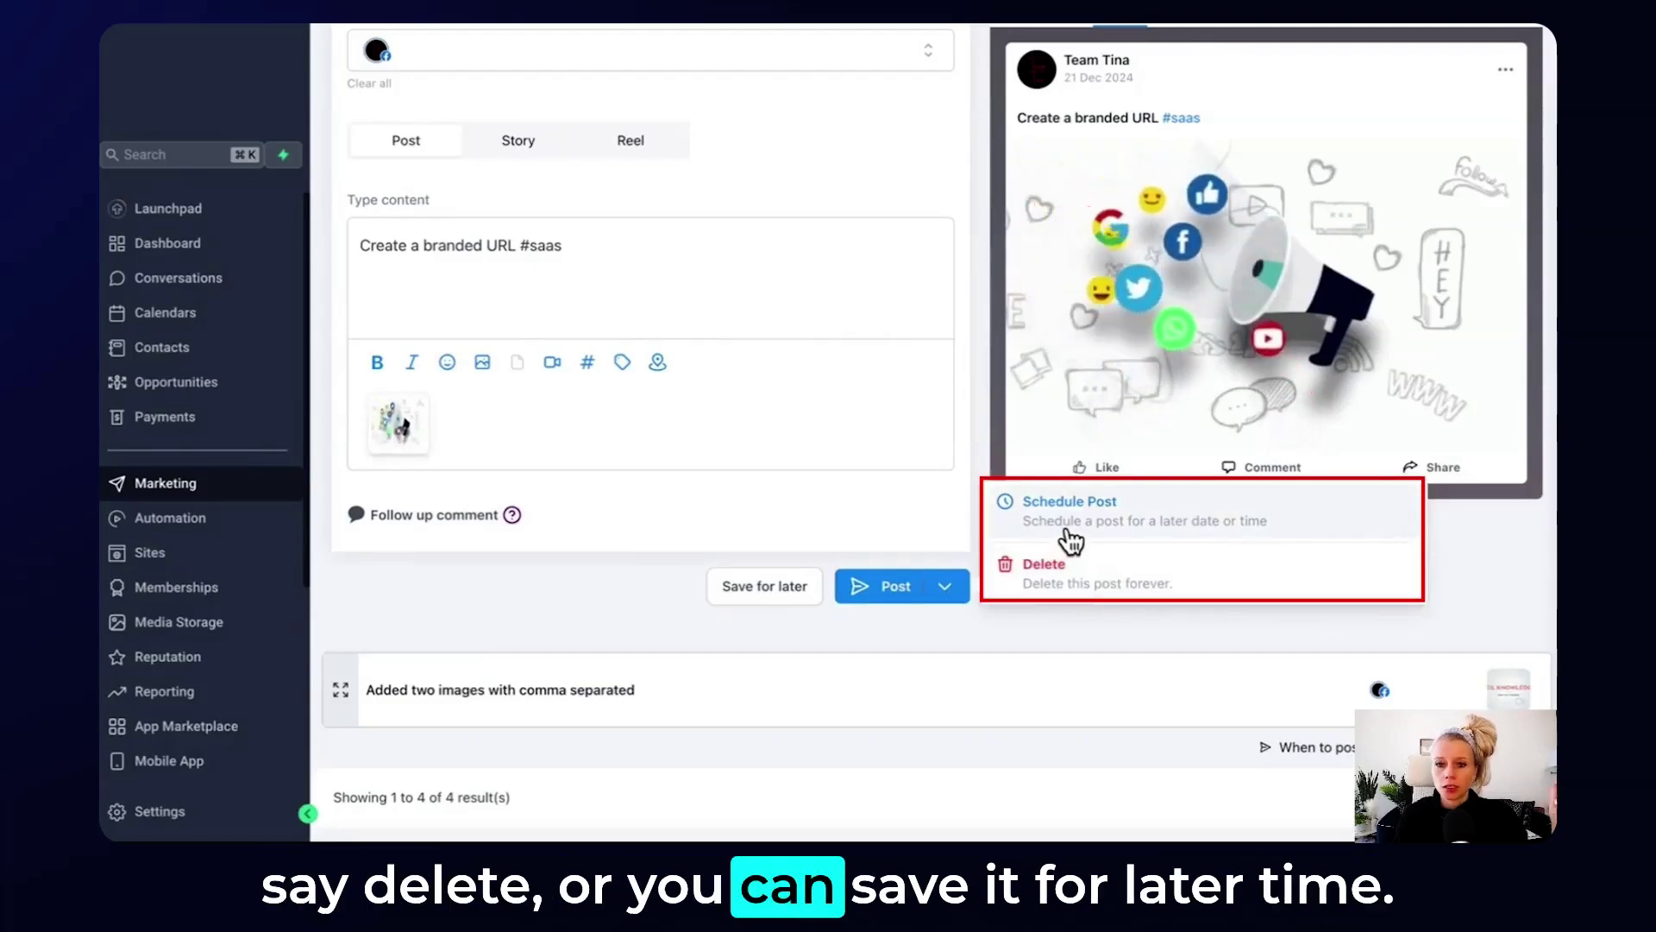
{"action": "left_click", "coordinate": [1048, 571]}
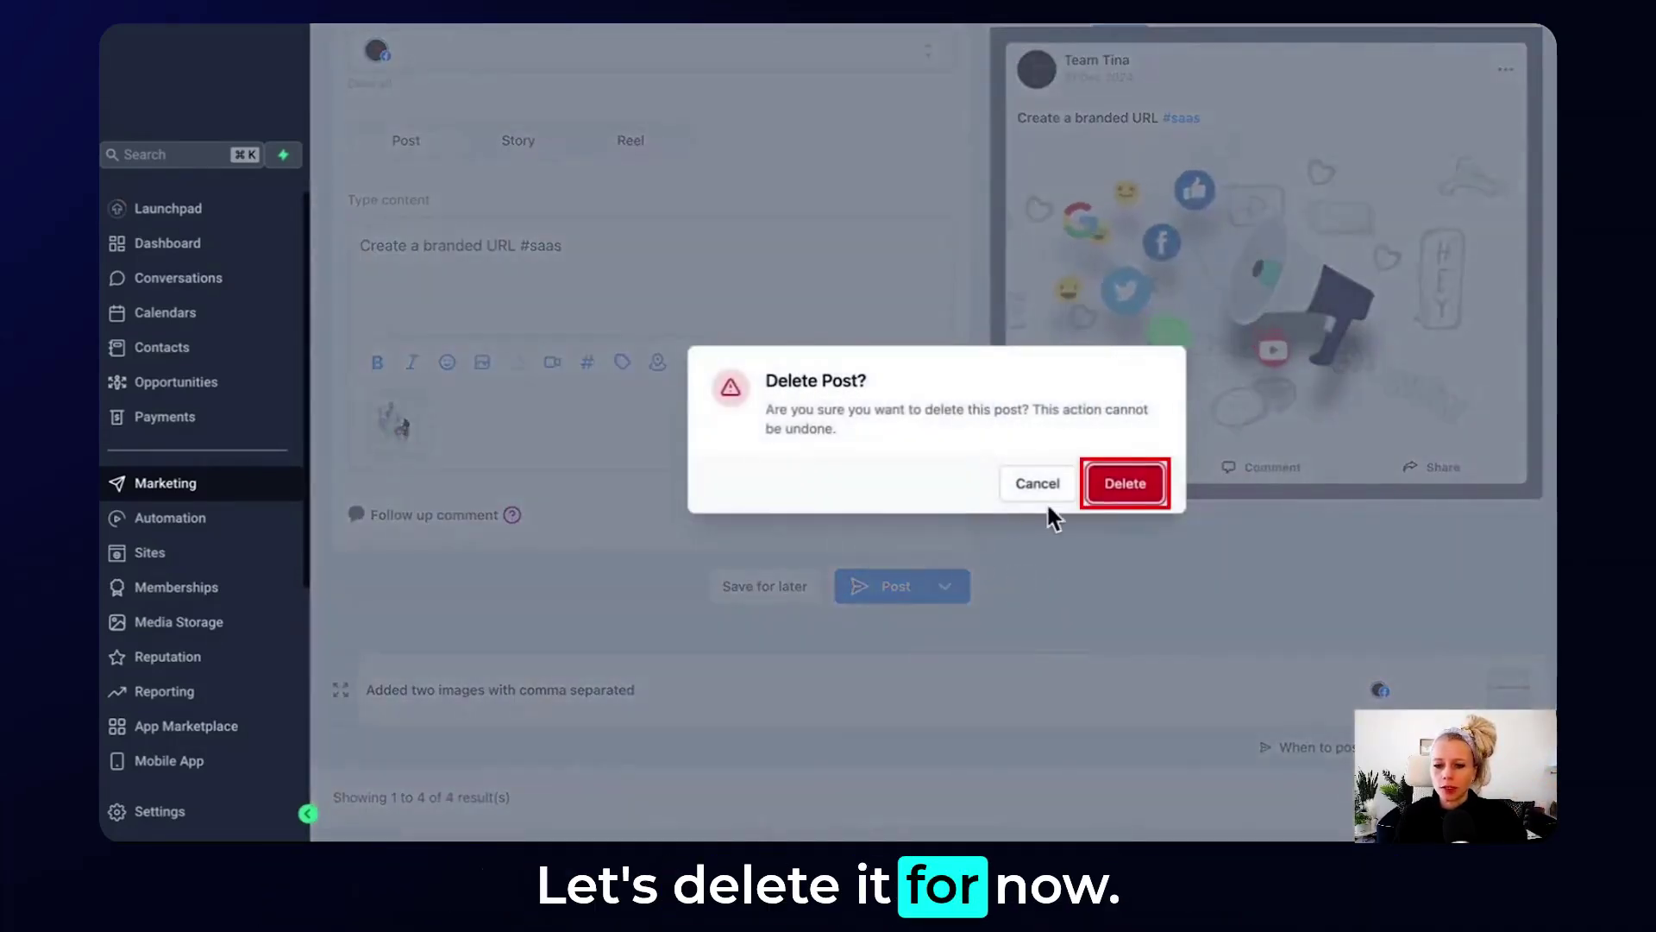
{"action": "left_click", "coordinate": [1120, 494]}
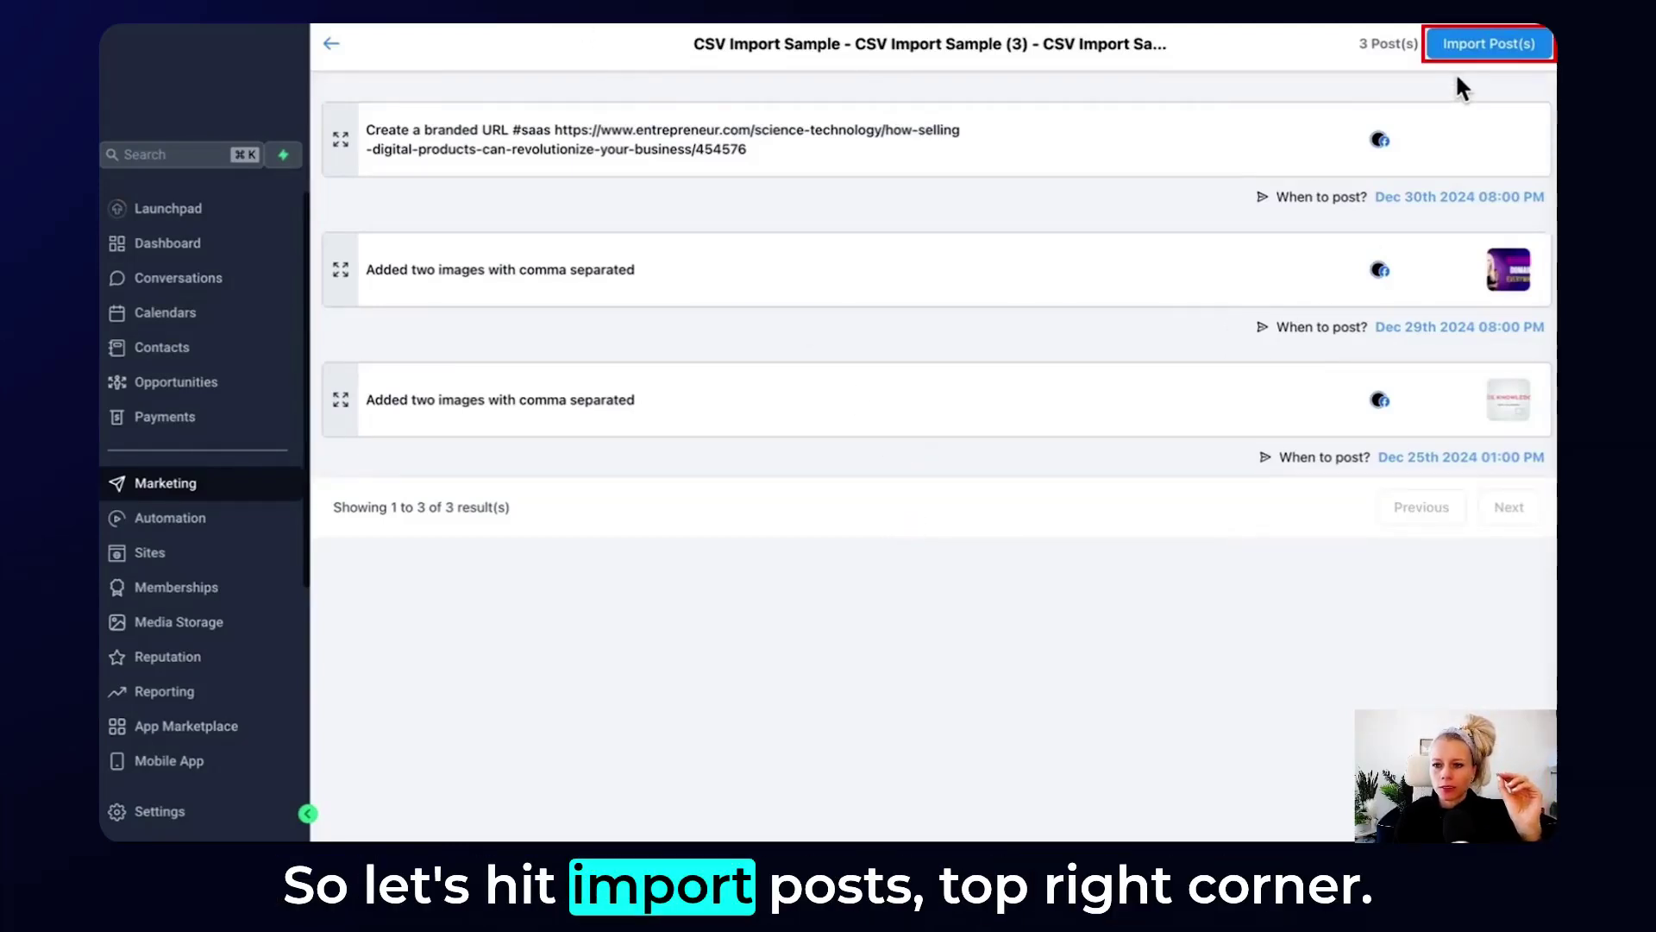
Import the three remaining CSV posts and confirm the import shows Completed.
{"action": "left_click", "coordinate": [1496, 50]}
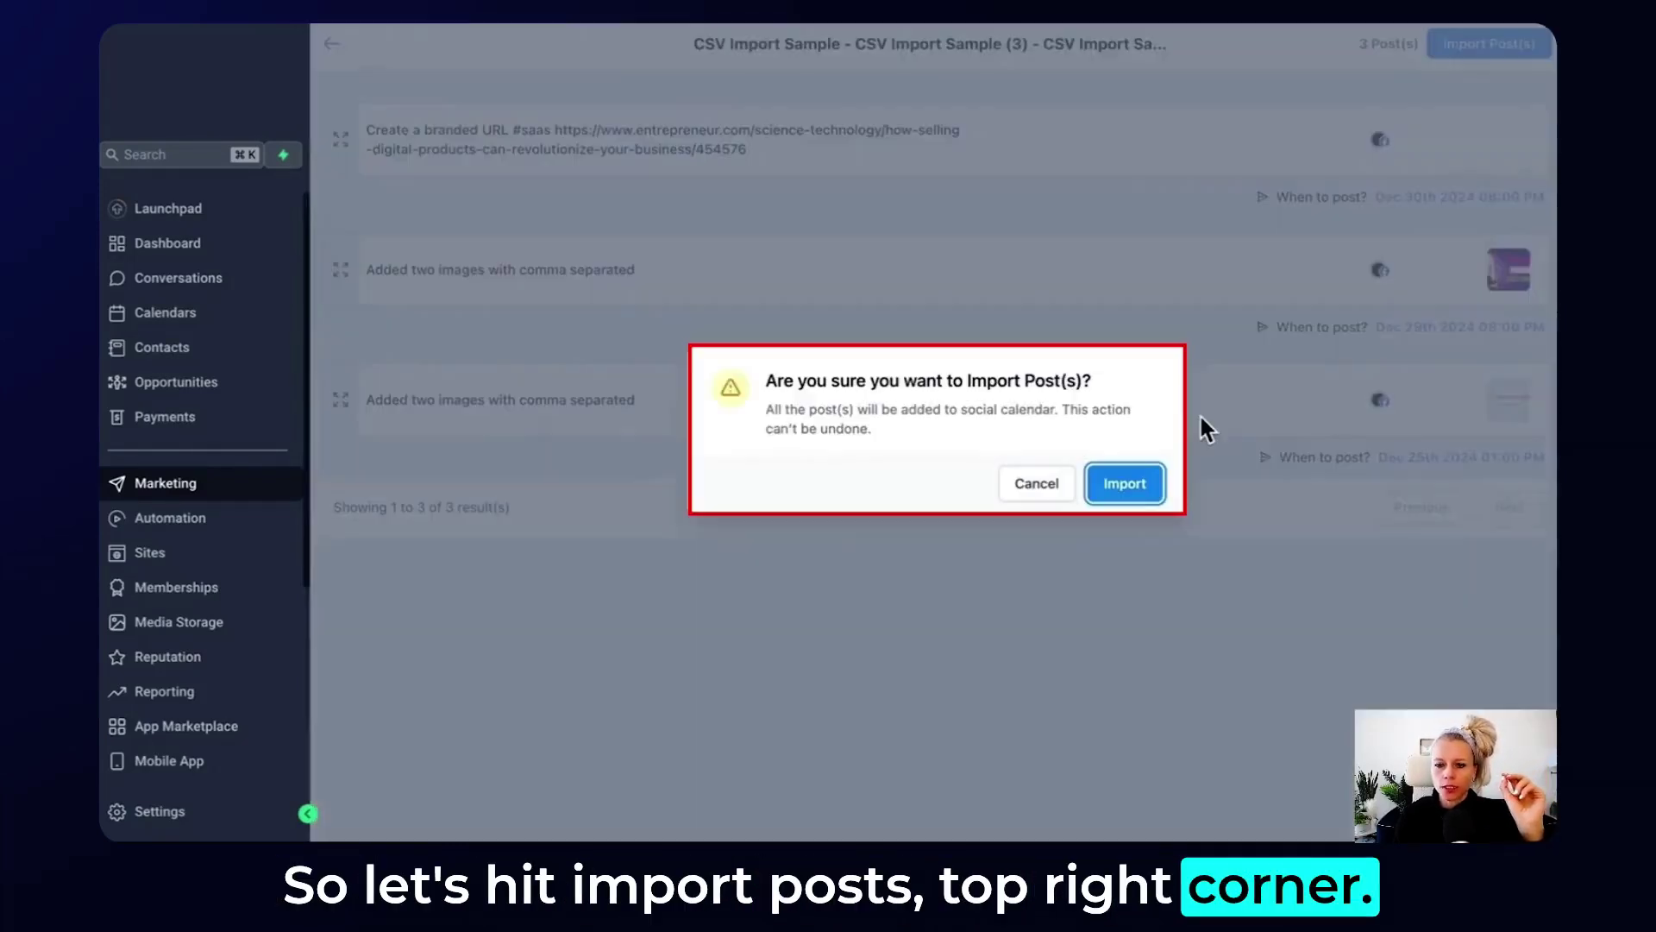
{"action": "left_click", "coordinate": [1127, 497]}
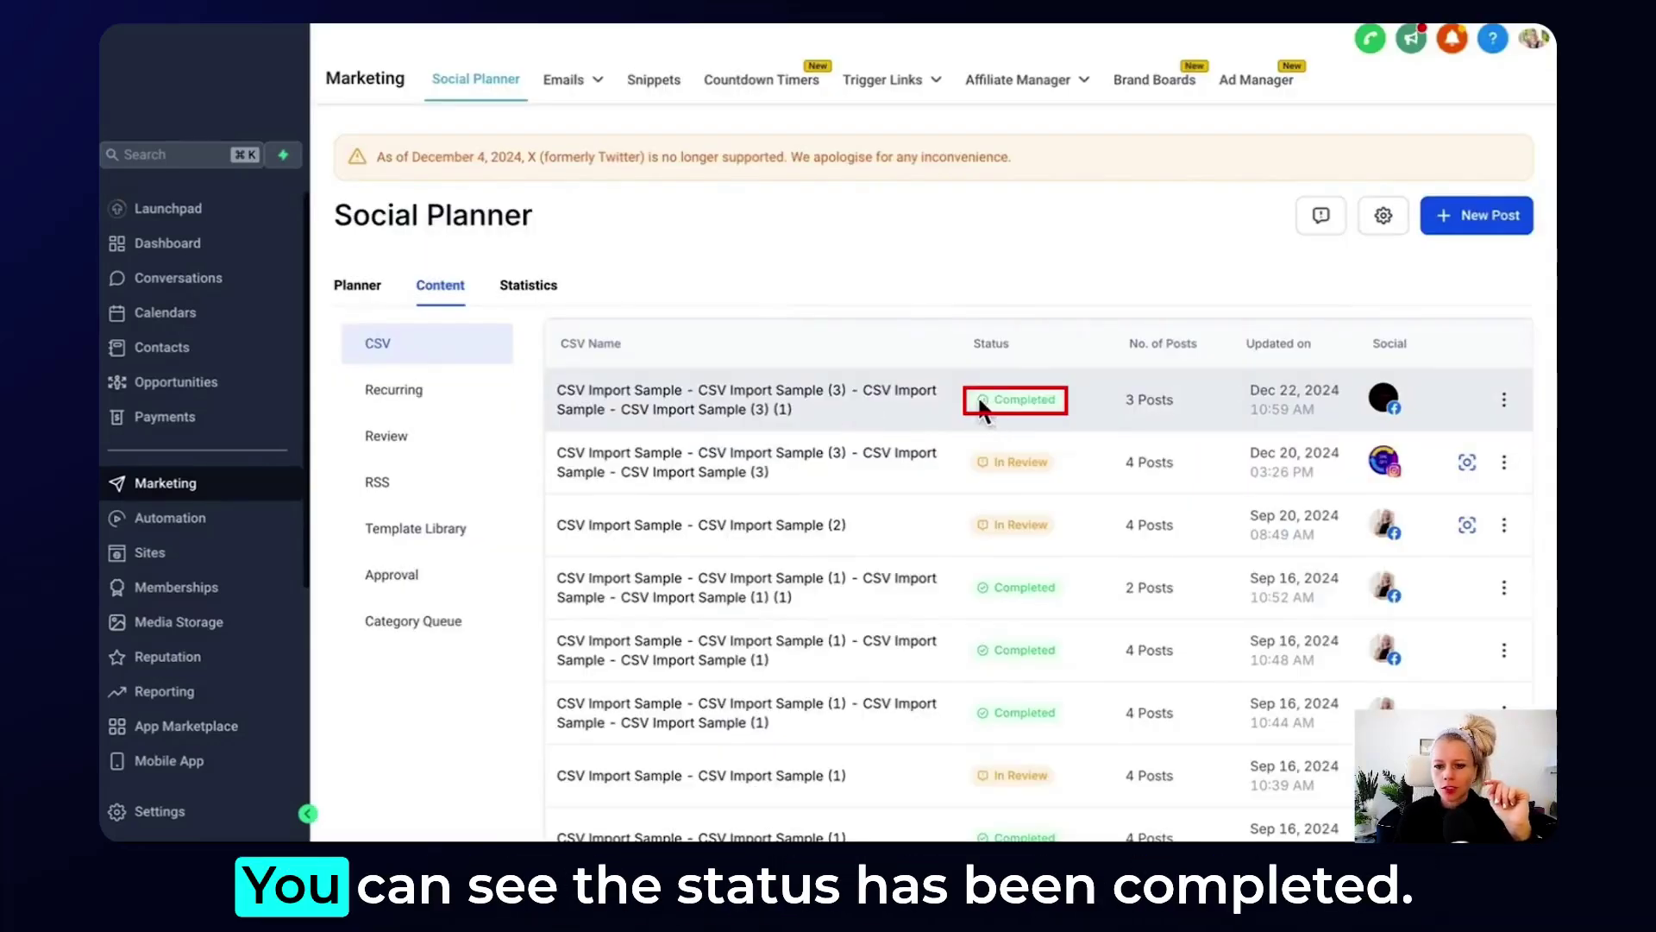
{"action": "left_click_drag", "start_coordinate": [1024, 413], "coordinate": [1054, 410]}
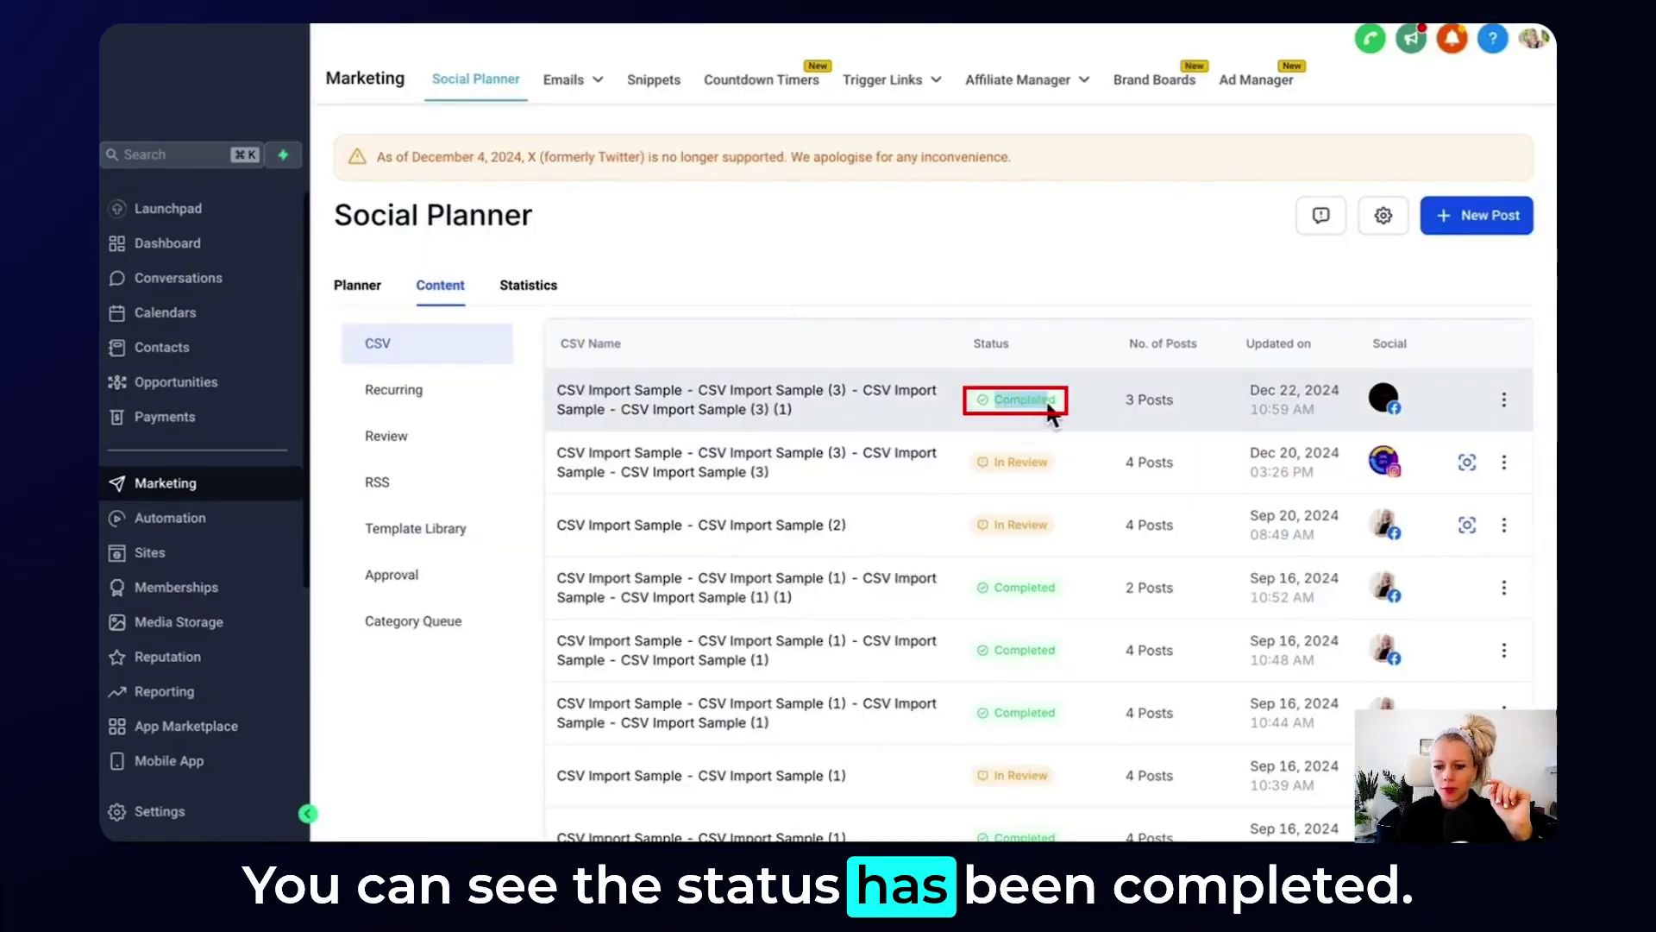
View the Planner list showing the CSV Upload posts scheduled from Dec 30, 2024 8:00 PM.
{"action": "left_click", "coordinate": [368, 289]}
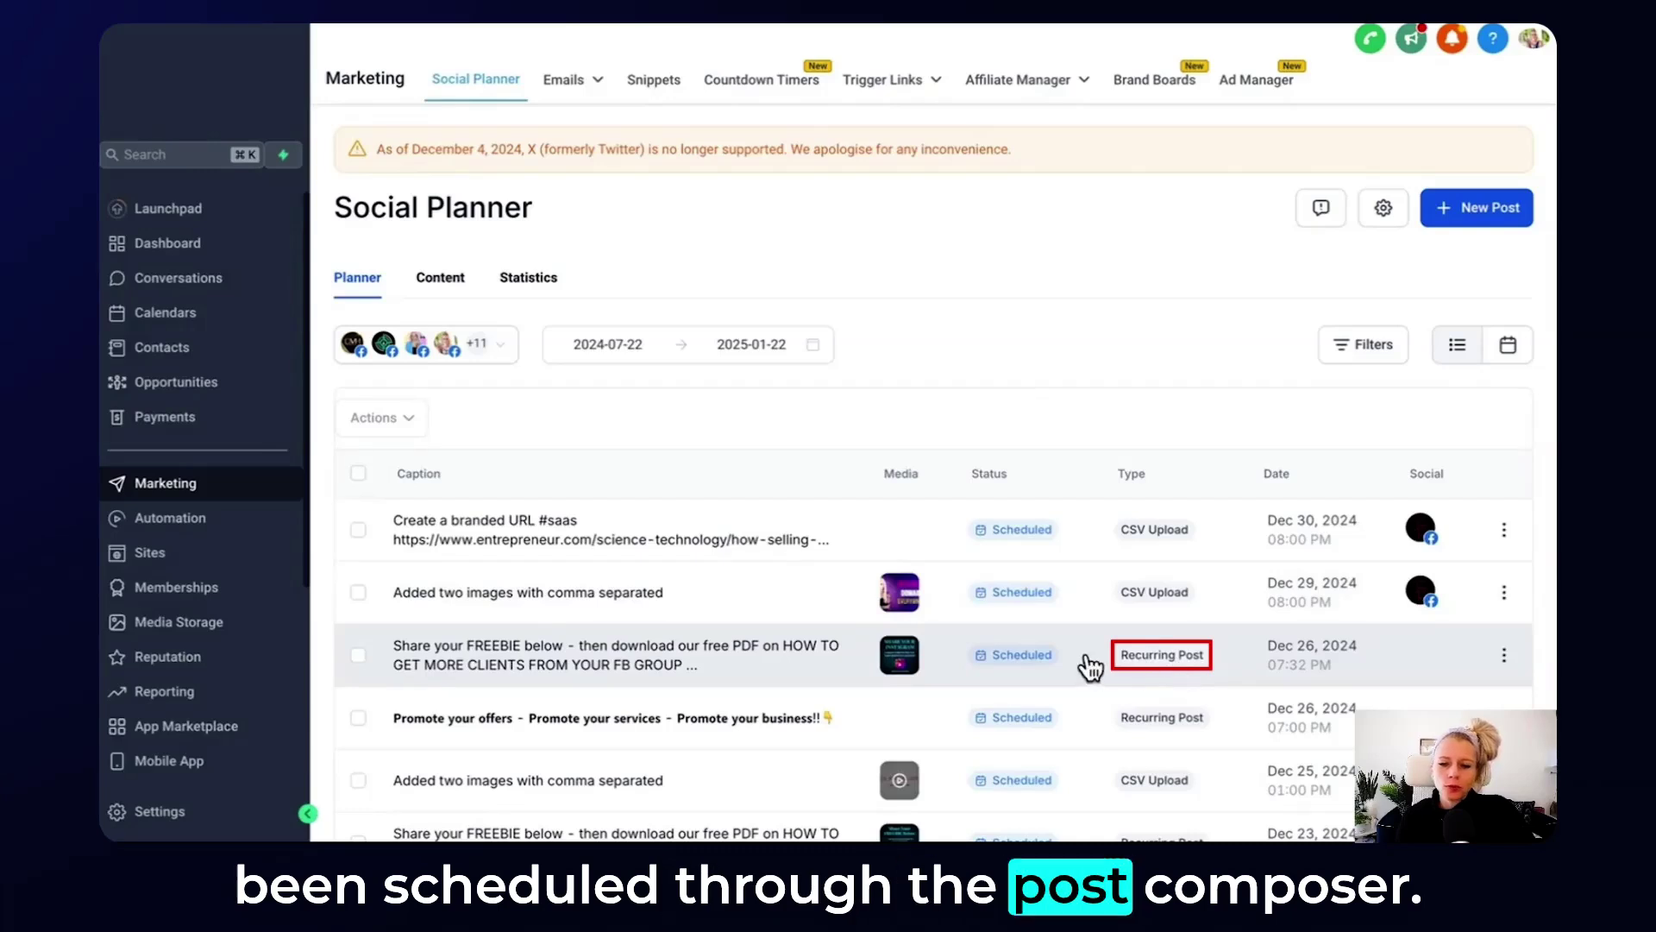
{"action": "scroll", "coordinate": [707, 411], "scroll_direction": "up", "scroll_amount": 1}
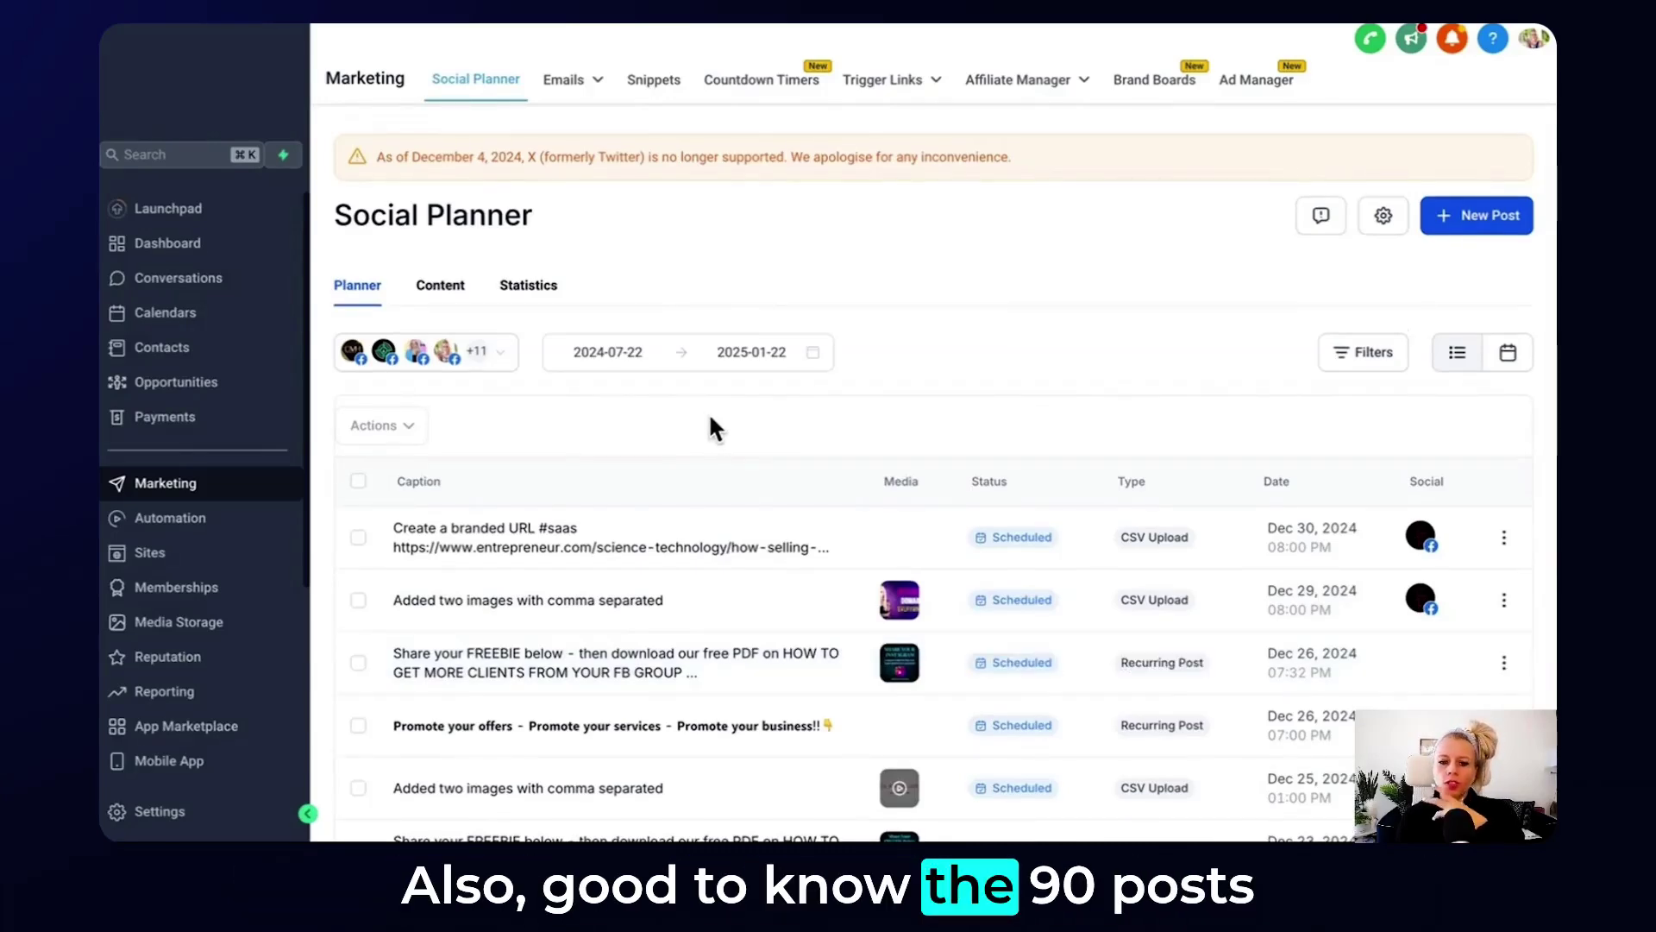